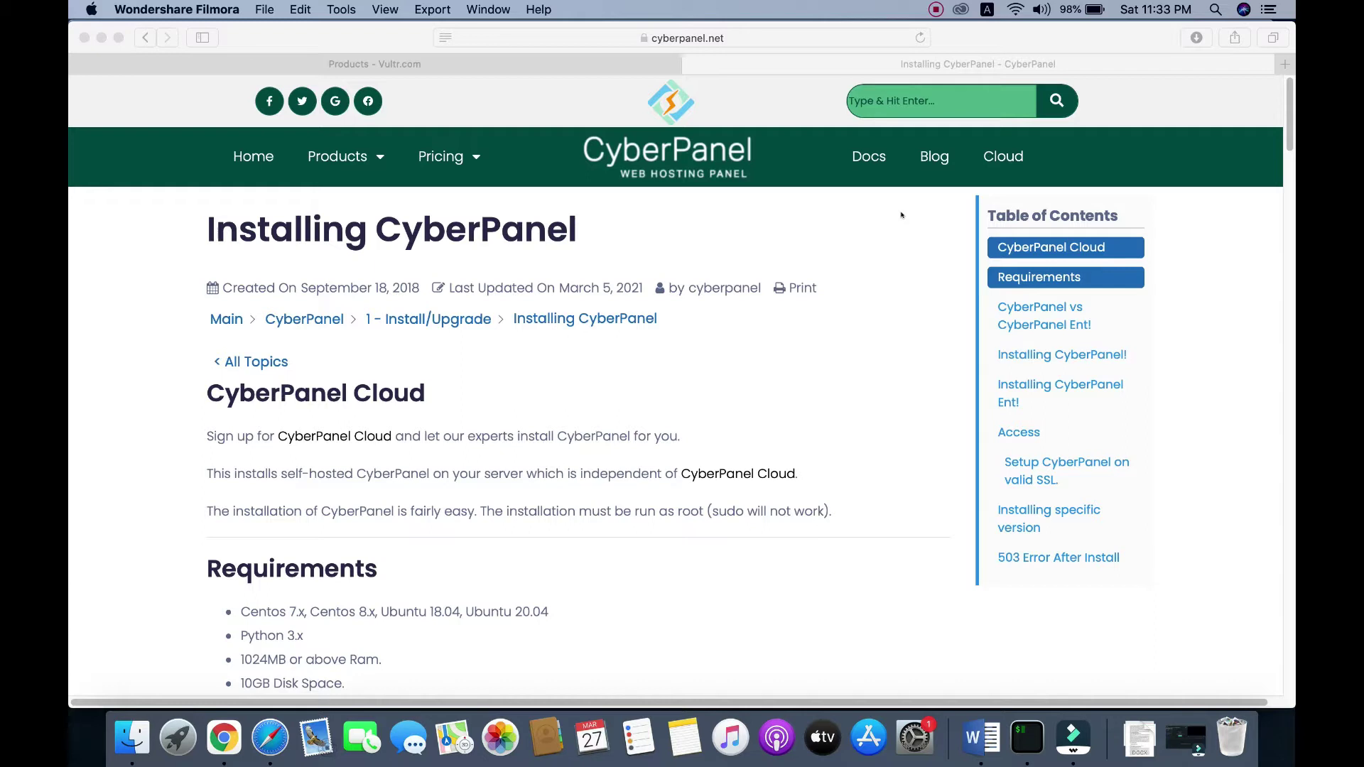
Switch to the Vultr Products page, which lists no instances yet
{"action": "left_click", "coordinate": [352, 60]}
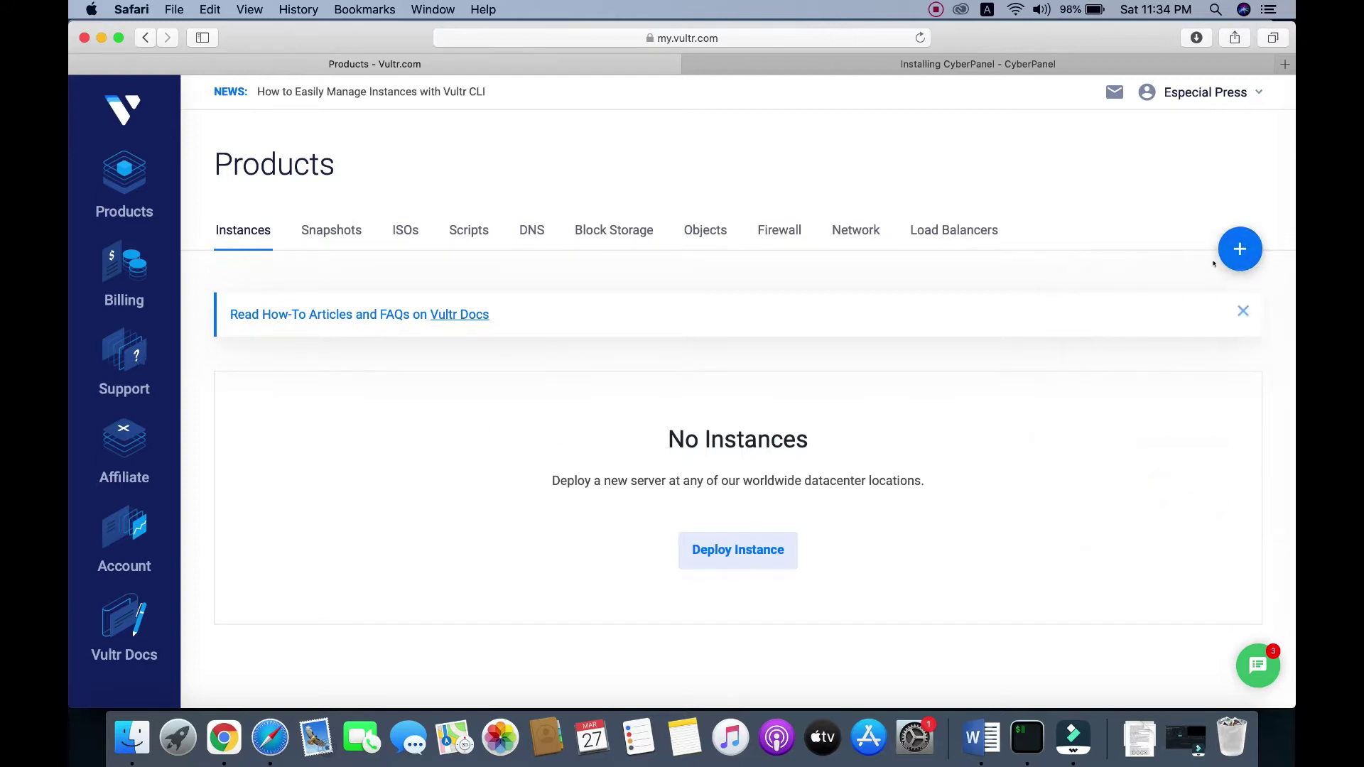
Start deploying a new Vultr server and choose the High Frequency type
{"action": "mouse_move", "coordinate": [1216, 255]}
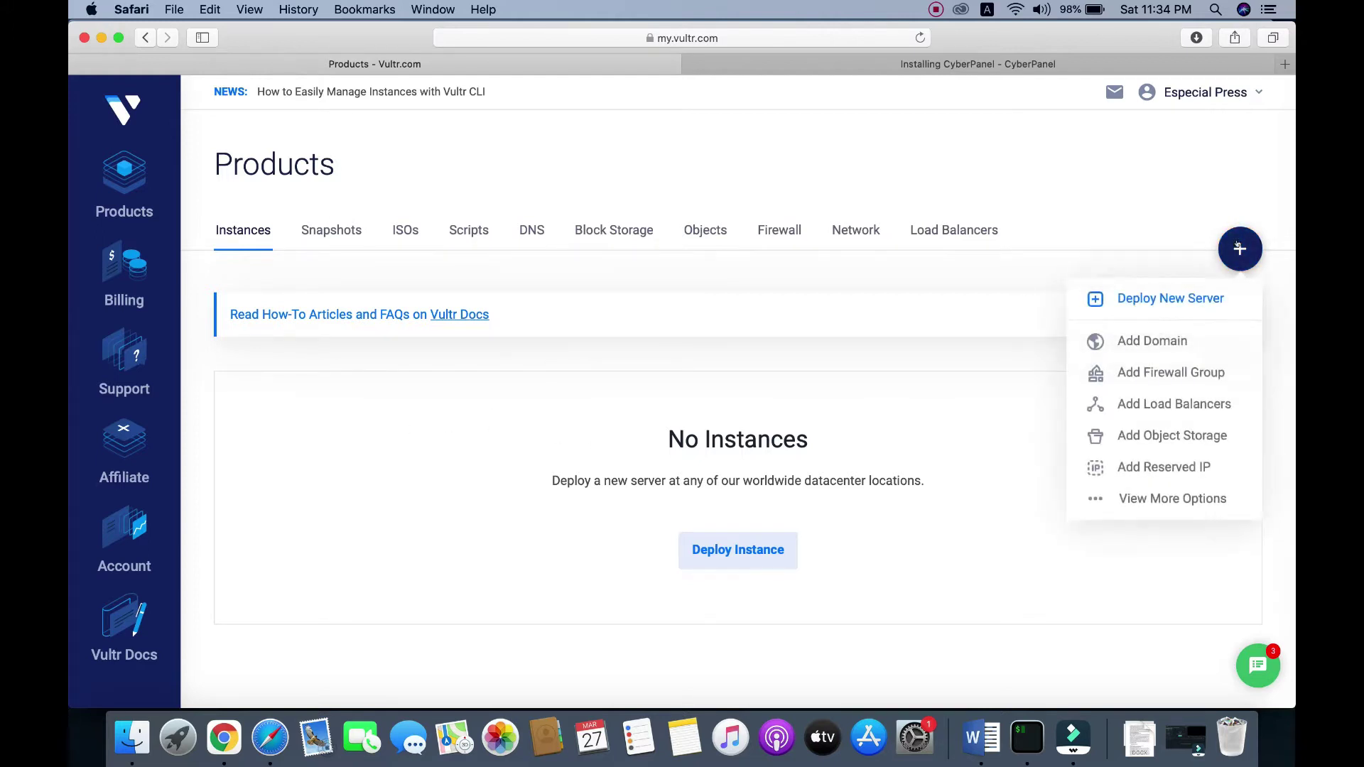
{"action": "left_click", "coordinate": [1137, 299]}
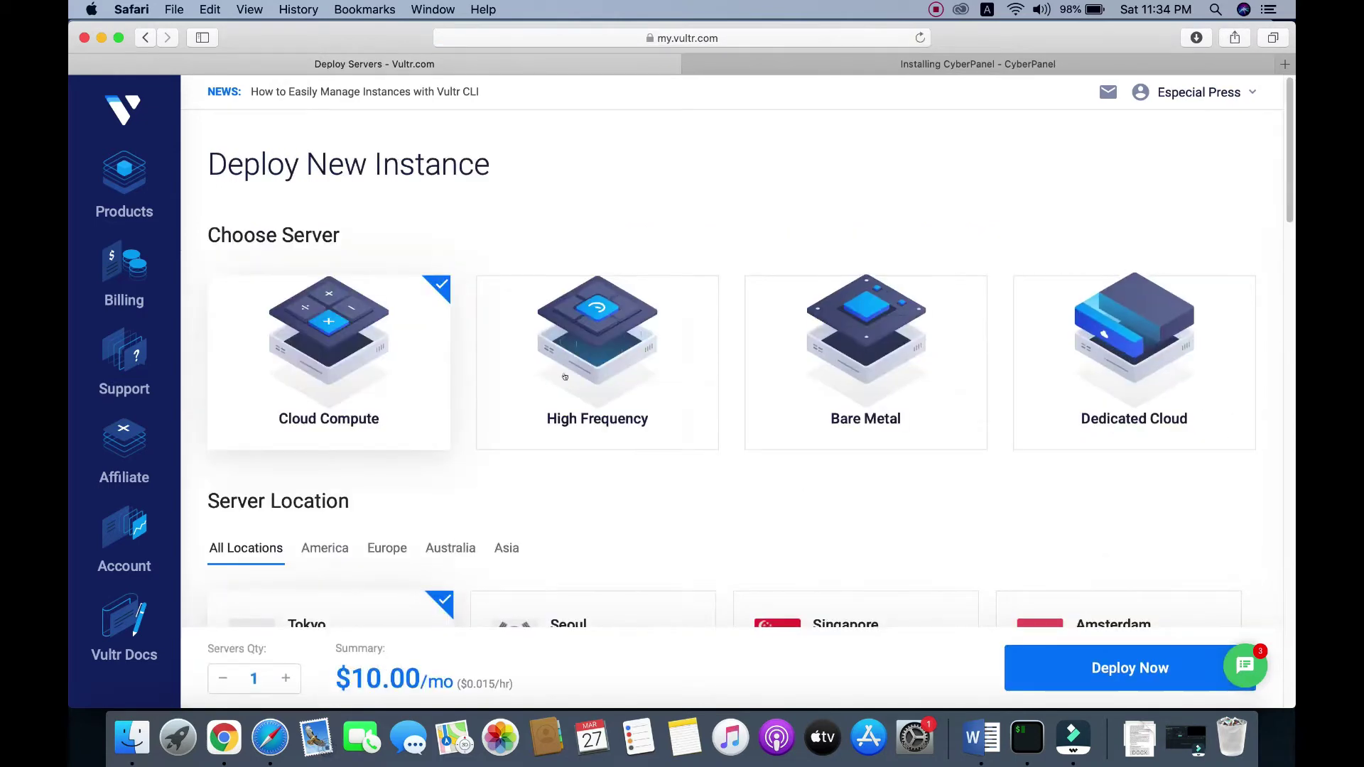
{"action": "scroll", "coordinate": [657, 396], "scroll_direction": "down", "scroll_amount": 2}
{"action": "scroll", "coordinate": [658, 395], "scroll_direction": "up", "scroll_amount": 2}
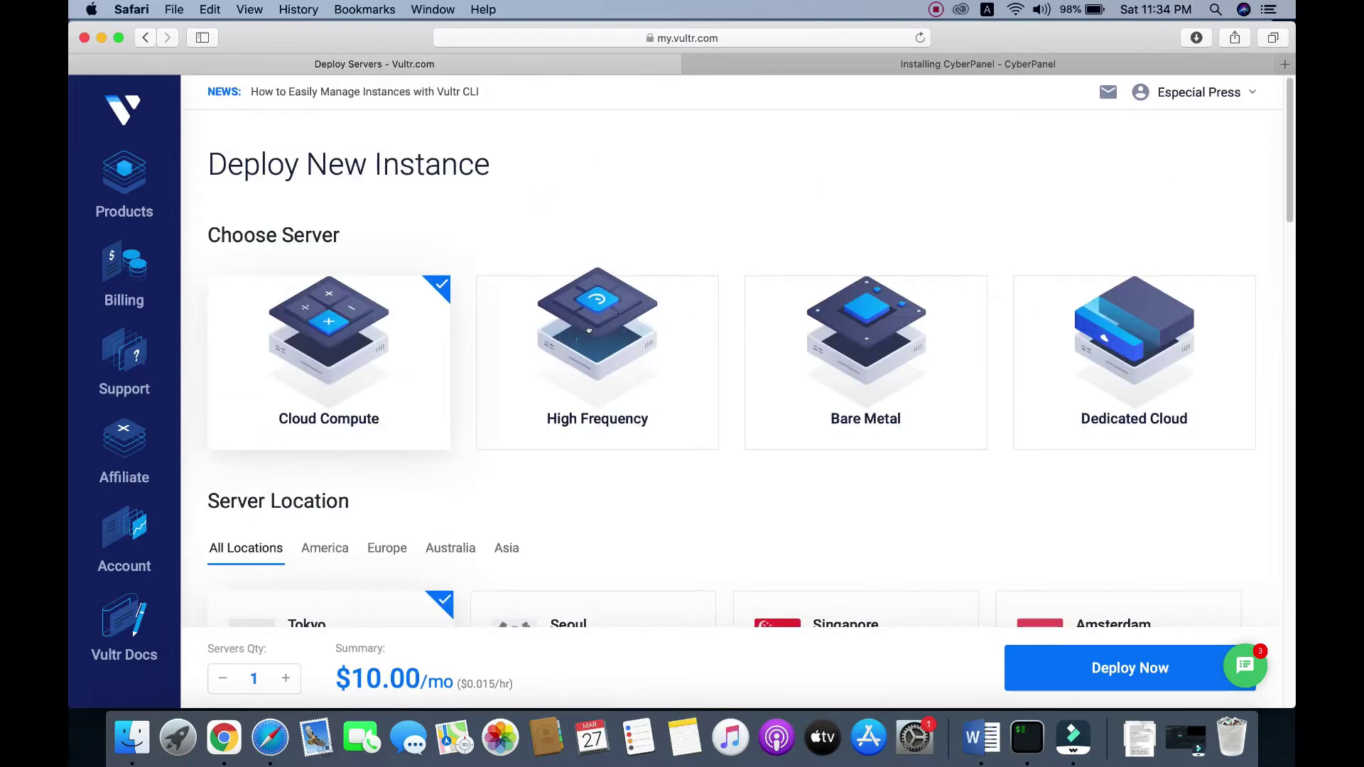
{"action": "left_click", "coordinate": [588, 329]}
Select New York (NJ) as the server location
{"action": "scroll", "coordinate": [710, 359], "scroll_direction": "down", "scroll_amount": 3}
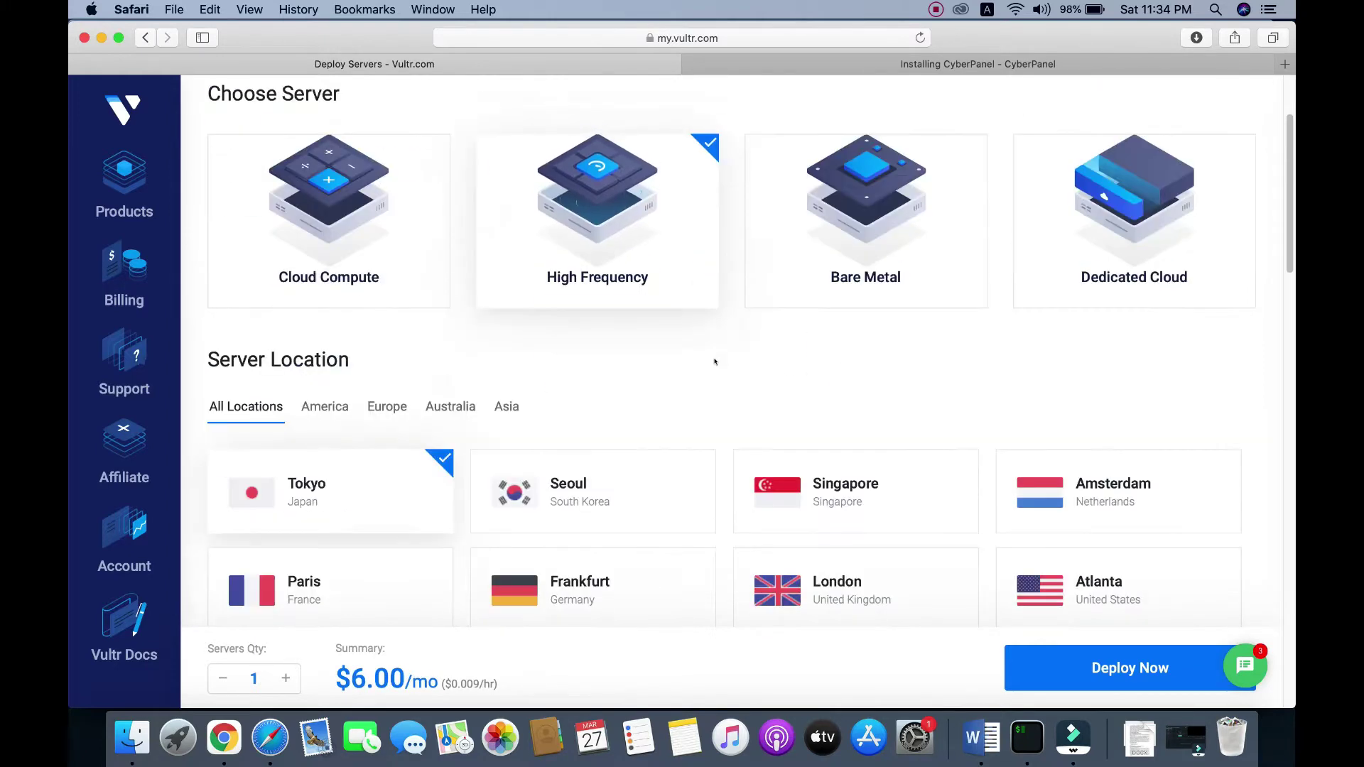
{"action": "scroll", "coordinate": [715, 362], "scroll_direction": "down", "scroll_amount": 1}
{"action": "left_click_drag", "start_coordinate": [207, 327], "coordinate": [416, 334]}
{"action": "left_click", "coordinate": [417, 334]}
{"action": "scroll", "coordinate": [681, 341], "scroll_direction": "down", "scroll_amount": 10}
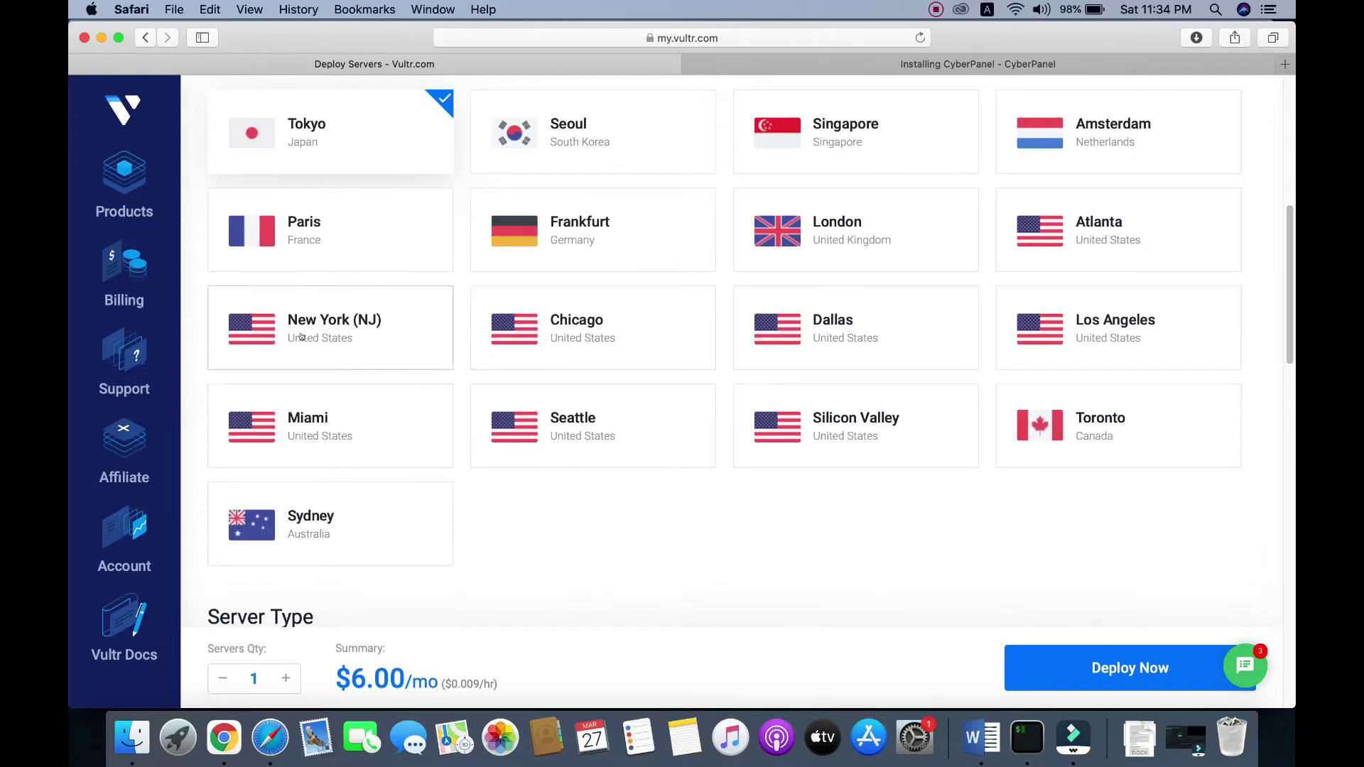
{"action": "left_click", "coordinate": [307, 327]}
Choose CentOS 7 x64 as the server type, keeping the $6/mo 32 GB NVMe size
{"action": "scroll", "coordinate": [599, 359], "scroll_direction": "down", "scroll_amount": 12}
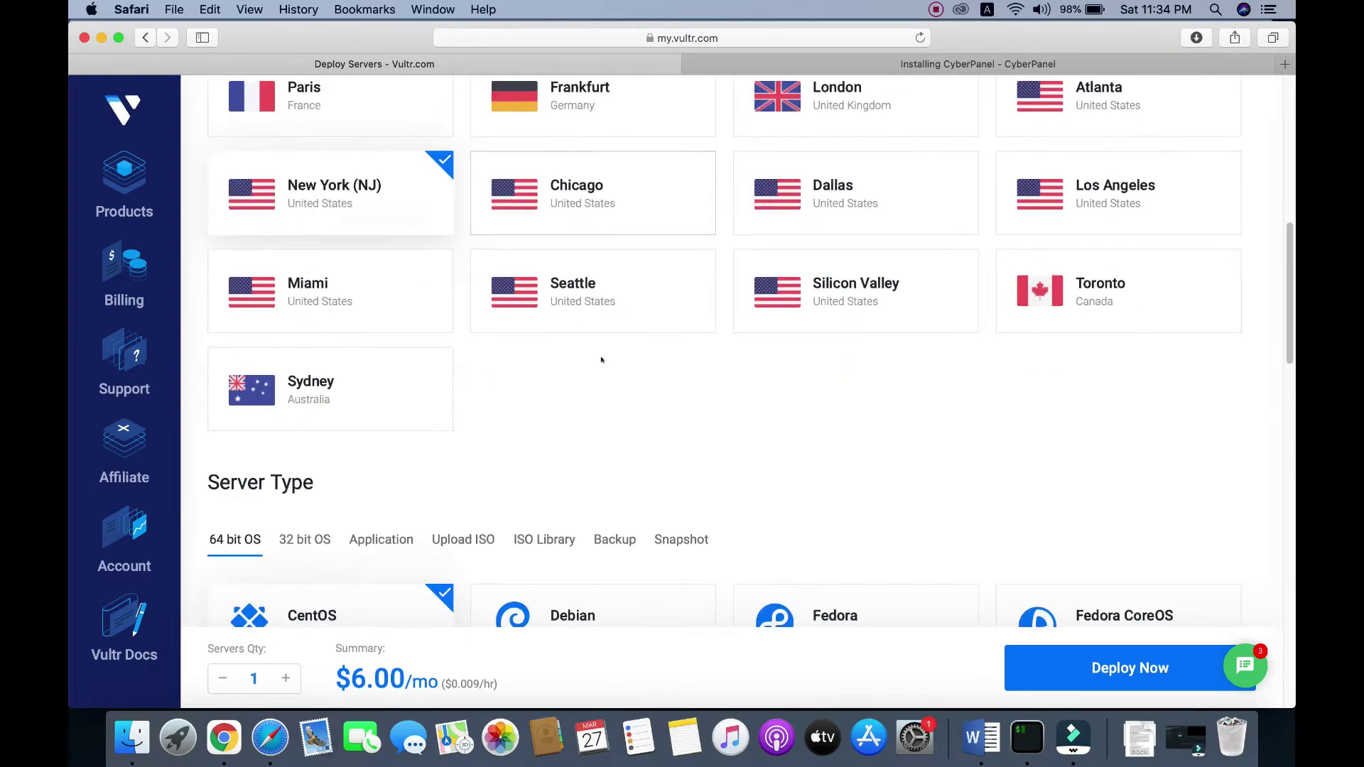
{"action": "scroll", "coordinate": [592, 363], "scroll_direction": "down", "scroll_amount": 1}
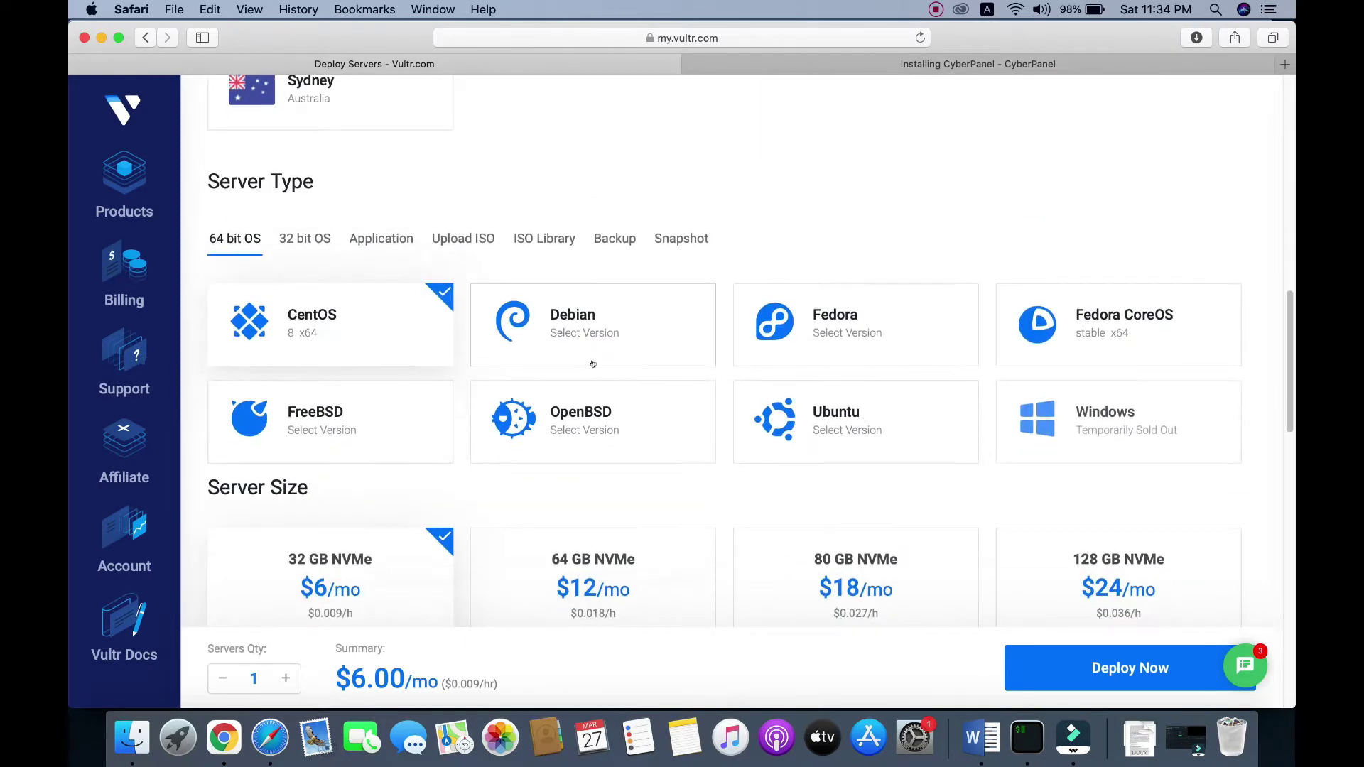
{"action": "scroll", "coordinate": [509, 196], "scroll_direction": "down", "scroll_amount": 1}
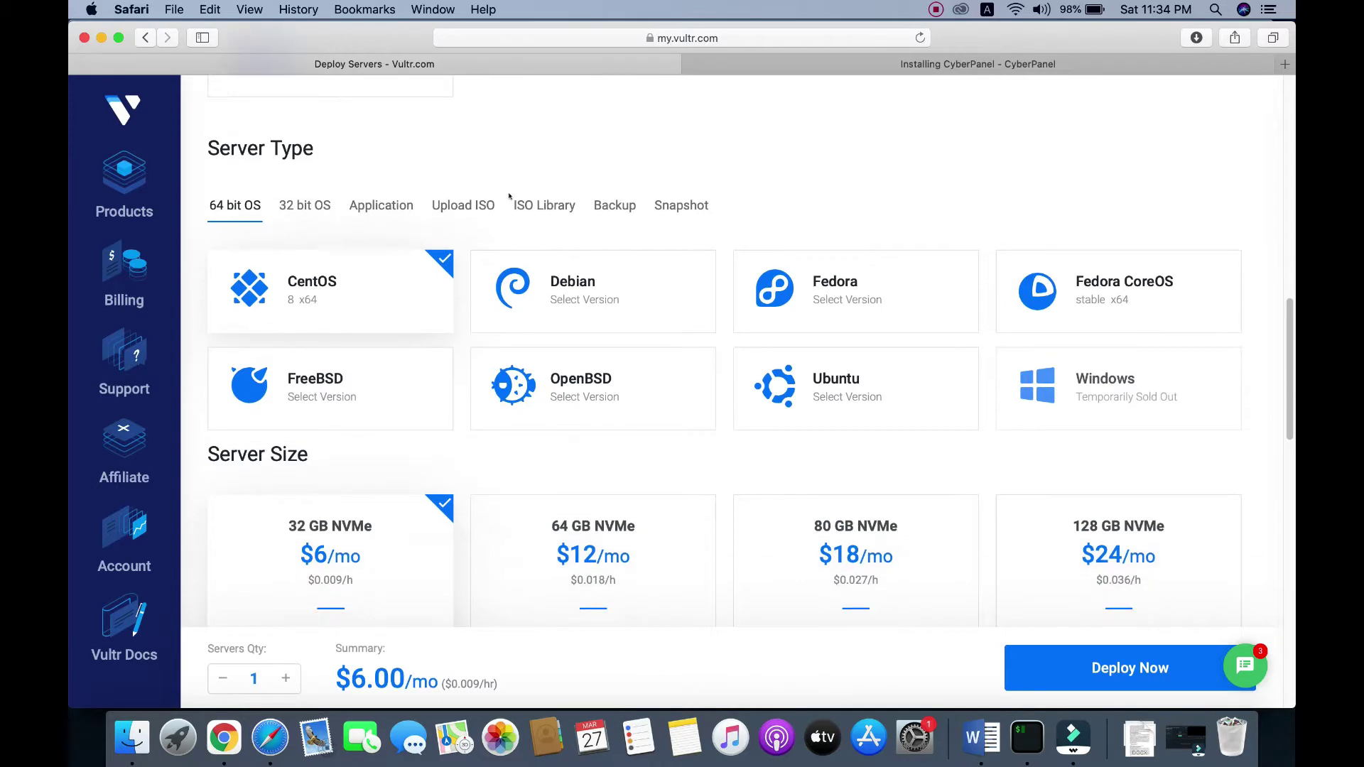
{"action": "scroll", "coordinate": [298, 271], "scroll_direction": "down", "scroll_amount": 1}
{"action": "left_click", "coordinate": [314, 263]}
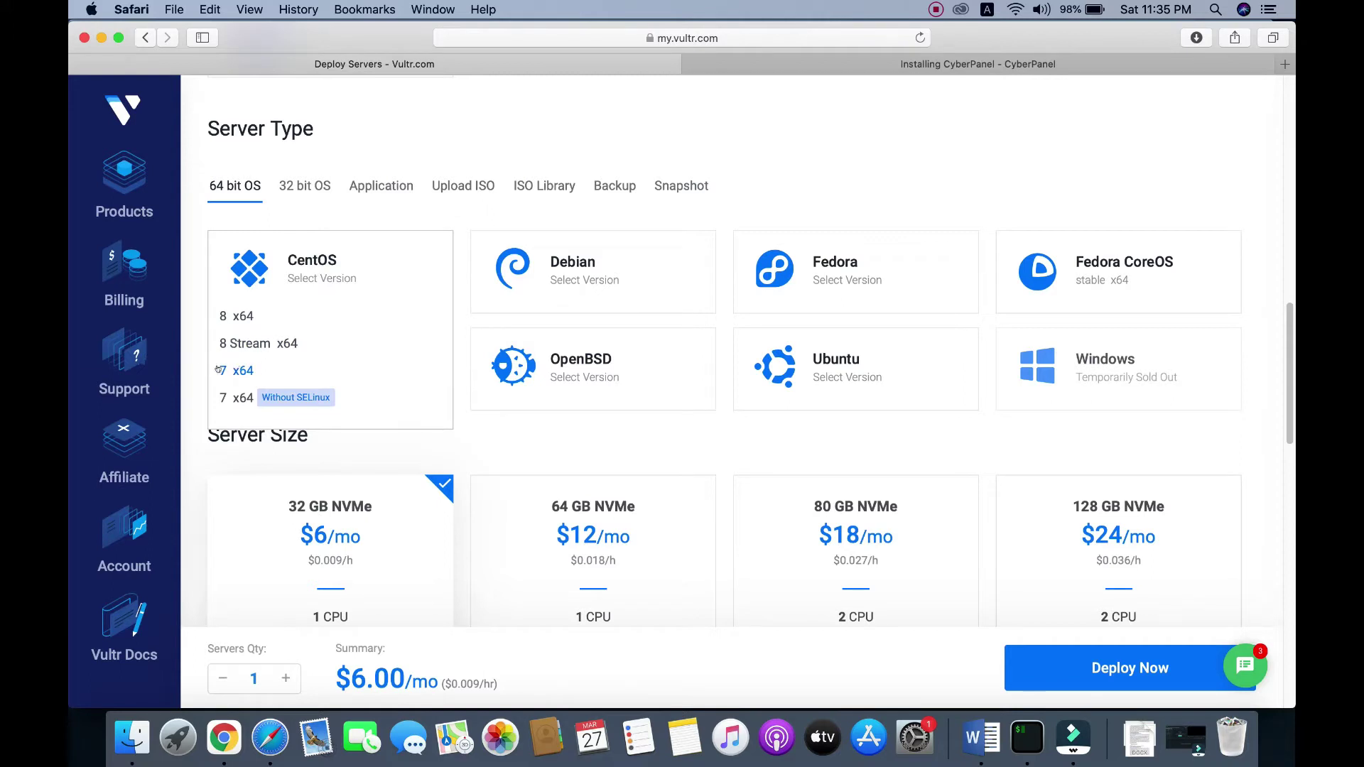
{"action": "left_click", "coordinate": [234, 370]}
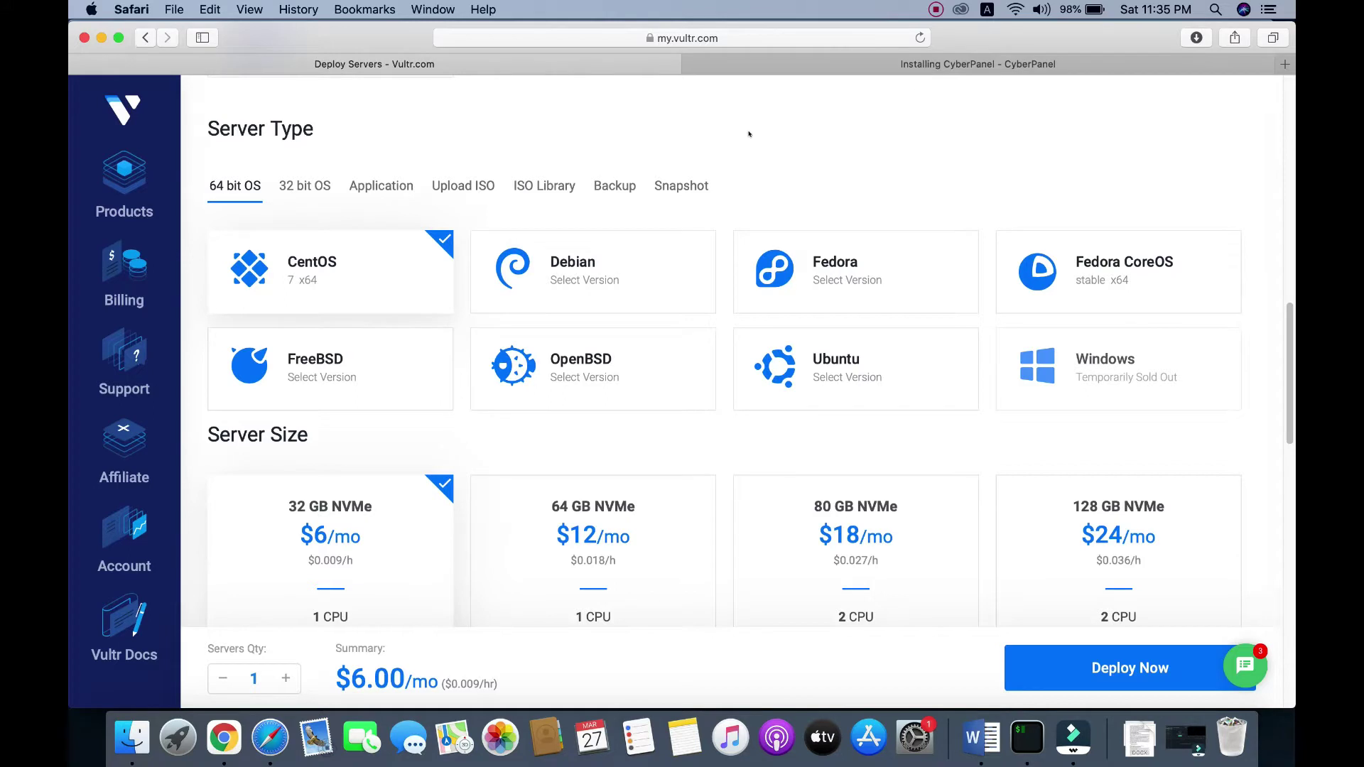
{"action": "scroll", "coordinate": [748, 134], "scroll_direction": "down", "scroll_amount": 1}
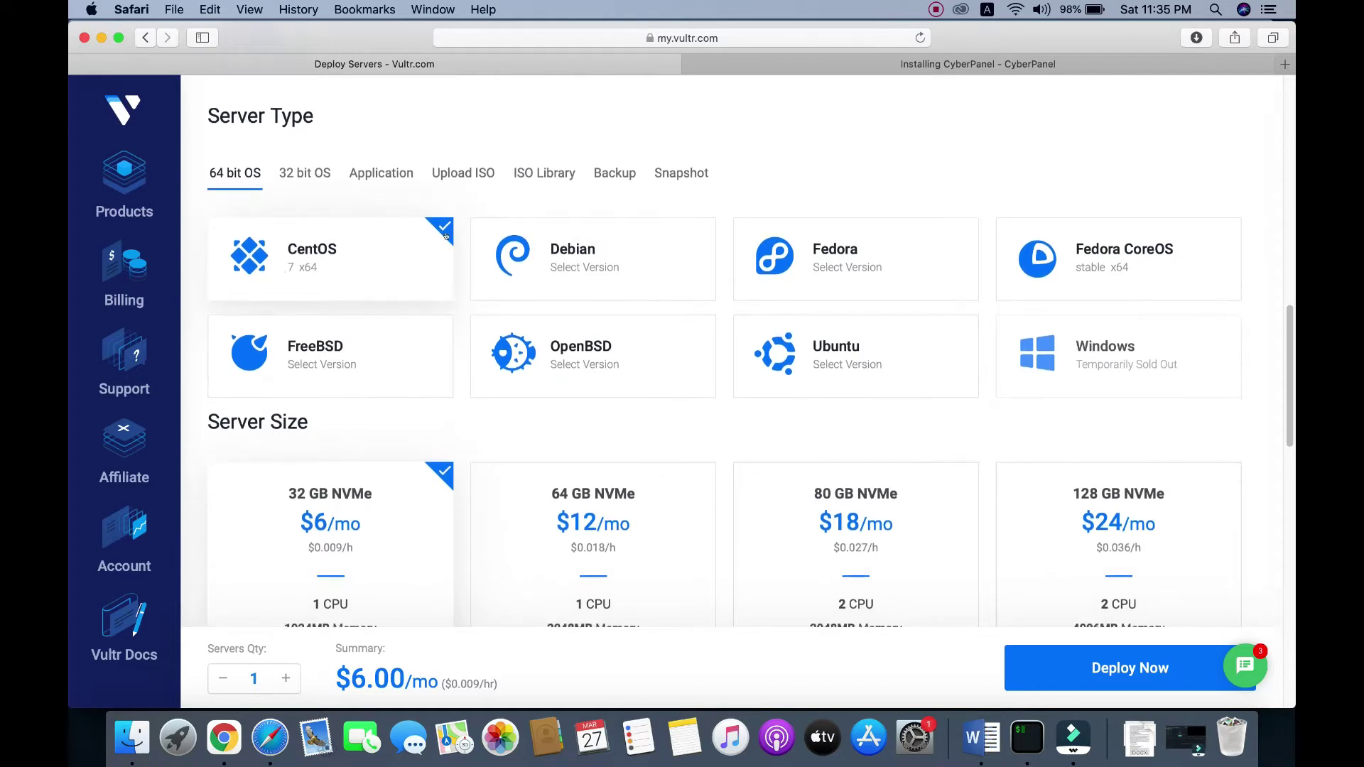
{"action": "scroll", "coordinate": [652, 177], "scroll_direction": "down", "scroll_amount": 5}
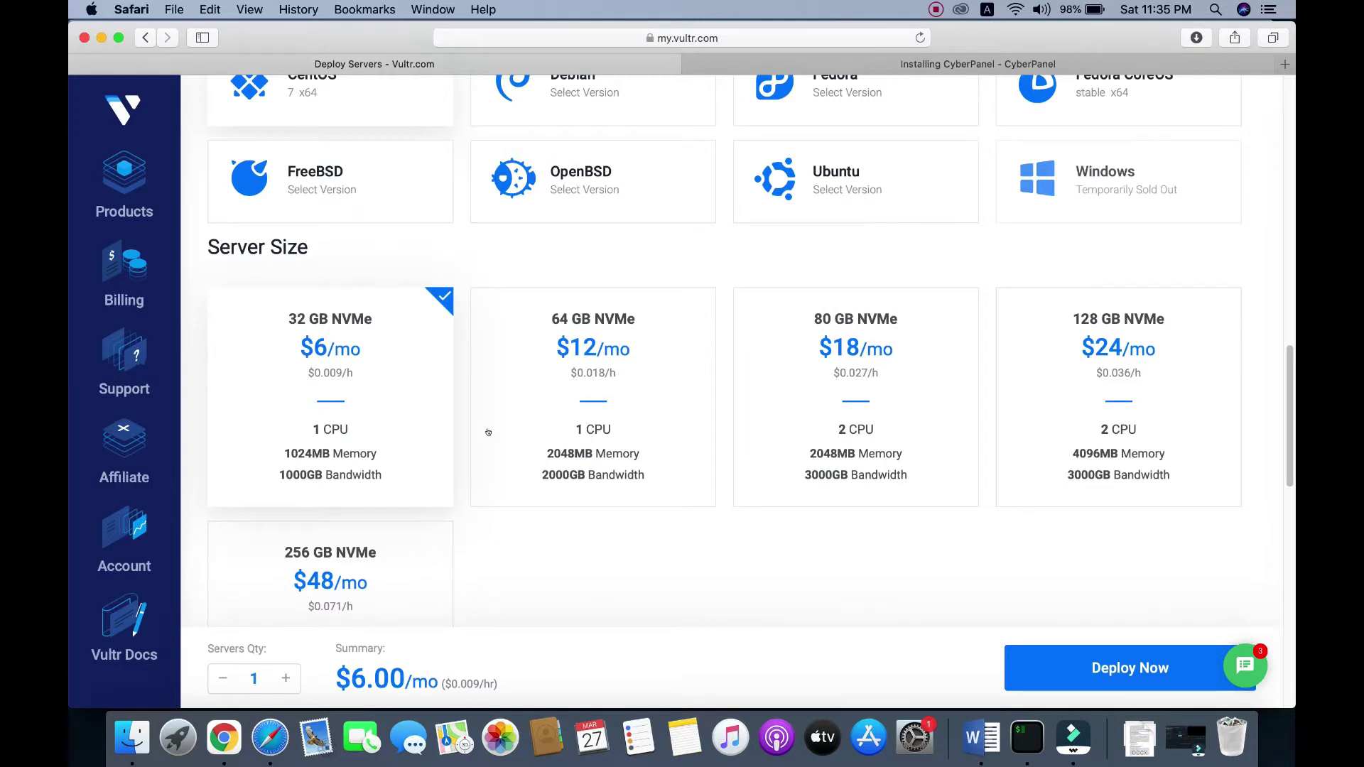
Enter 'especialpress' as the server hostname and label, dismissing the spelling suggestion
{"action": "scroll", "coordinate": [494, 419], "scroll_direction": "down", "scroll_amount": 4}
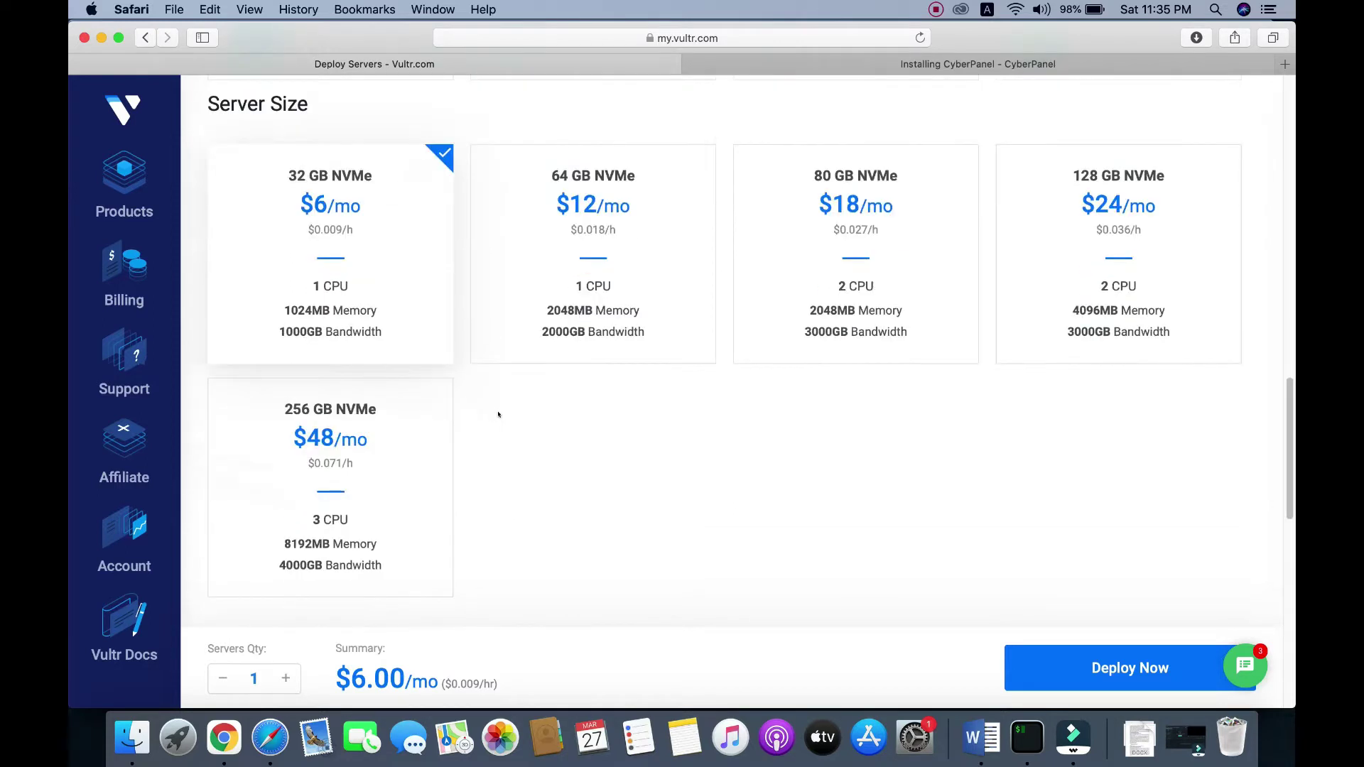
{"action": "scroll", "coordinate": [560, 326], "scroll_direction": "down", "scroll_amount": 8}
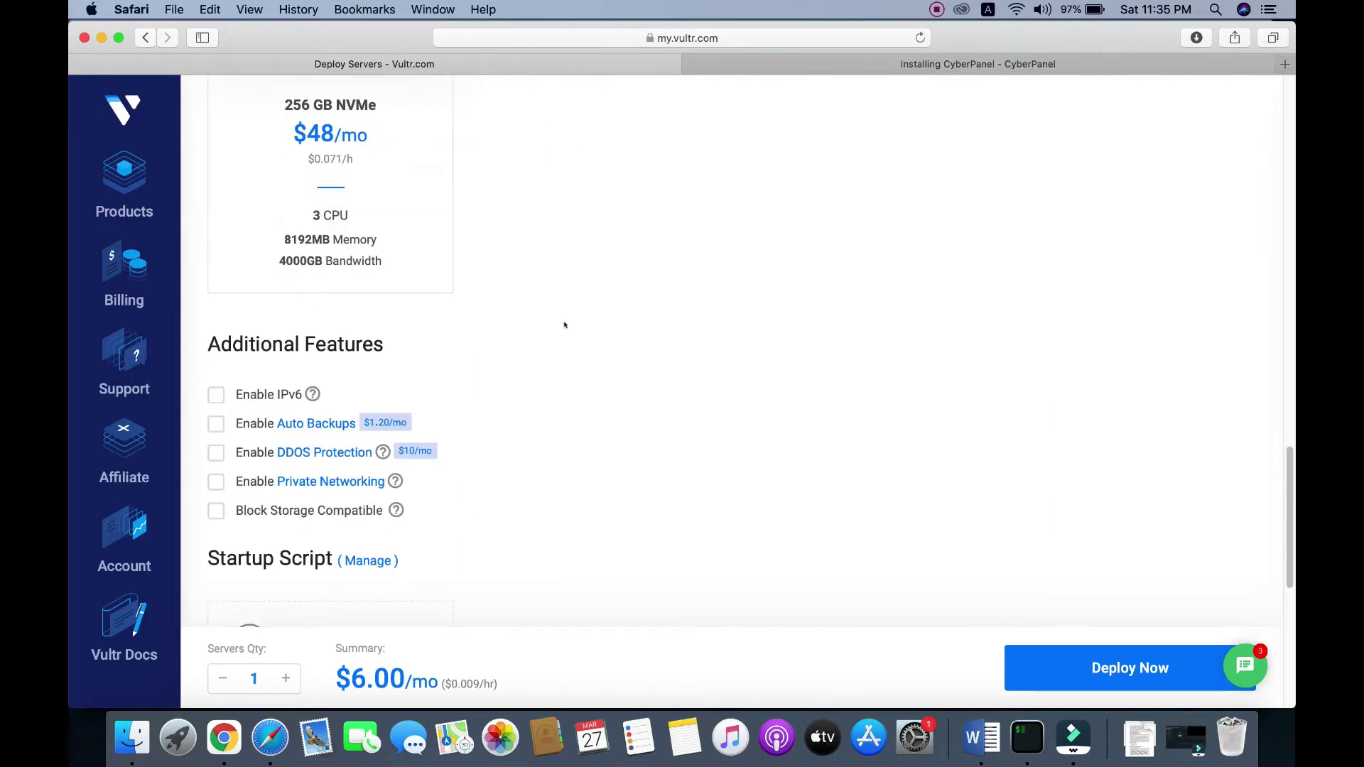
{"action": "scroll", "coordinate": [514, 334], "scroll_direction": "down", "scroll_amount": 1}
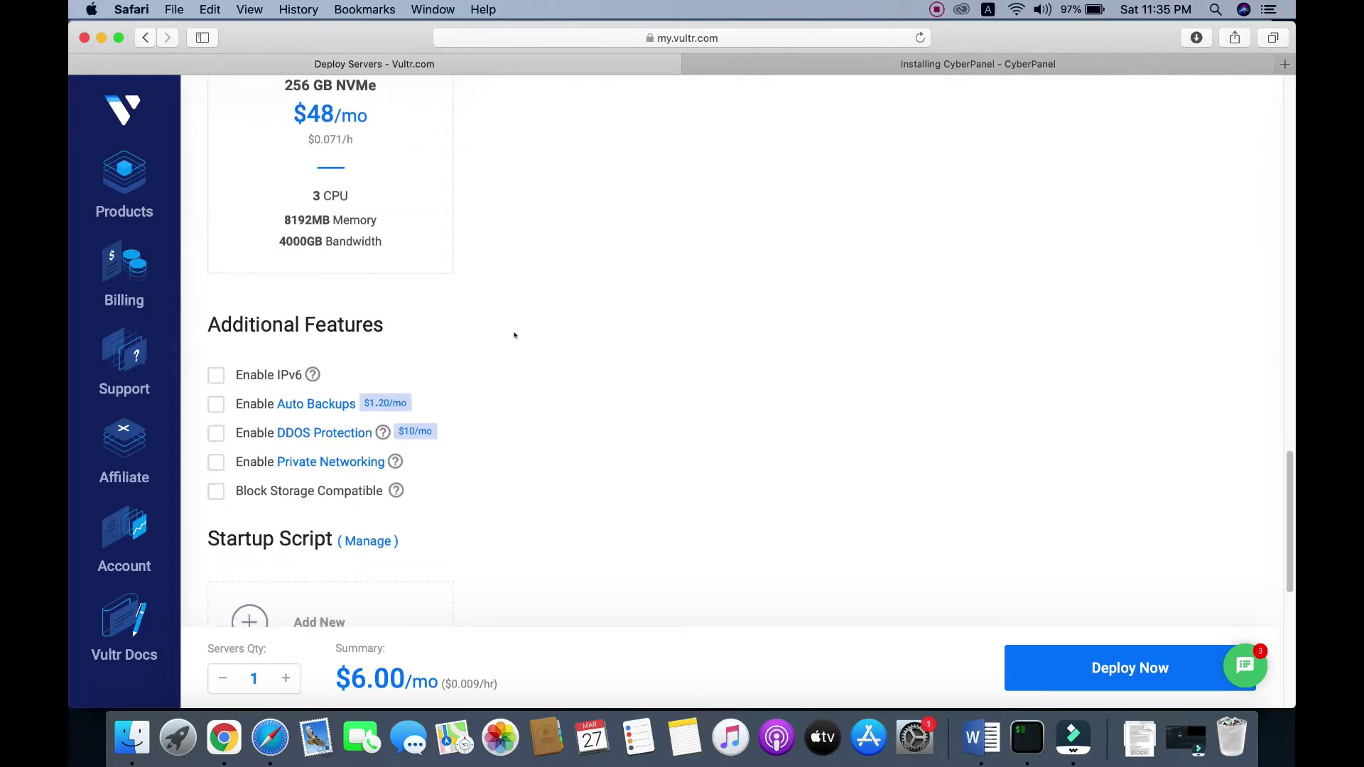
{"action": "scroll", "coordinate": [513, 336], "scroll_direction": "down", "scroll_amount": 3}
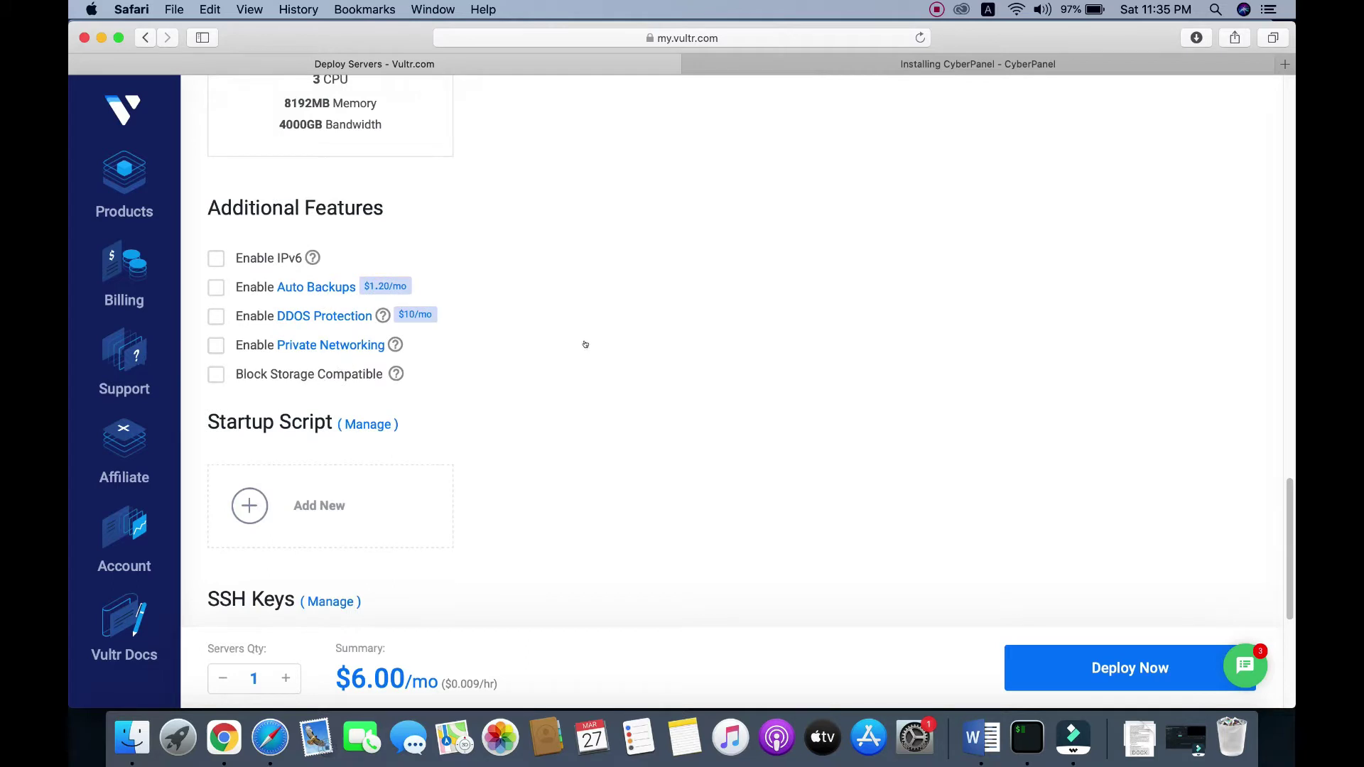
{"action": "scroll", "coordinate": [581, 343], "scroll_direction": "down", "scroll_amount": 9}
{"action": "scroll", "coordinate": [575, 343], "scroll_direction": "down", "scroll_amount": 1}
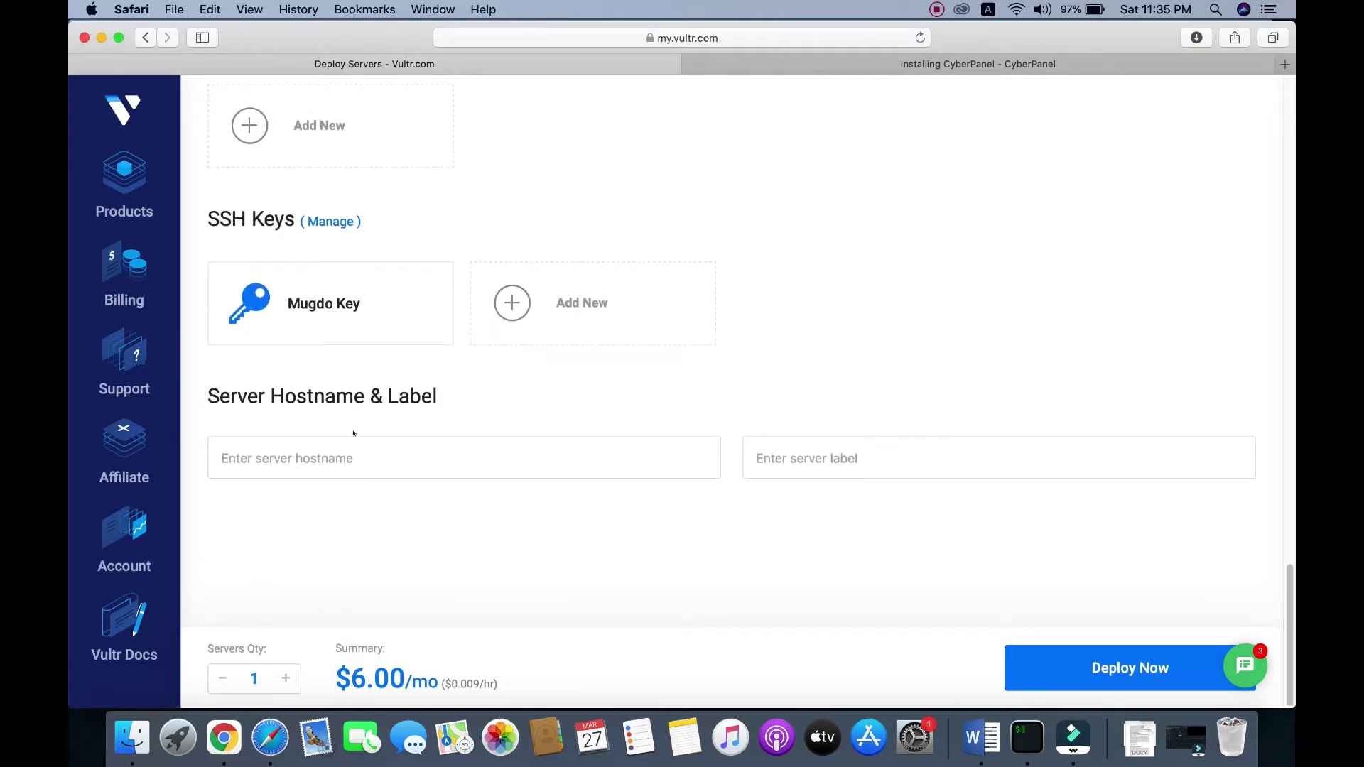
{"action": "left_click", "coordinate": [288, 455]}
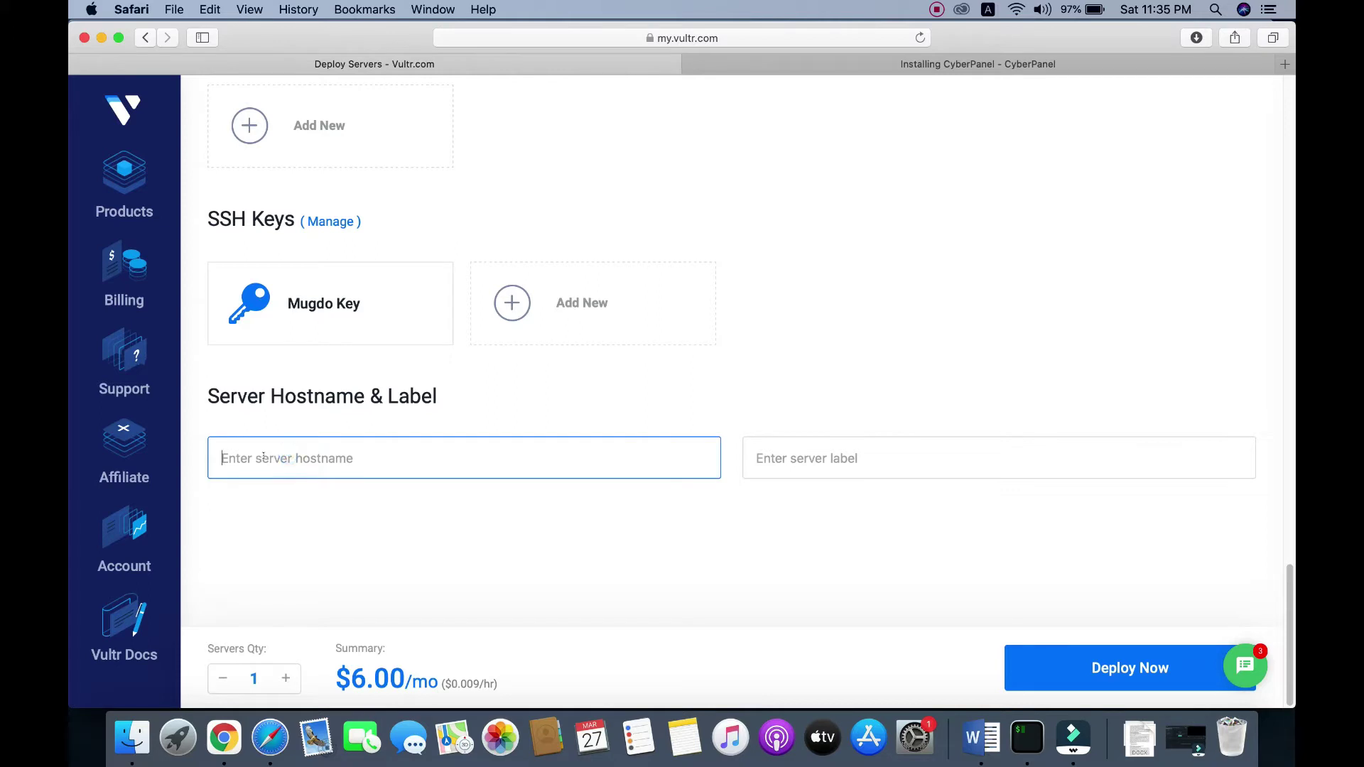
{"action": "type", "text": "espe"}
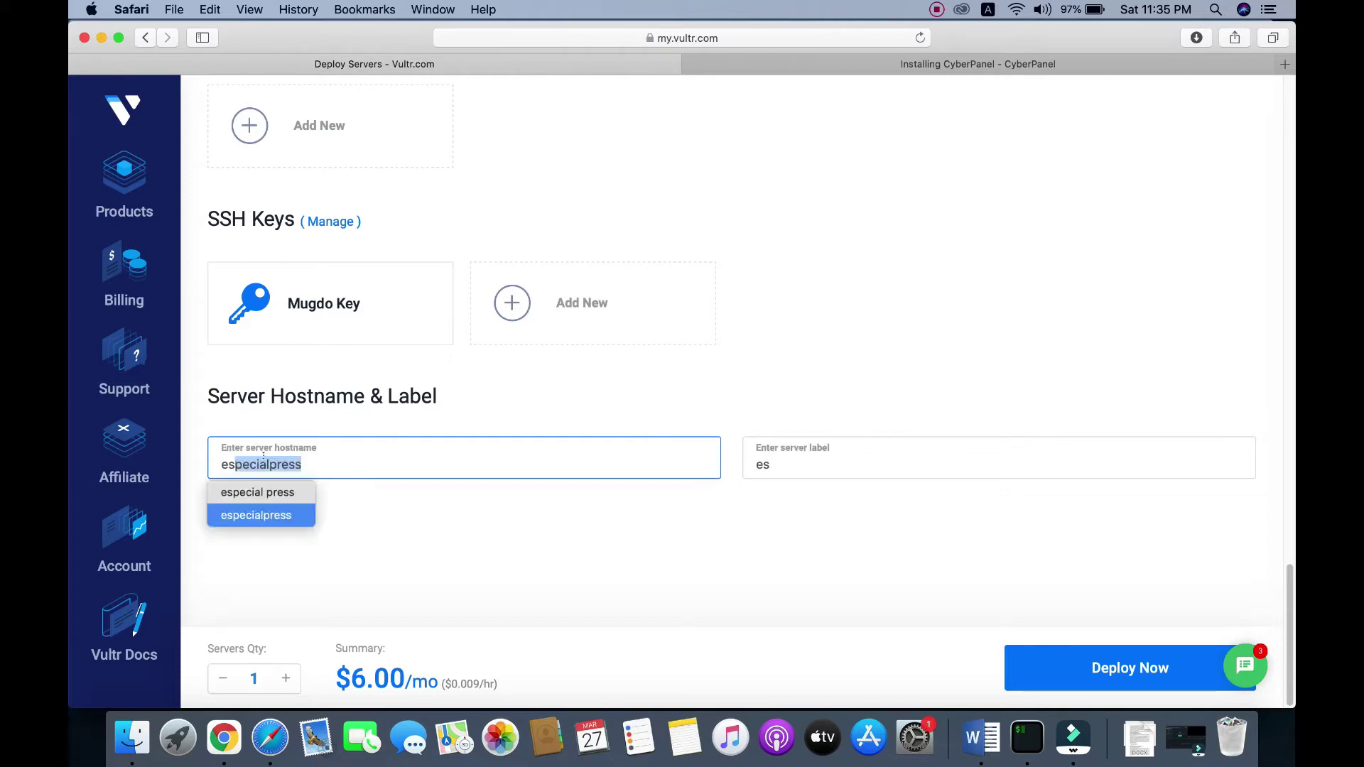
{"action": "type", "text": "cialpr"}
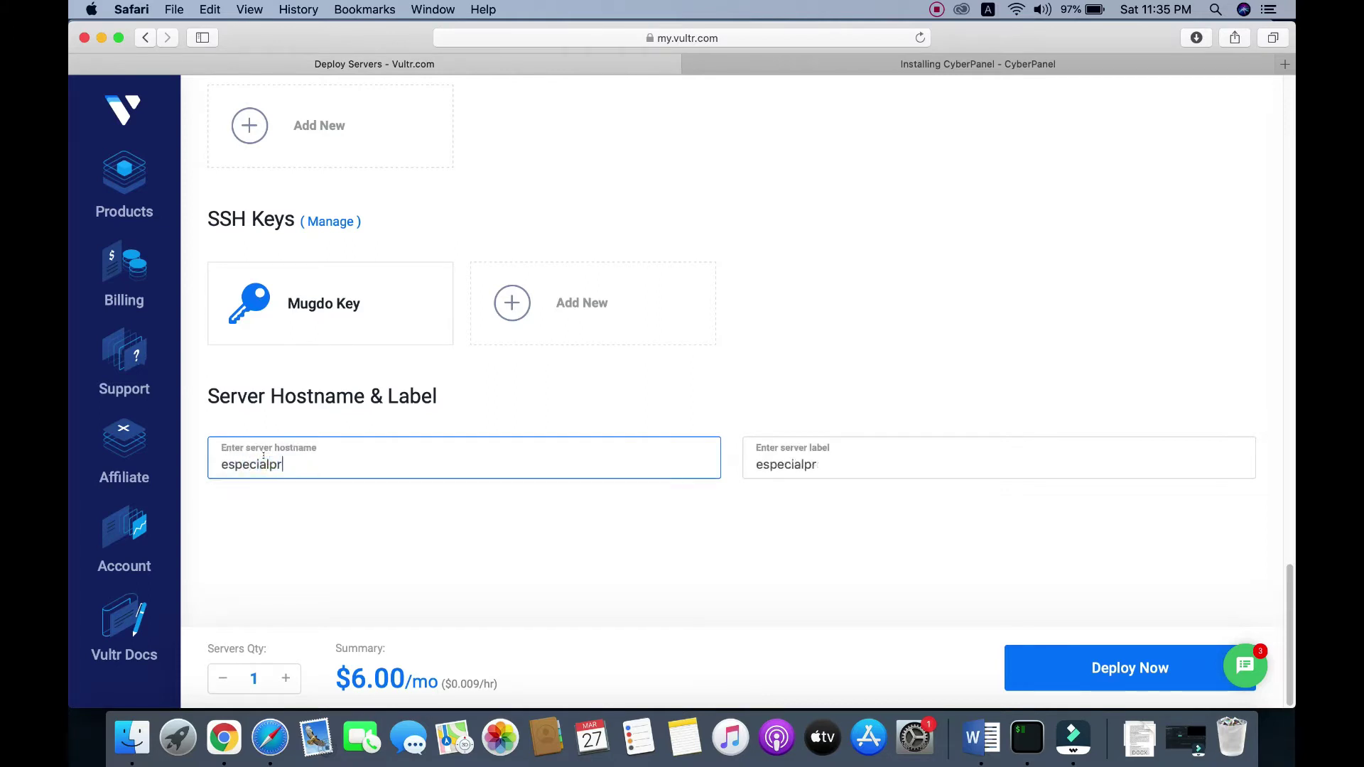
{"action": "type", "text": "ess"}
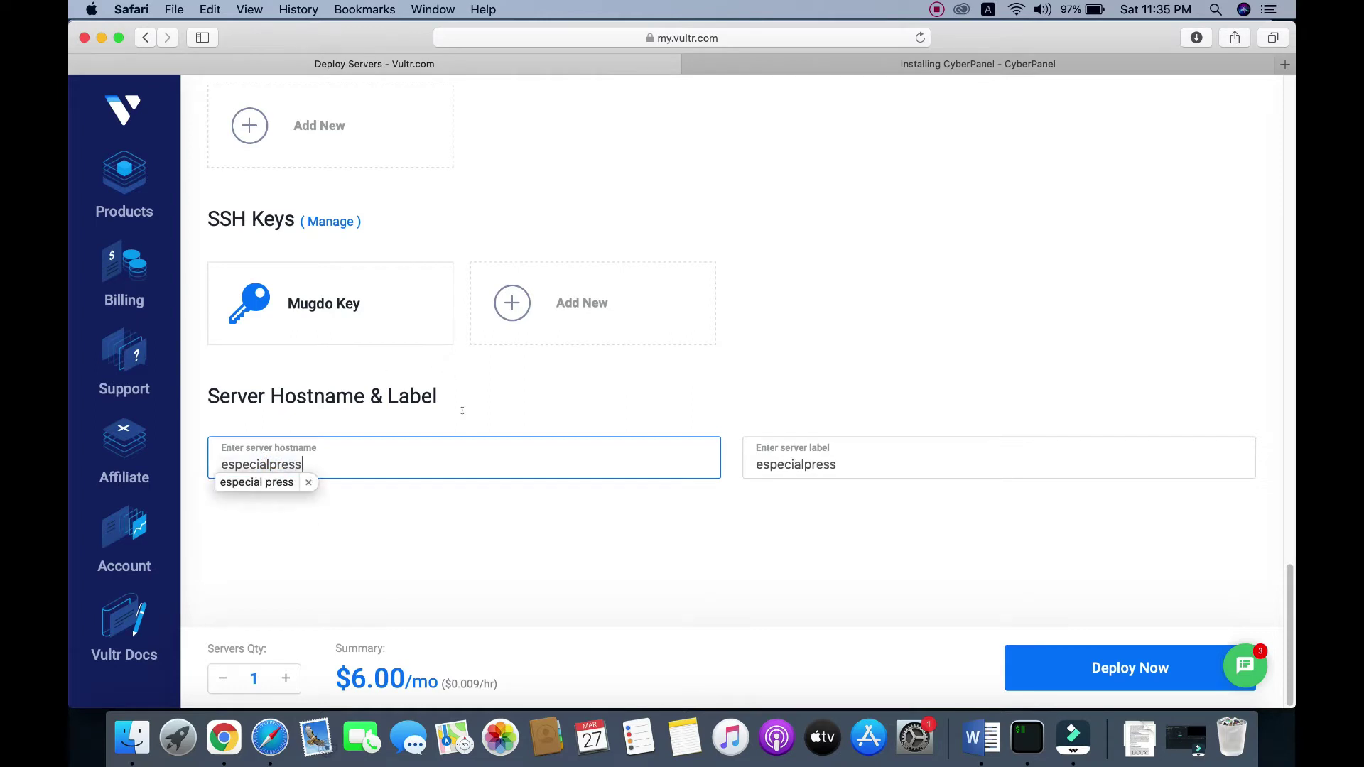
{"action": "left_click", "coordinate": [309, 483]}
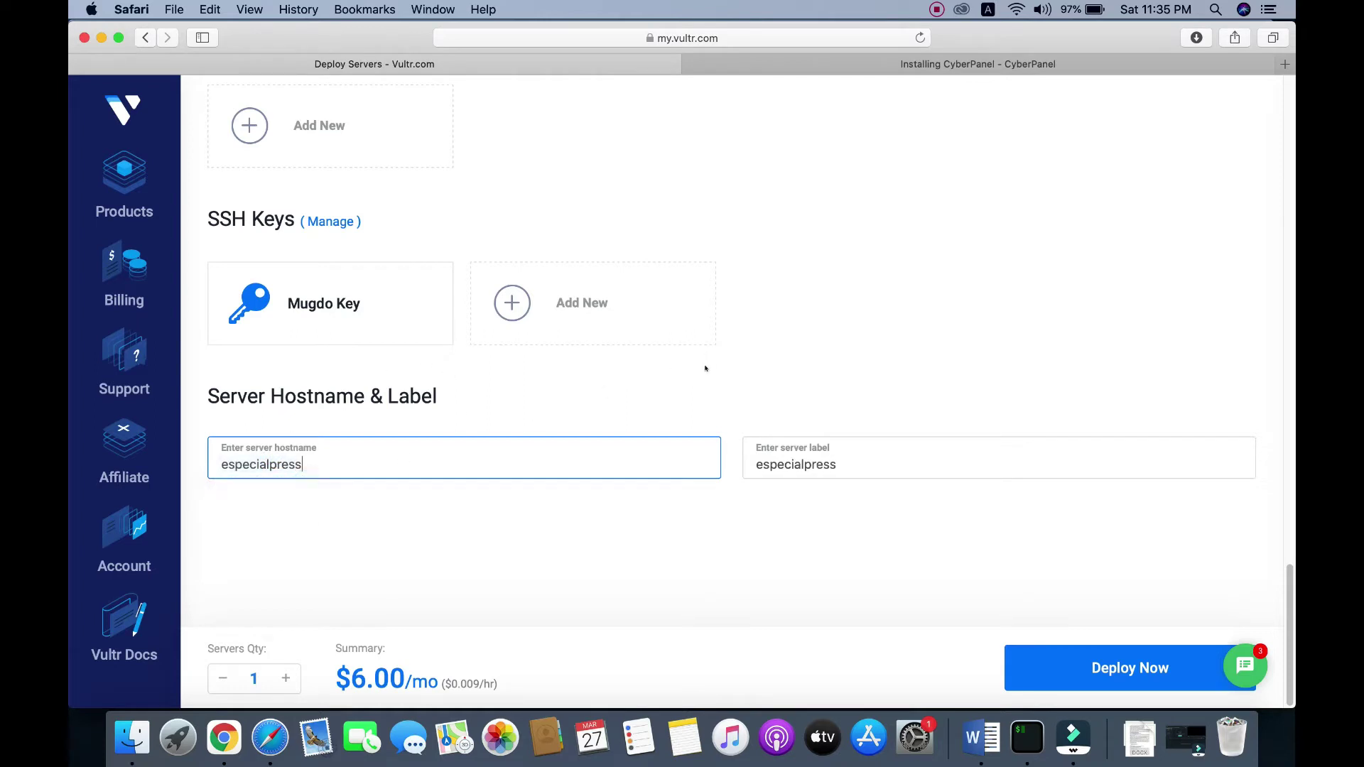
Deploy the especialpress server and wait until it shows Running in the Instances list
{"action": "left_click", "coordinate": [1114, 668]}
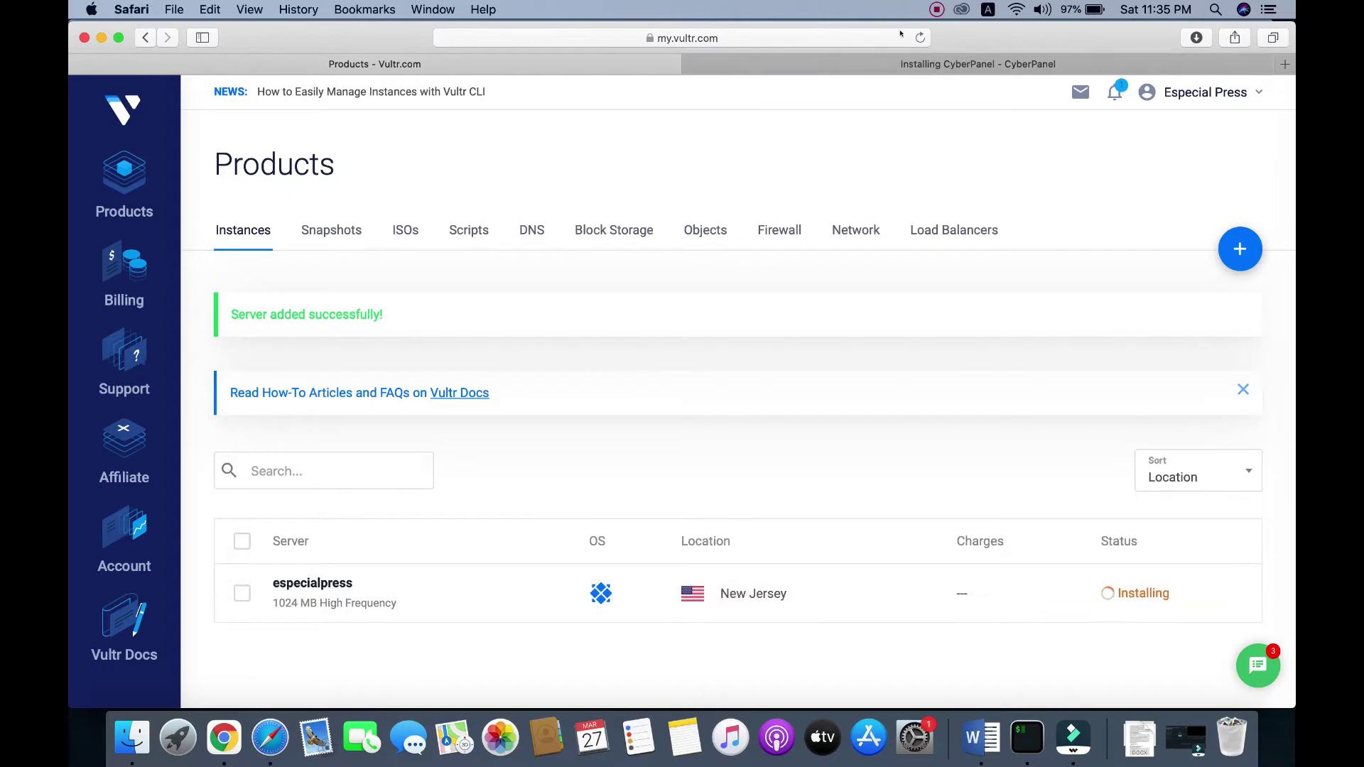
{"action": "left_click", "coordinate": [937, 9]}
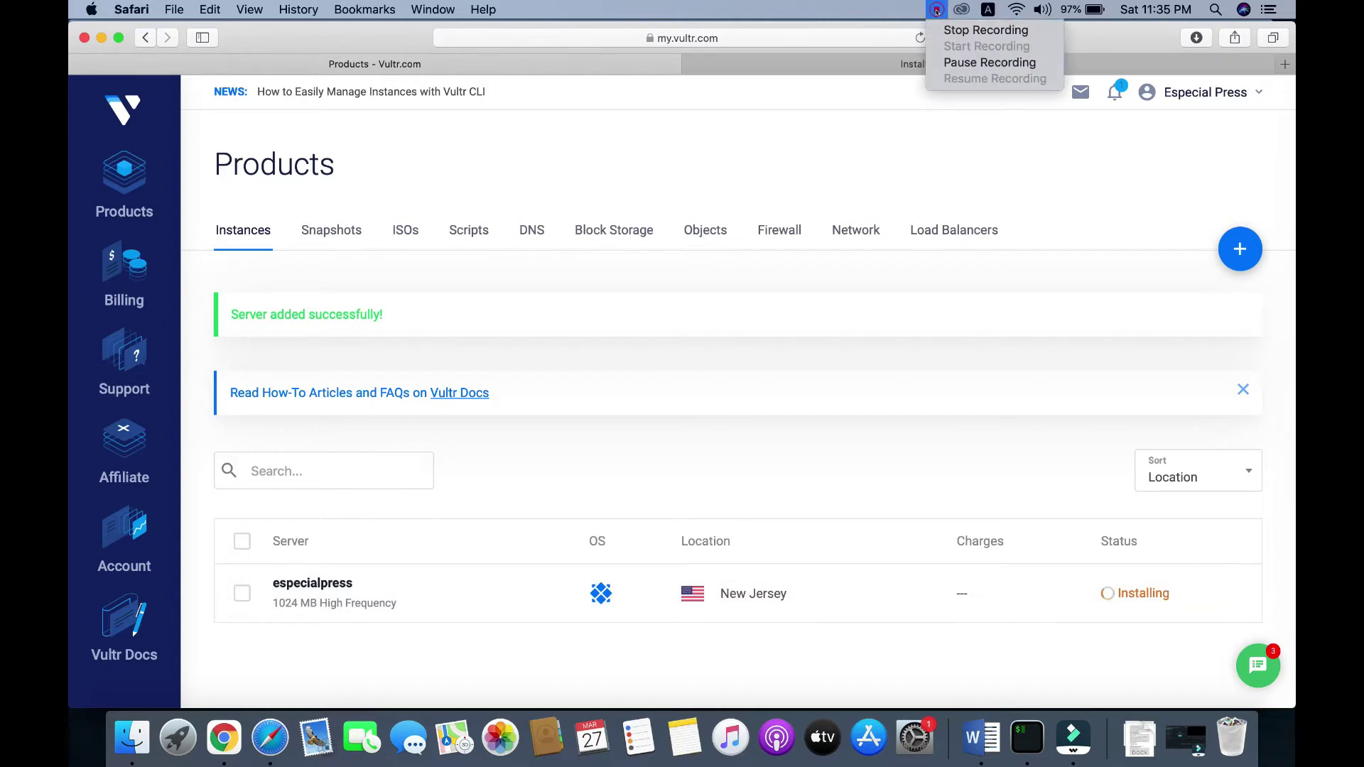
{"action": "left_click", "coordinate": [966, 64]}
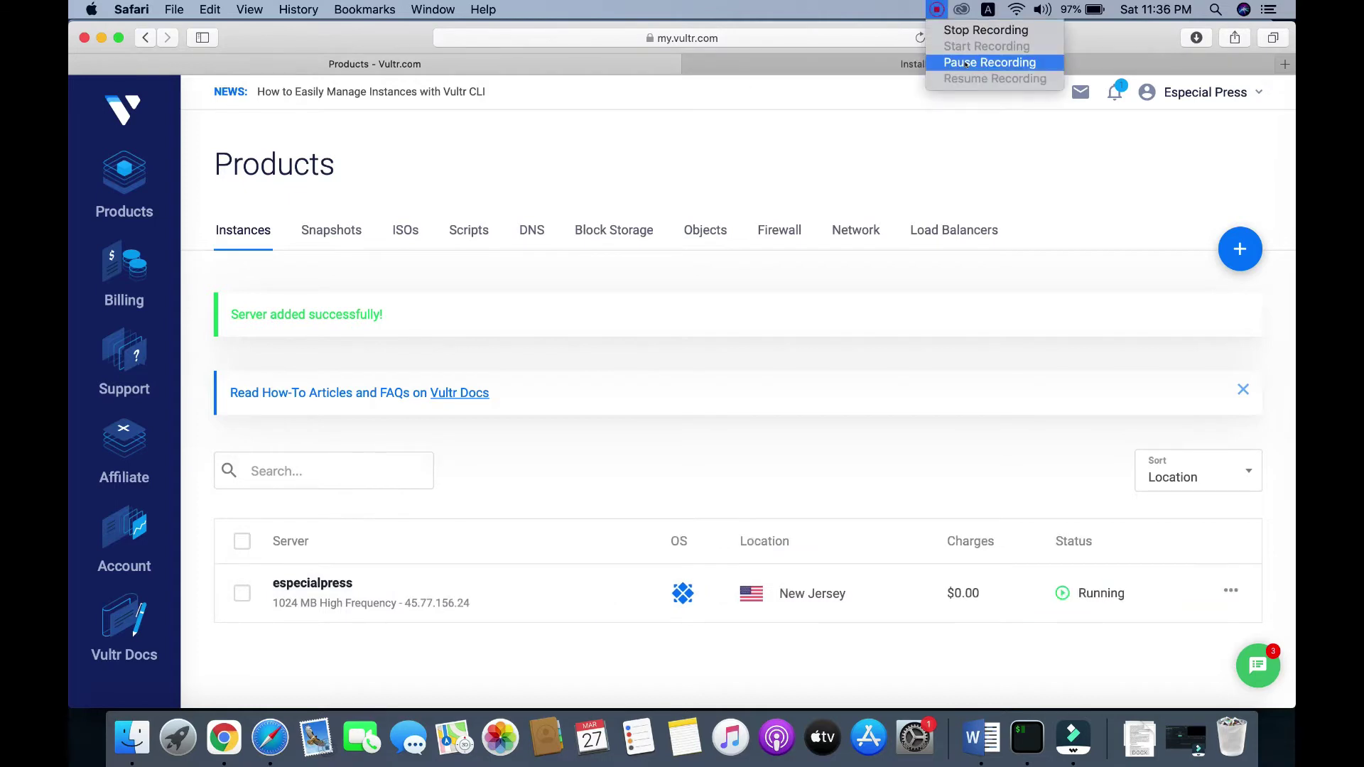
{"action": "left_click", "coordinate": [971, 80]}
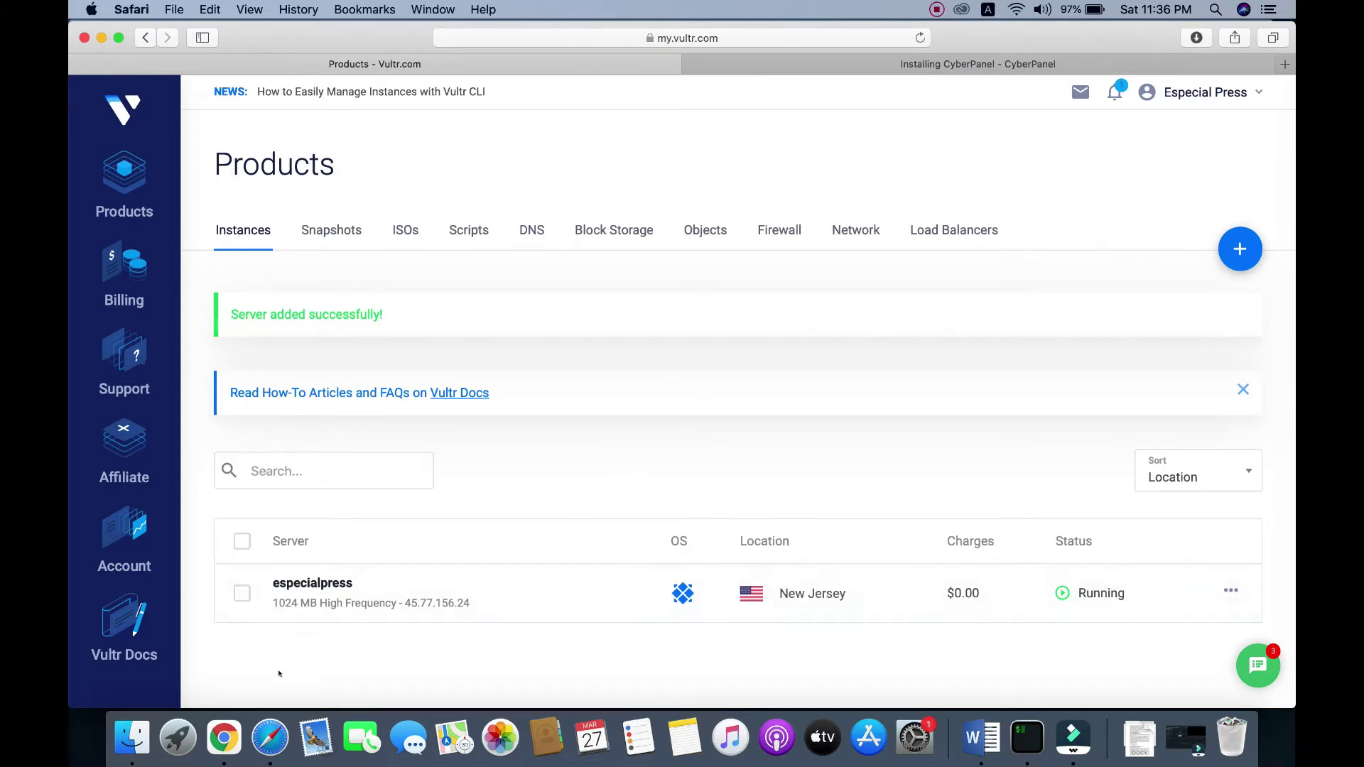
Open the especialpress server's Overview page and bring up an iTerm2 terminal
{"action": "left_click", "coordinate": [279, 583]}
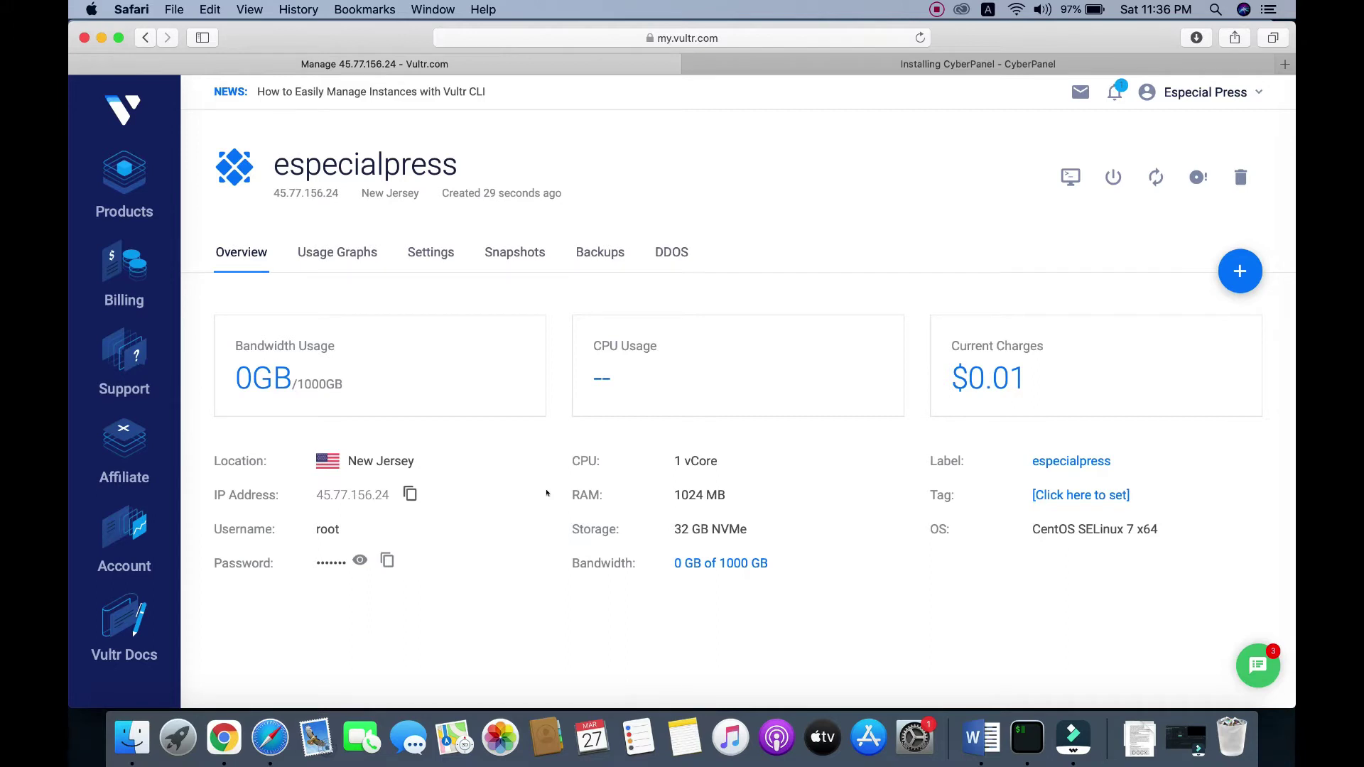
{"action": "left_click", "coordinate": [1026, 737]}
Copy the server's IP 45.77.156.24 from Vultr and type 'ssh root@' in iTerm2
{"action": "left_click_drag", "start_coordinate": [441, 147], "coordinate": [471, 145]}
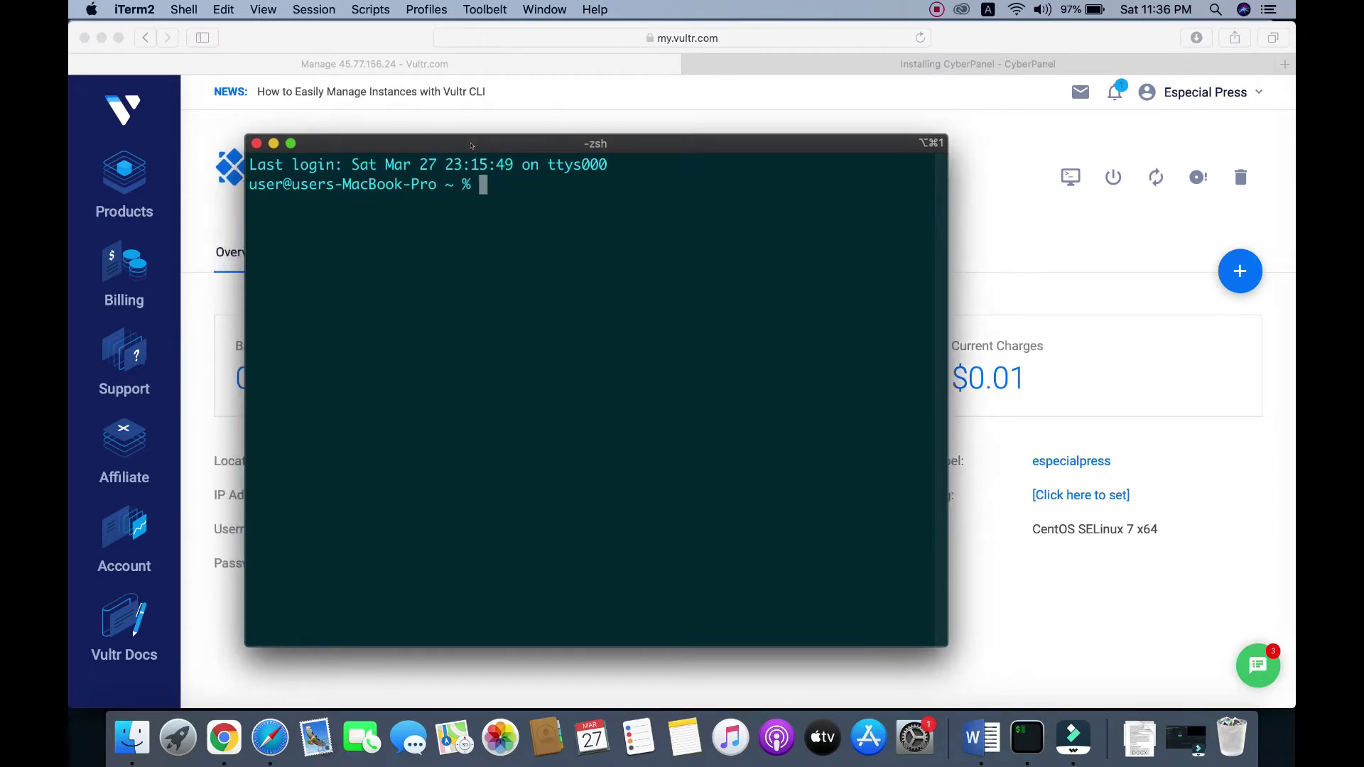
{"action": "left_click_drag", "start_coordinate": [471, 145], "coordinate": [609, 145]}
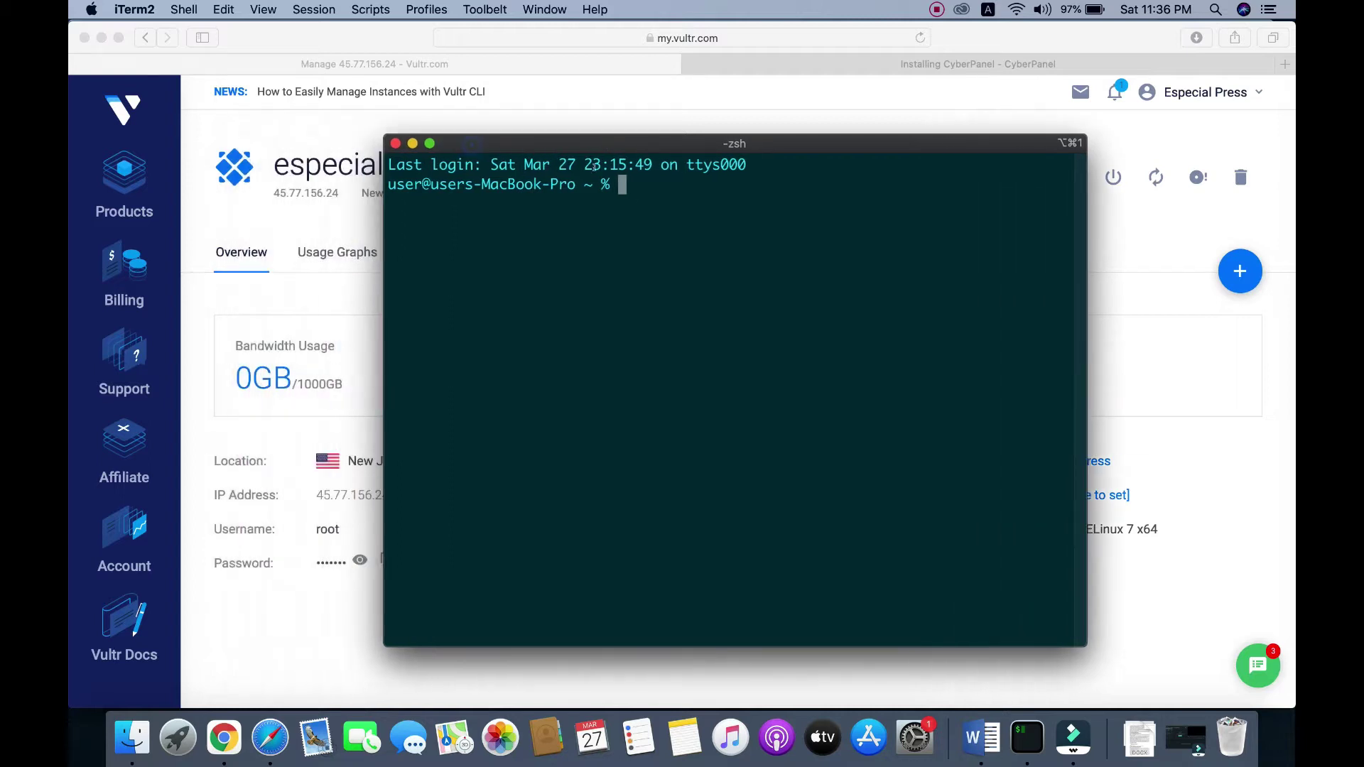
{"action": "left_click", "coordinate": [254, 522]}
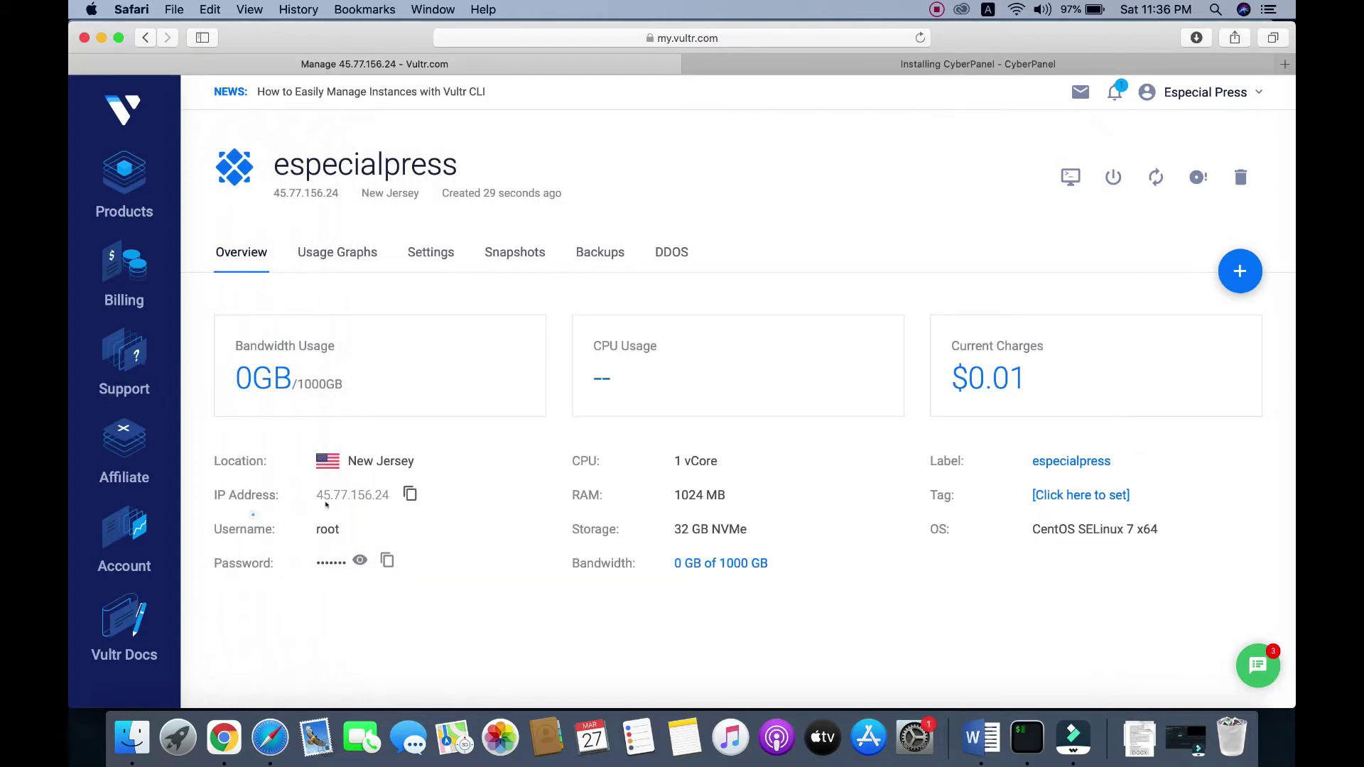
{"action": "left_click", "coordinate": [410, 494]}
{"action": "left_click", "coordinate": [1027, 737]}
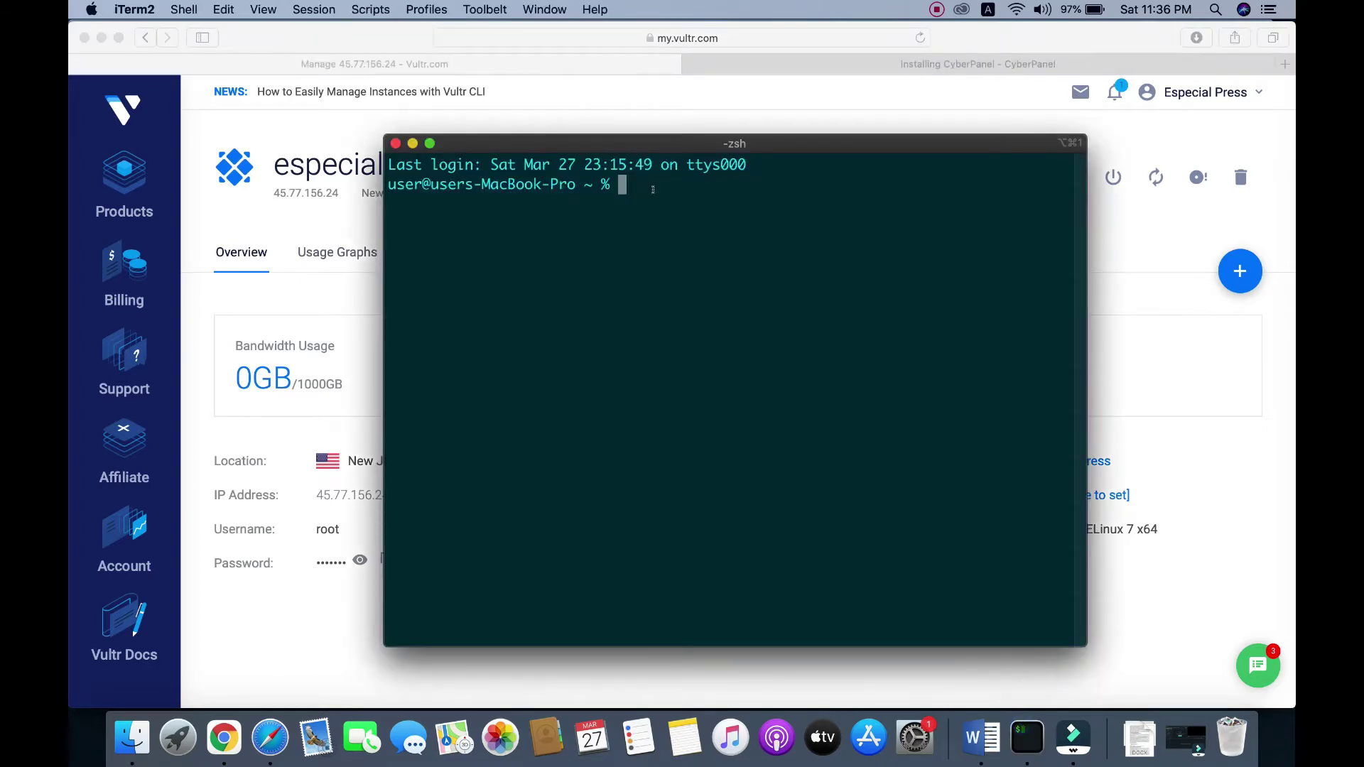
{"action": "type", "text": "ssh root@"}
{"action": "key", "text": "super+v"}
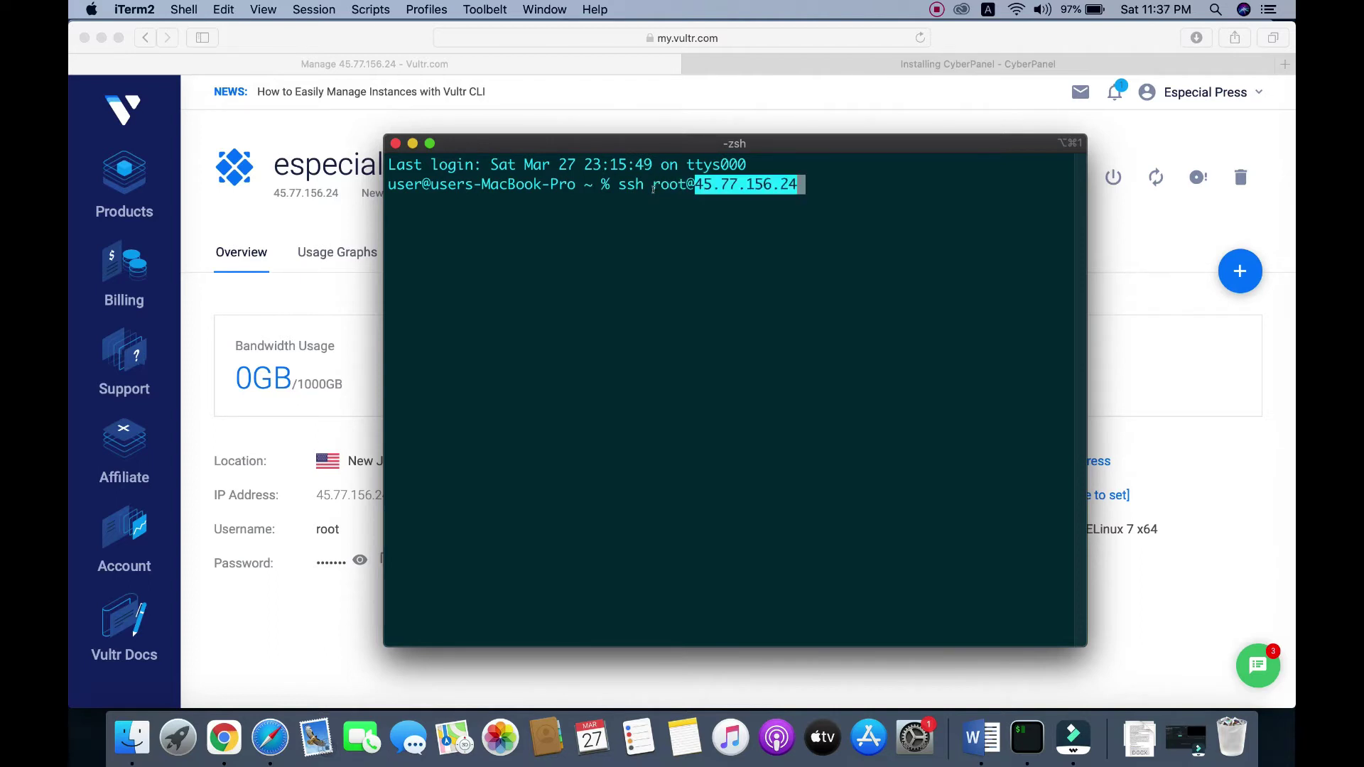
{"action": "key", "text": "Return"}
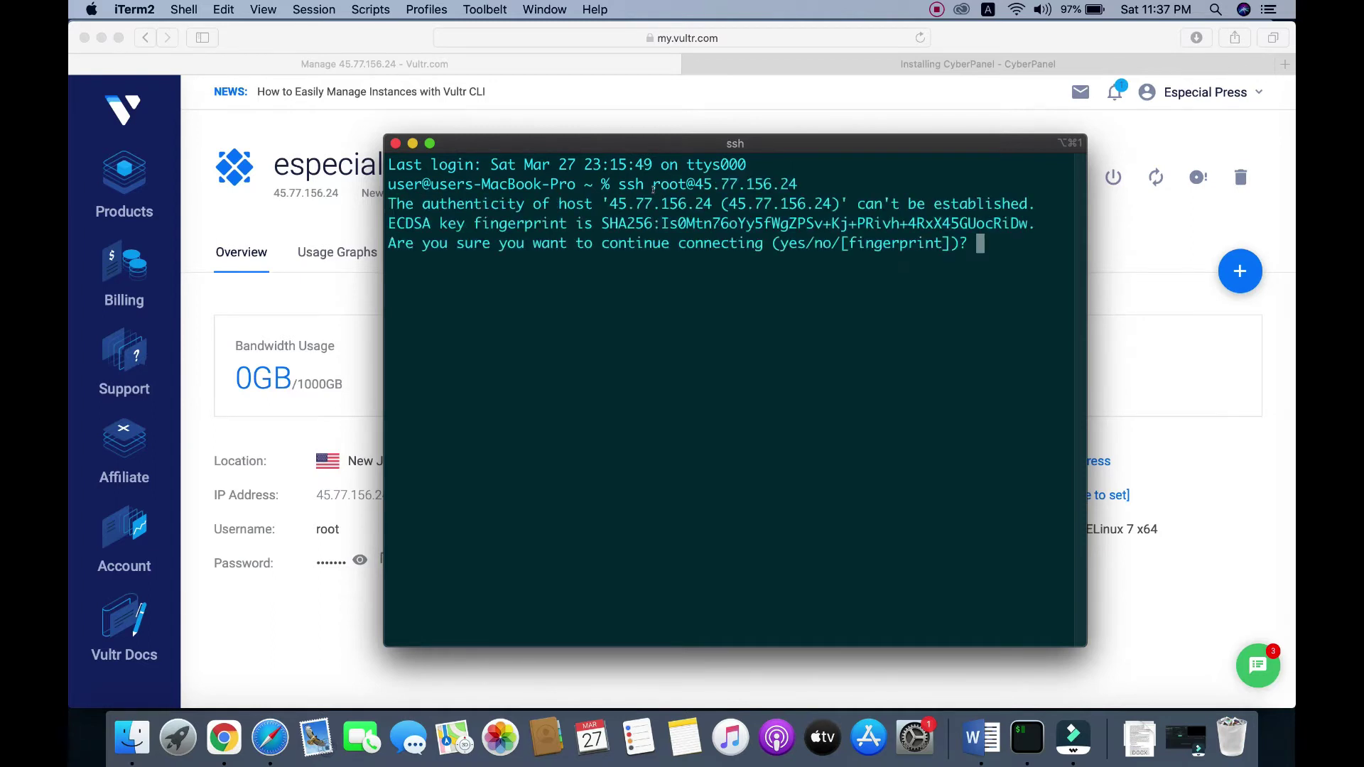
{"action": "type", "text": "yes"}
{"action": "key", "text": "Return"}
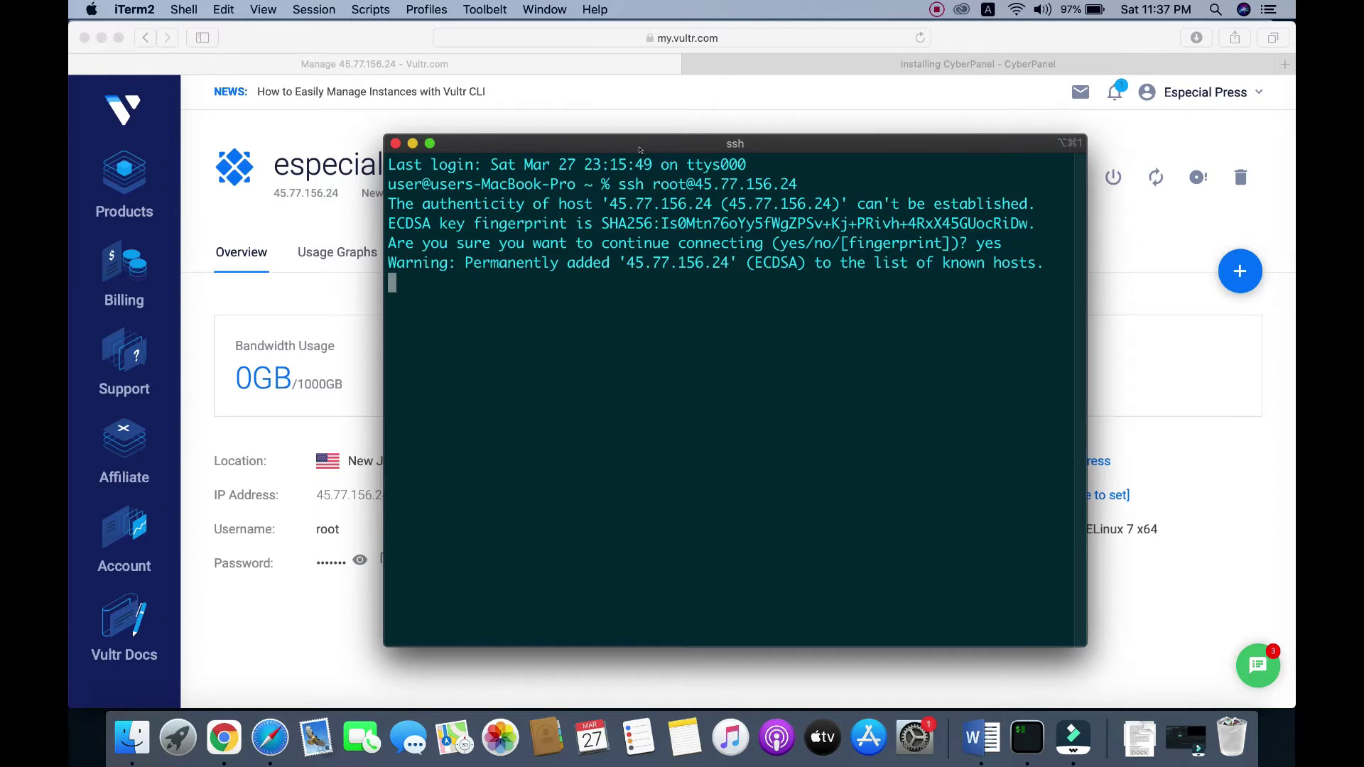
{"action": "left_click_drag", "start_coordinate": [639, 147], "coordinate": [621, 143]}
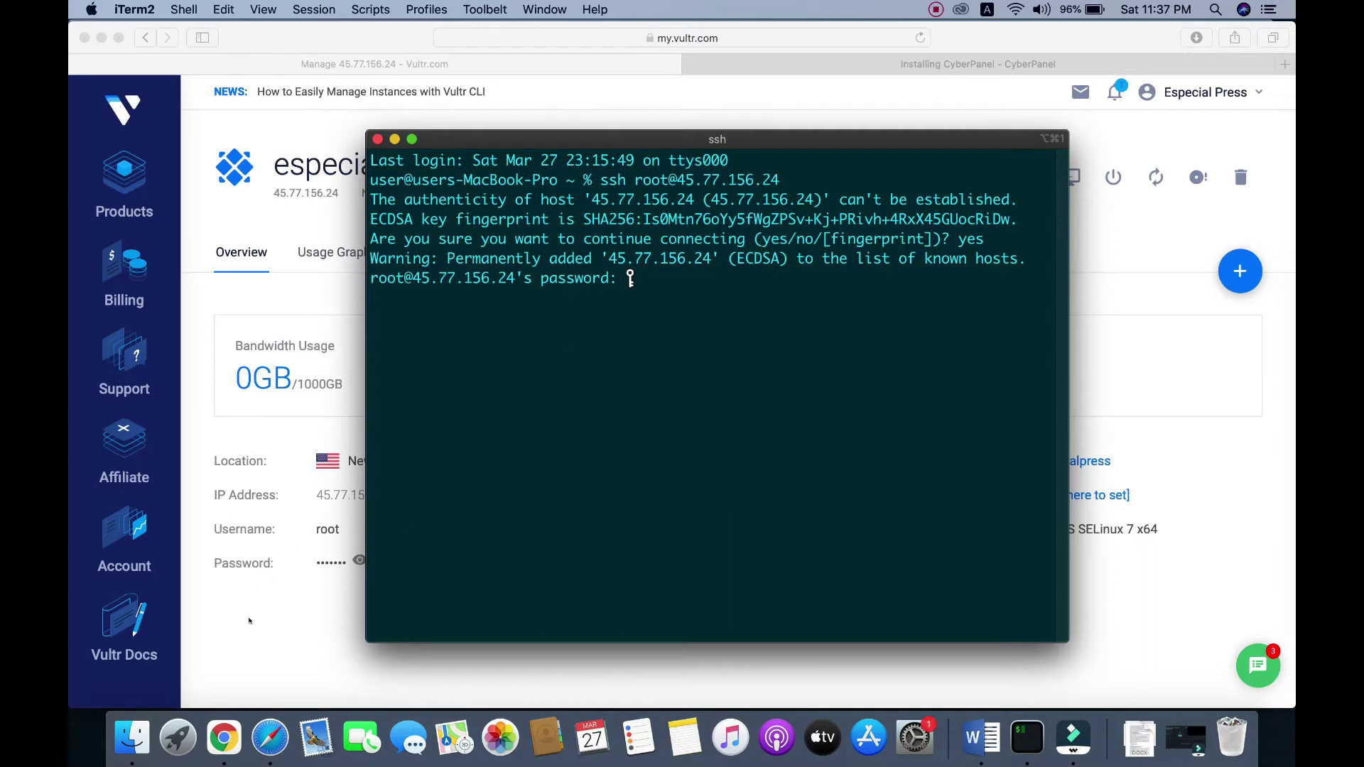
Copy the root password from the Vultr page and paste it into iTerm2 to log in
{"action": "left_click", "coordinate": [263, 617]}
{"action": "left_click", "coordinate": [386, 560]}
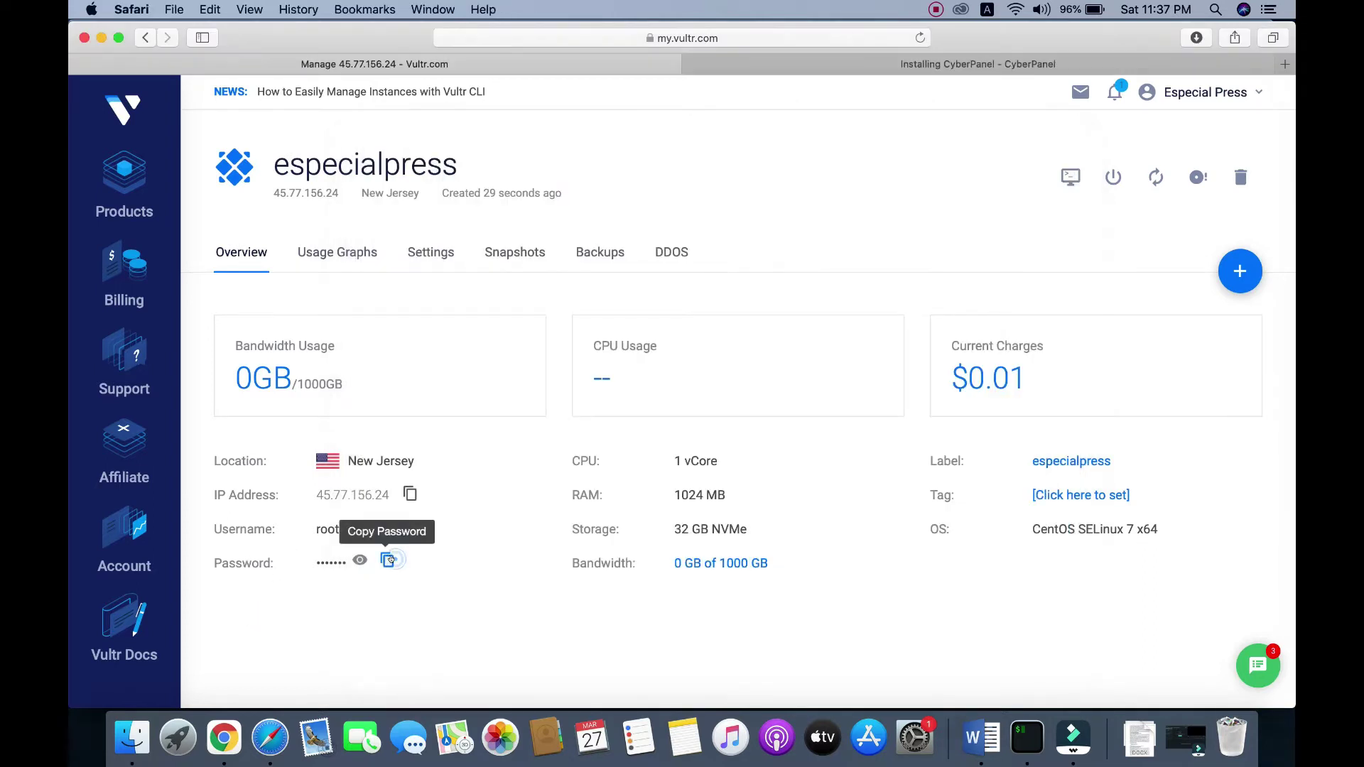
{"action": "left_click", "coordinate": [1020, 742]}
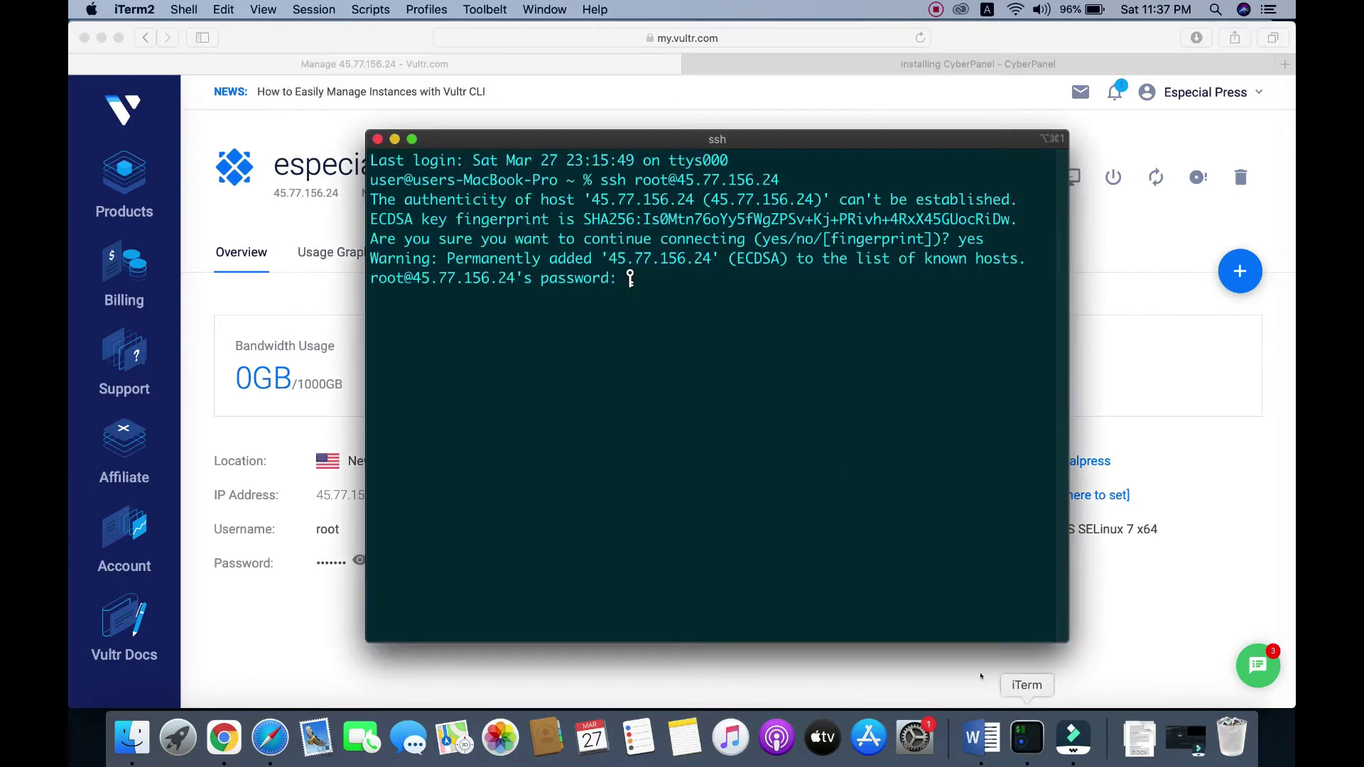
{"action": "right_click", "coordinate": [652, 285]}
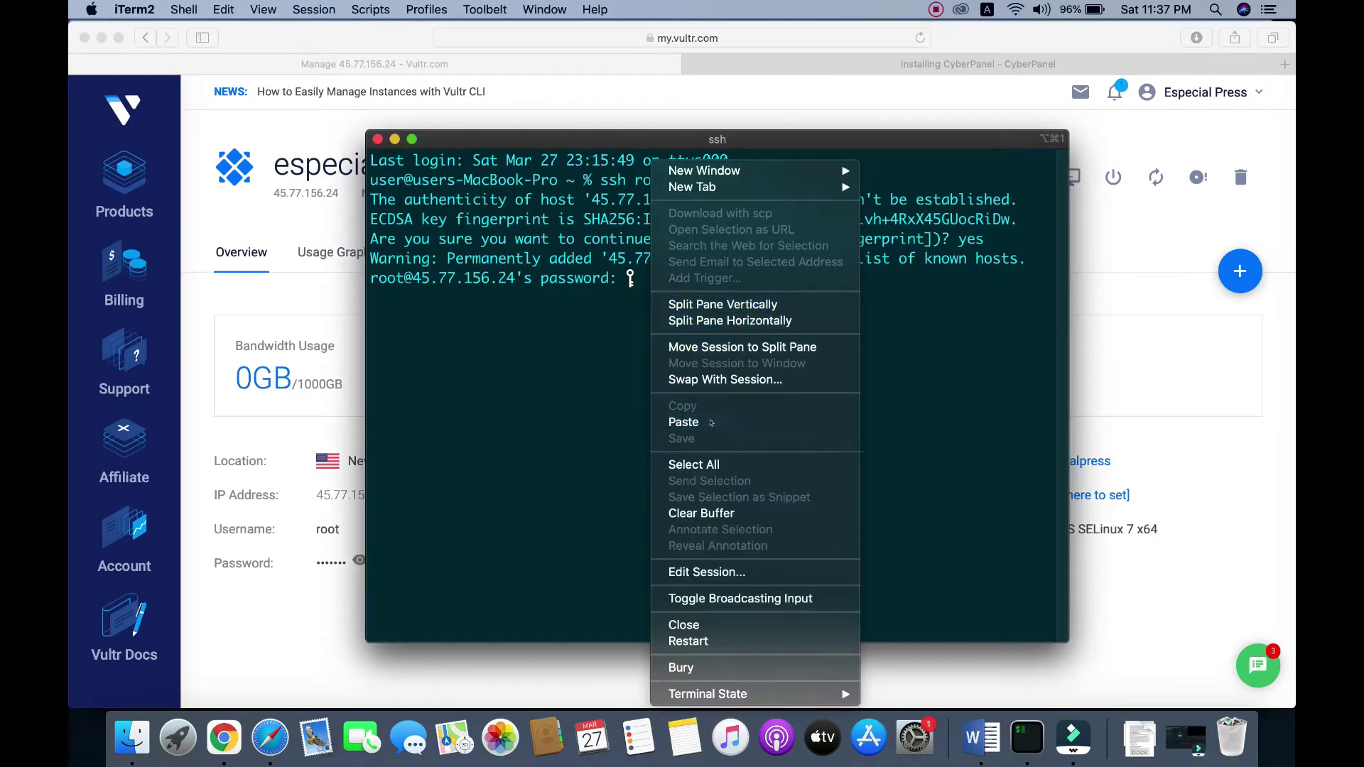
{"action": "left_click", "coordinate": [683, 423]}
{"action": "key", "text": "Return"}
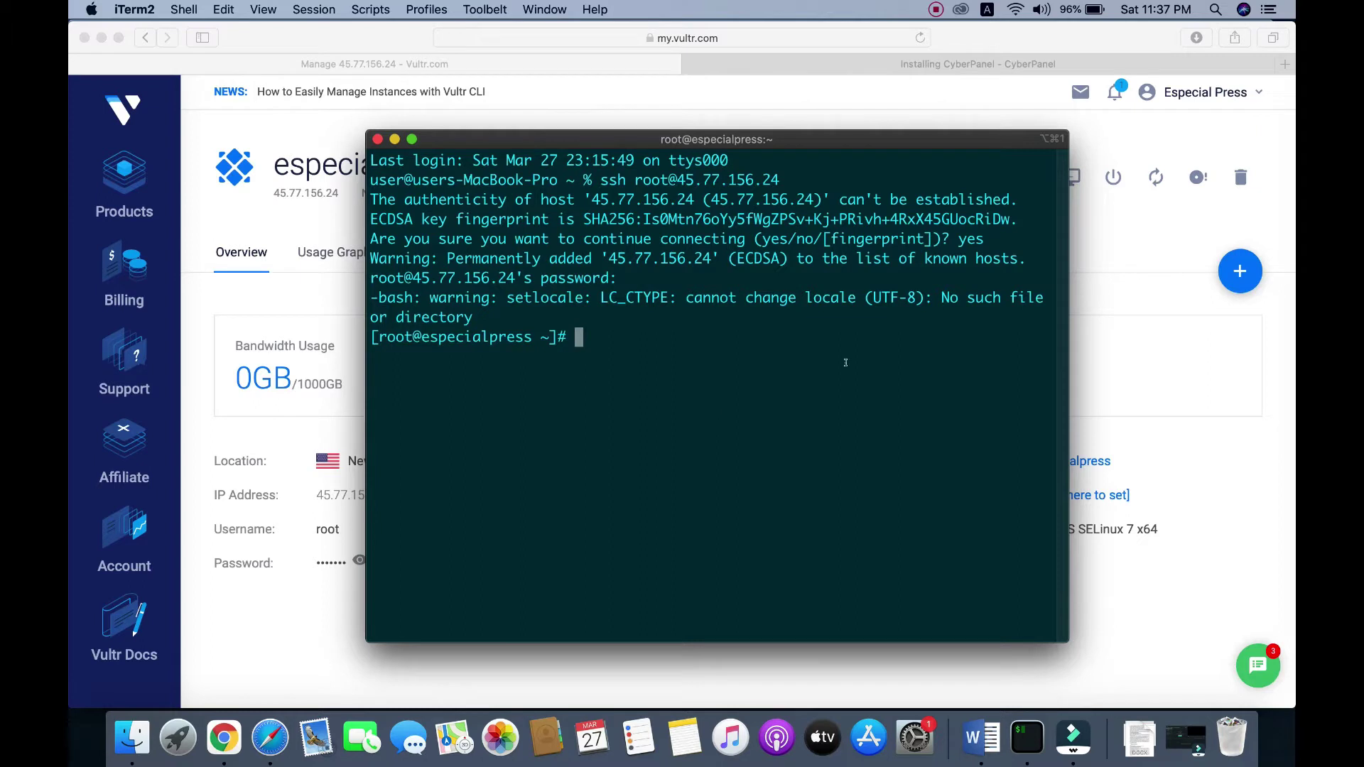
{"action": "left_click_drag", "start_coordinate": [604, 140], "coordinate": [578, 136]}
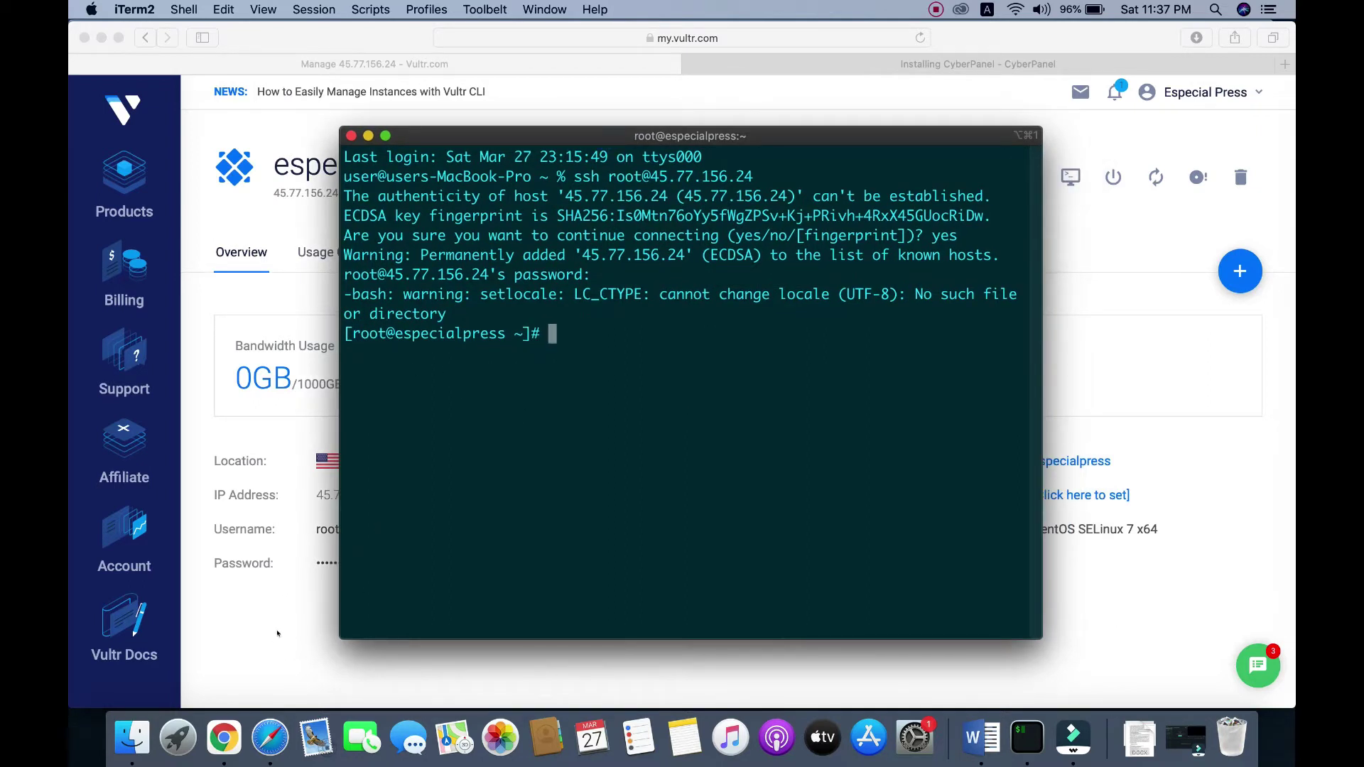
{"action": "left_click_drag", "start_coordinate": [783, 138], "coordinate": [799, 142]}
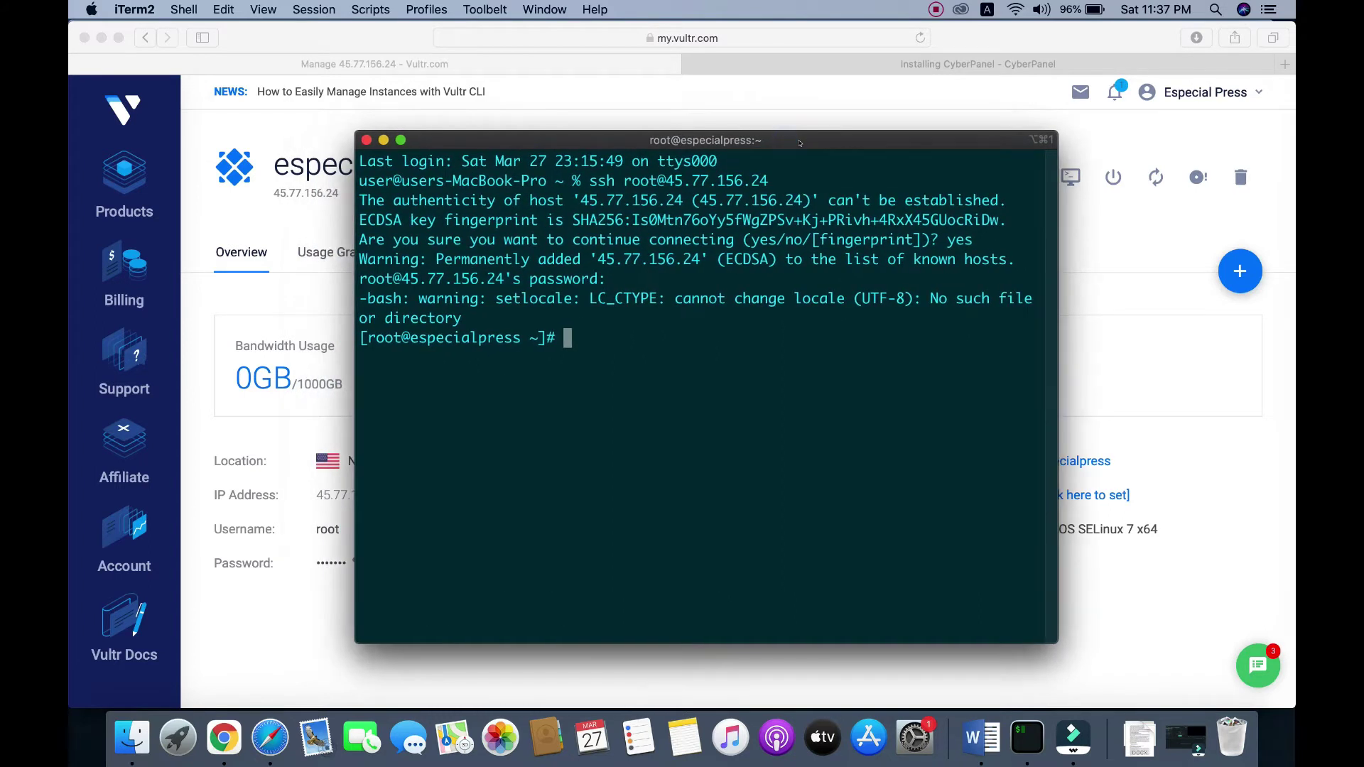
{"action": "left_click_drag", "start_coordinate": [800, 142], "coordinate": [772, 141]}
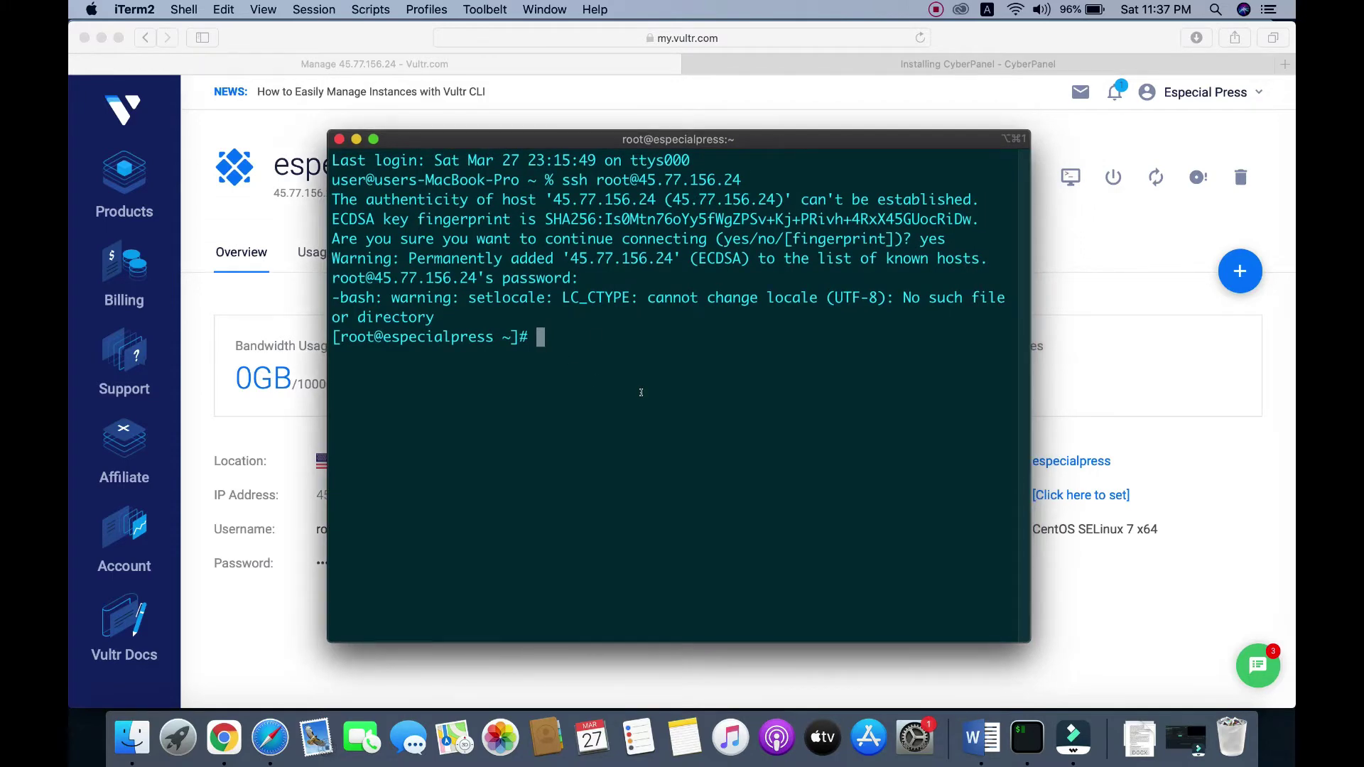
Run 'yum update' and confirm with 'y' until the kernel and package updates complete
{"action": "type", "text": "yum update"}
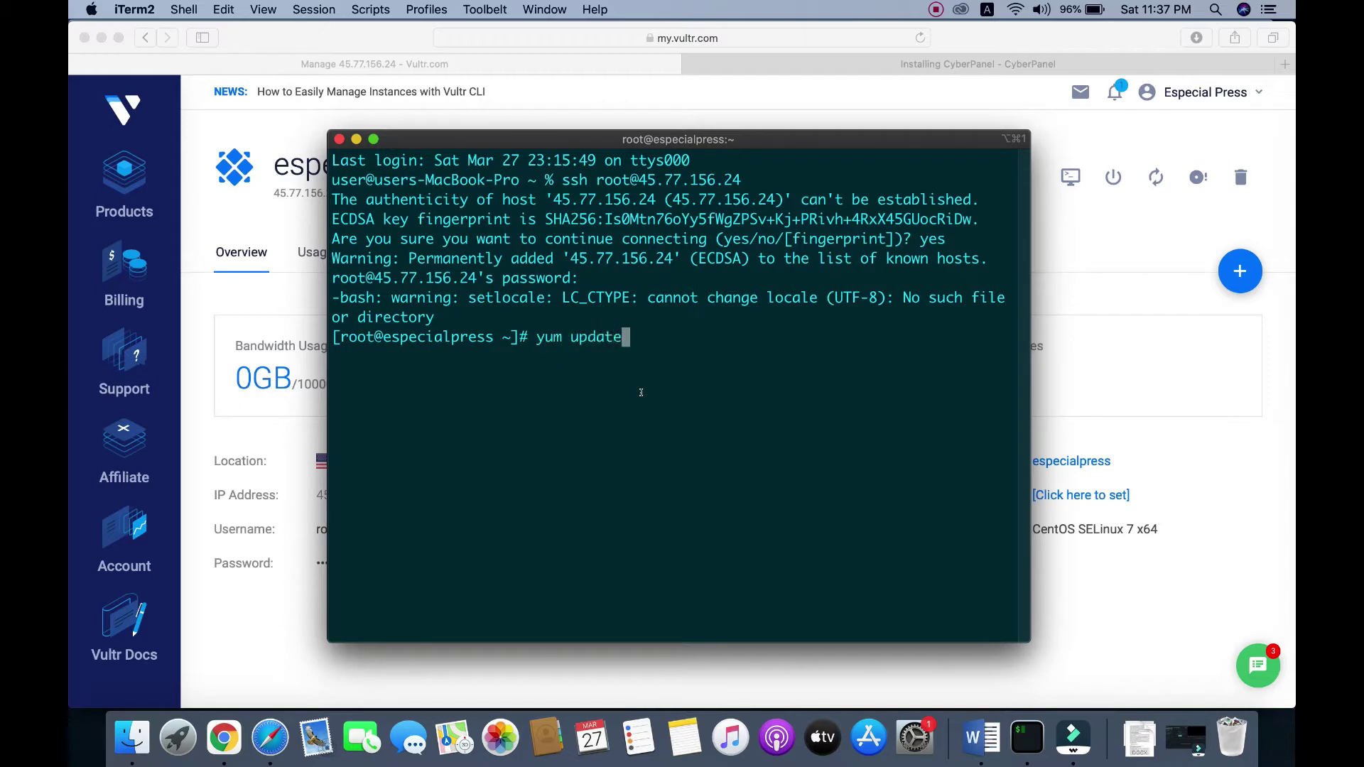
{"action": "key", "text": "Return"}
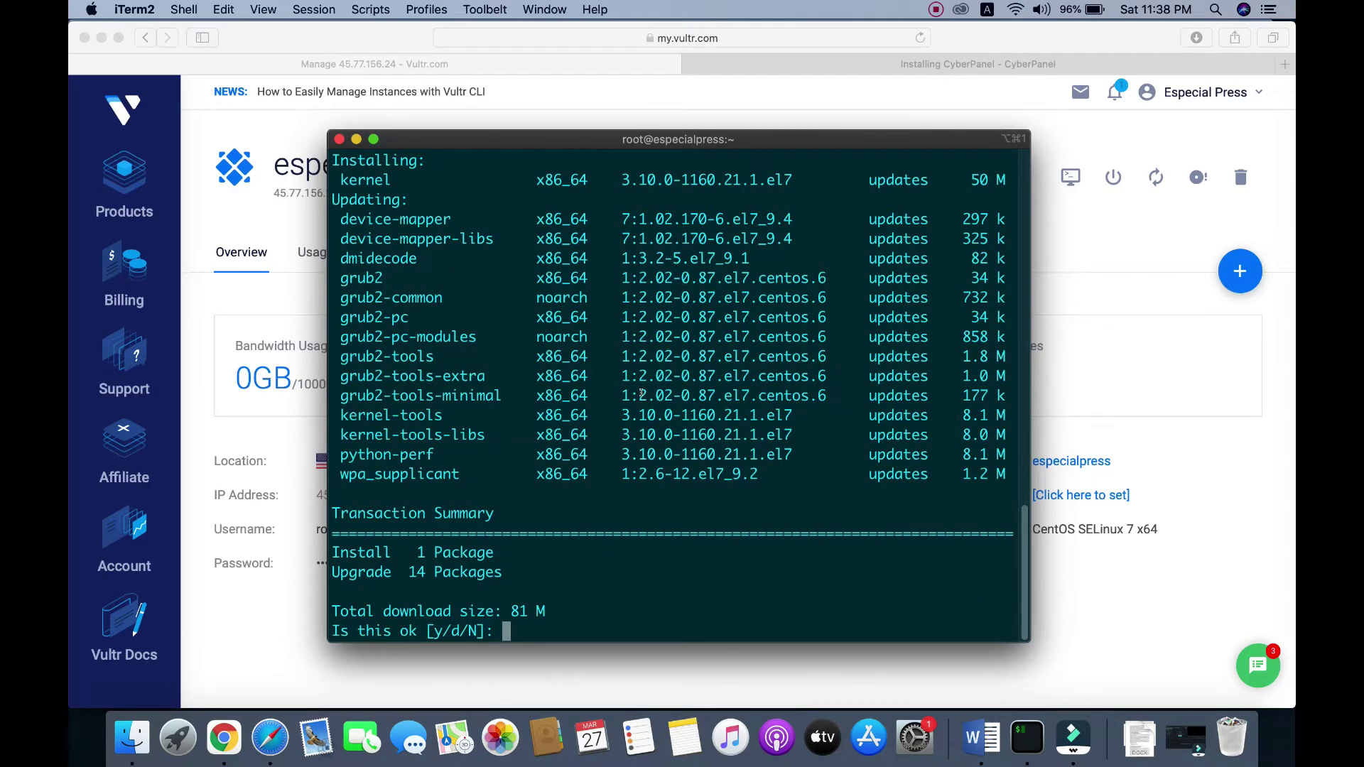
{"action": "type", "text": "y"}
{"action": "key", "text": "Return"}
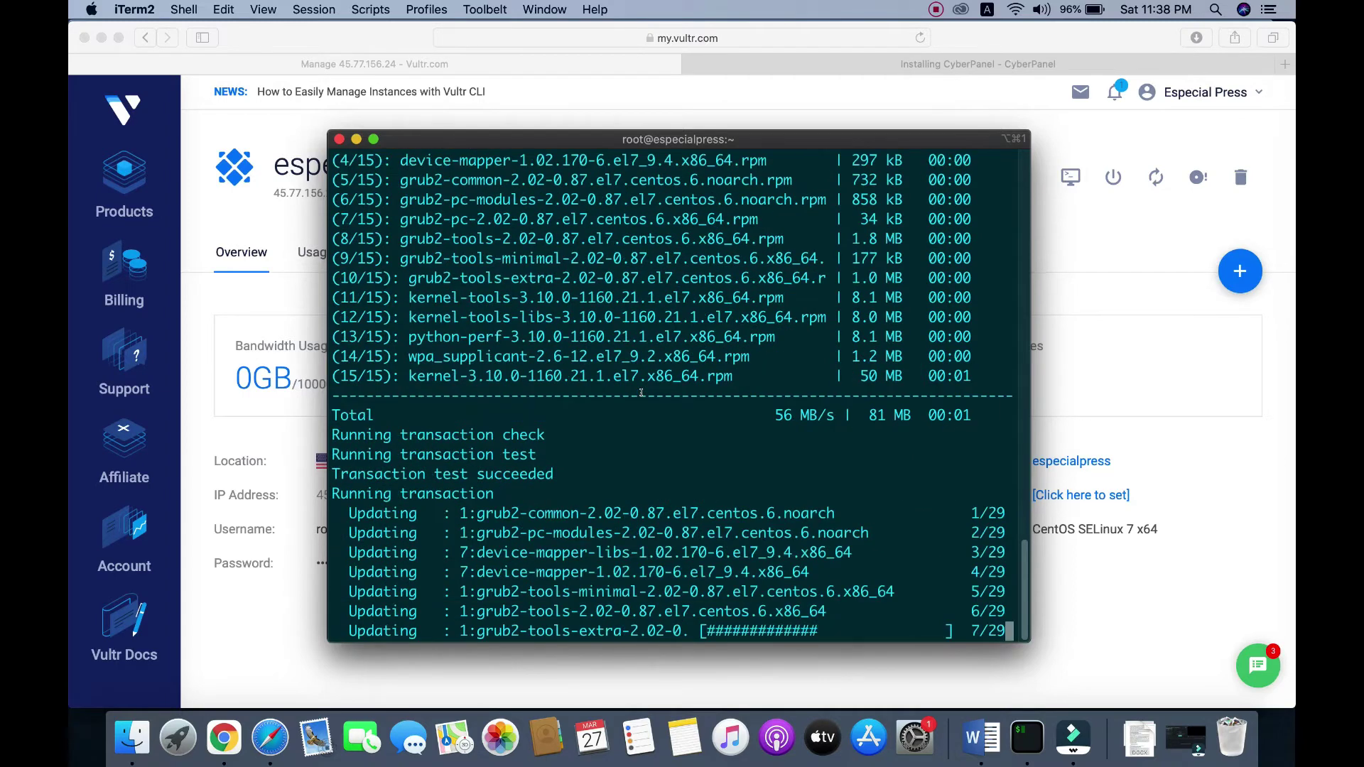
{"action": "left_click_drag", "start_coordinate": [547, 143], "coordinate": [502, 135]}
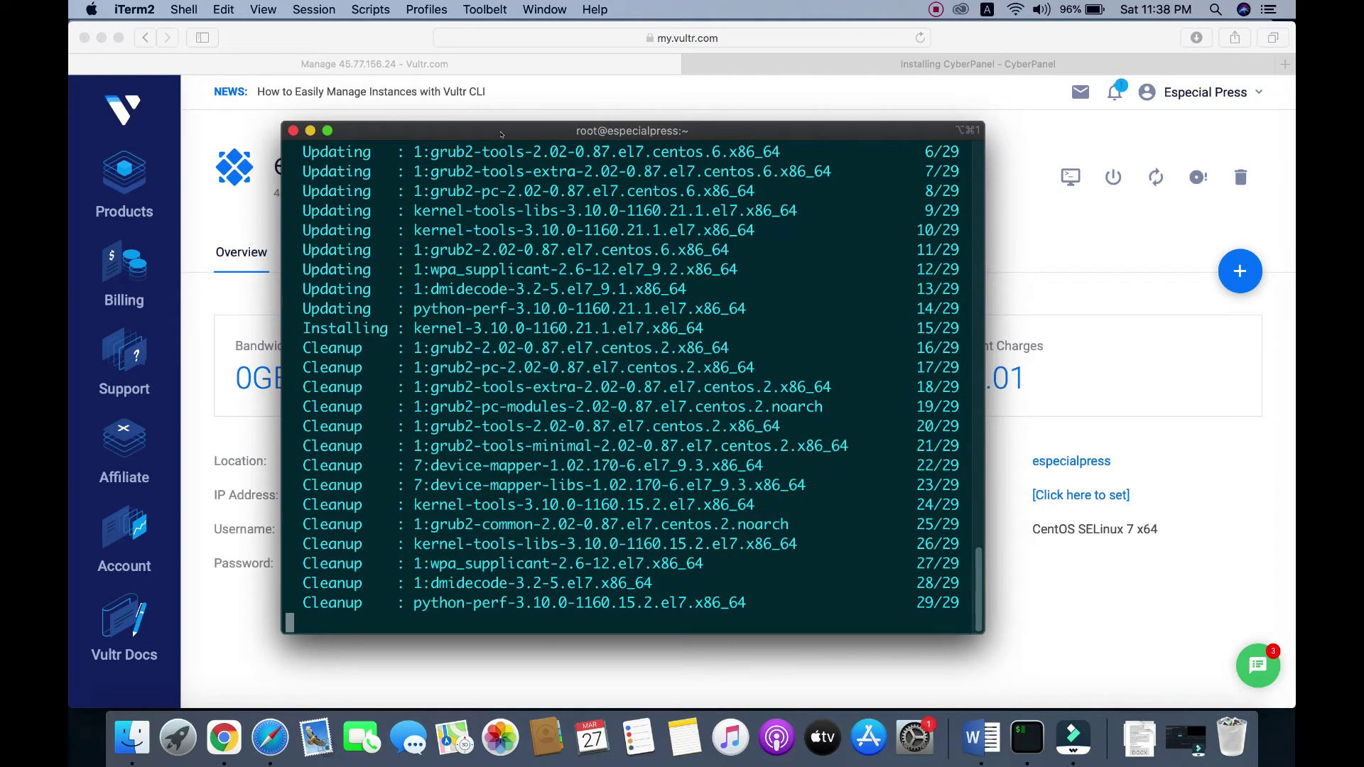
{"action": "left_click_drag", "start_coordinate": [502, 135], "coordinate": [490, 130]}
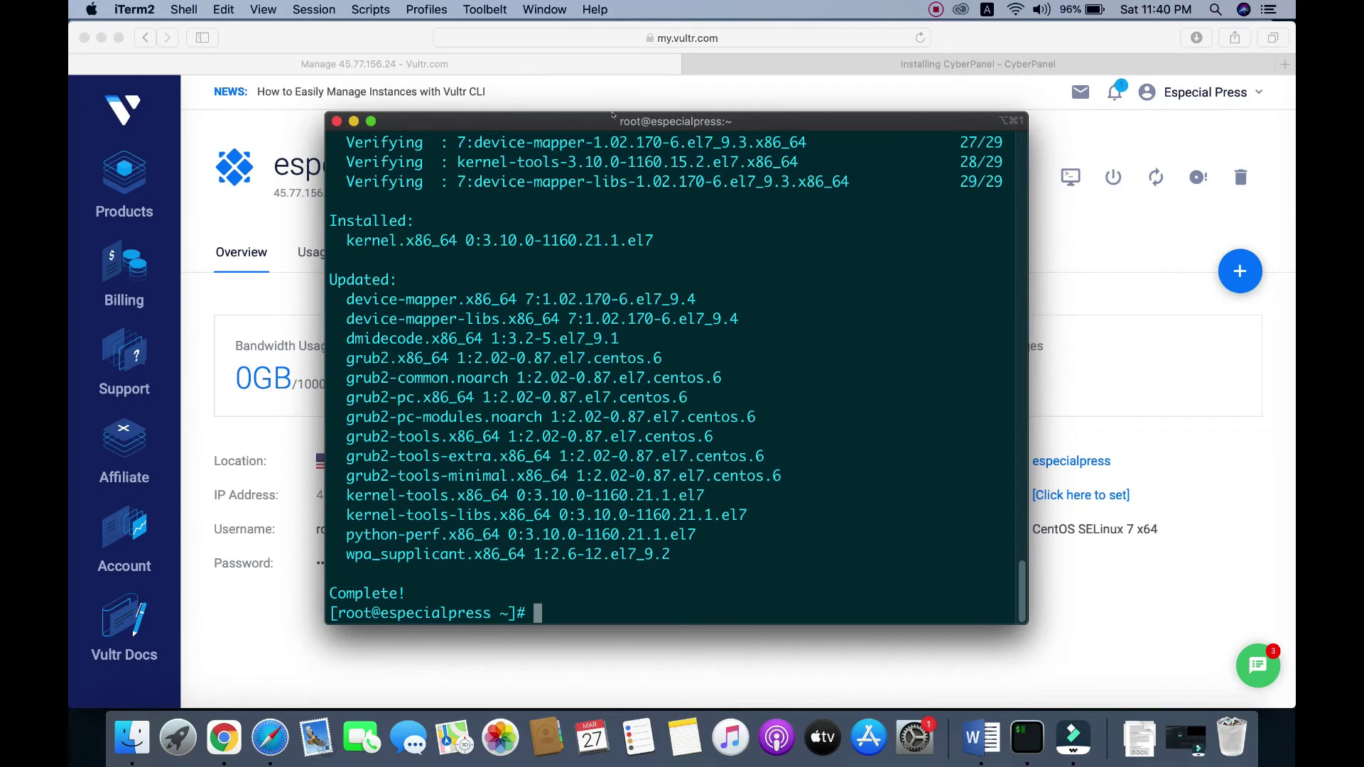
{"action": "left_click_drag", "start_coordinate": [579, 122], "coordinate": [576, 115]}
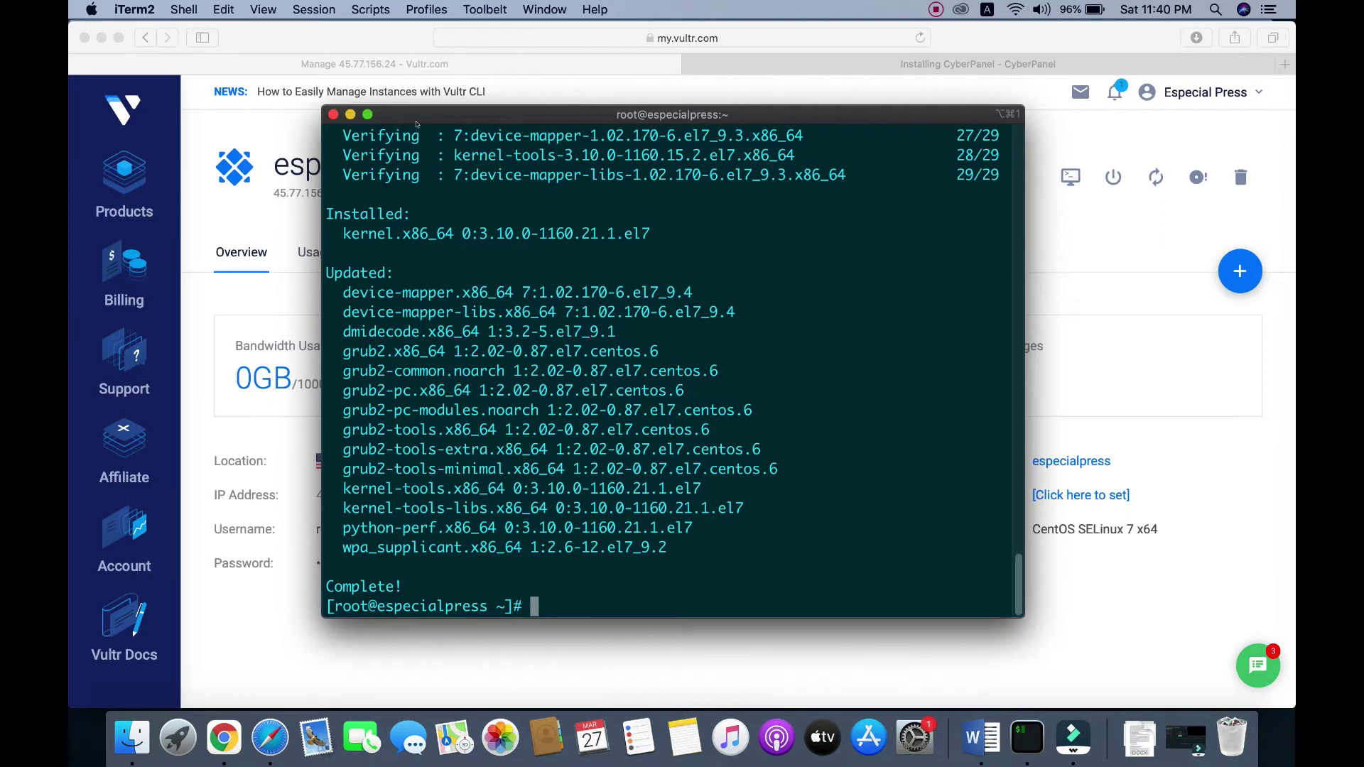
Copy the single-line install.sh command from Safari's Installing CyberPanel! section
{"action": "left_click", "coordinate": [350, 114]}
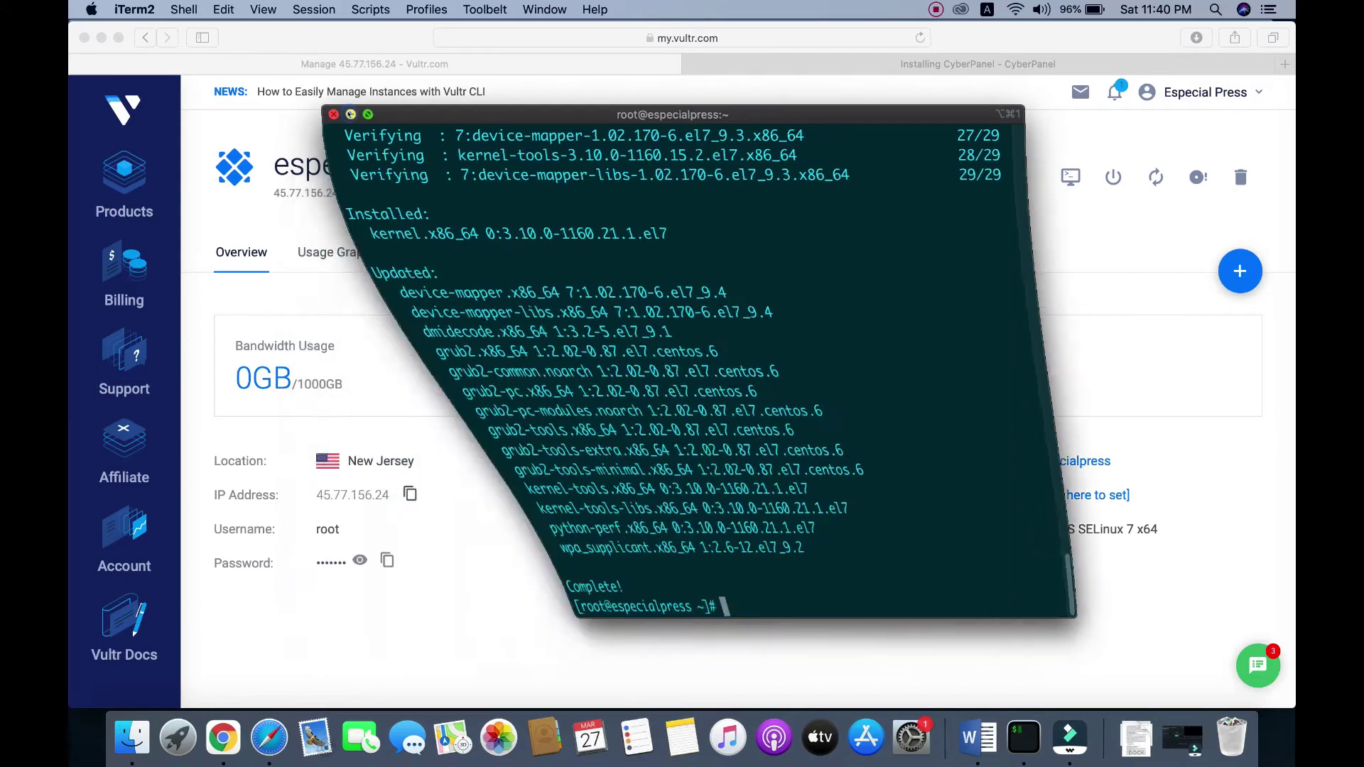
{"action": "key", "text": "ctrl+Tab"}
{"action": "scroll", "coordinate": [765, 337], "scroll_direction": "down", "scroll_amount": 15}
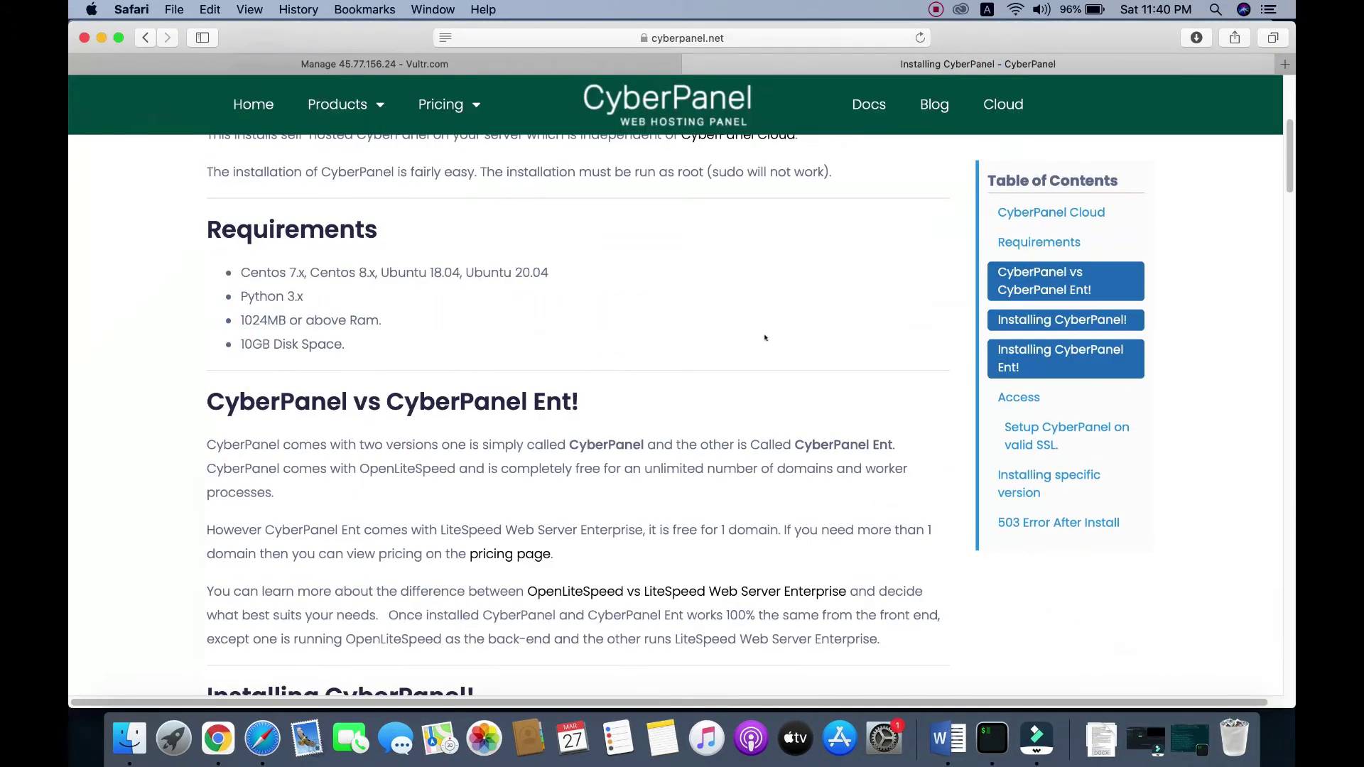
{"action": "scroll", "coordinate": [764, 339], "scroll_direction": "up", "scroll_amount": 5}
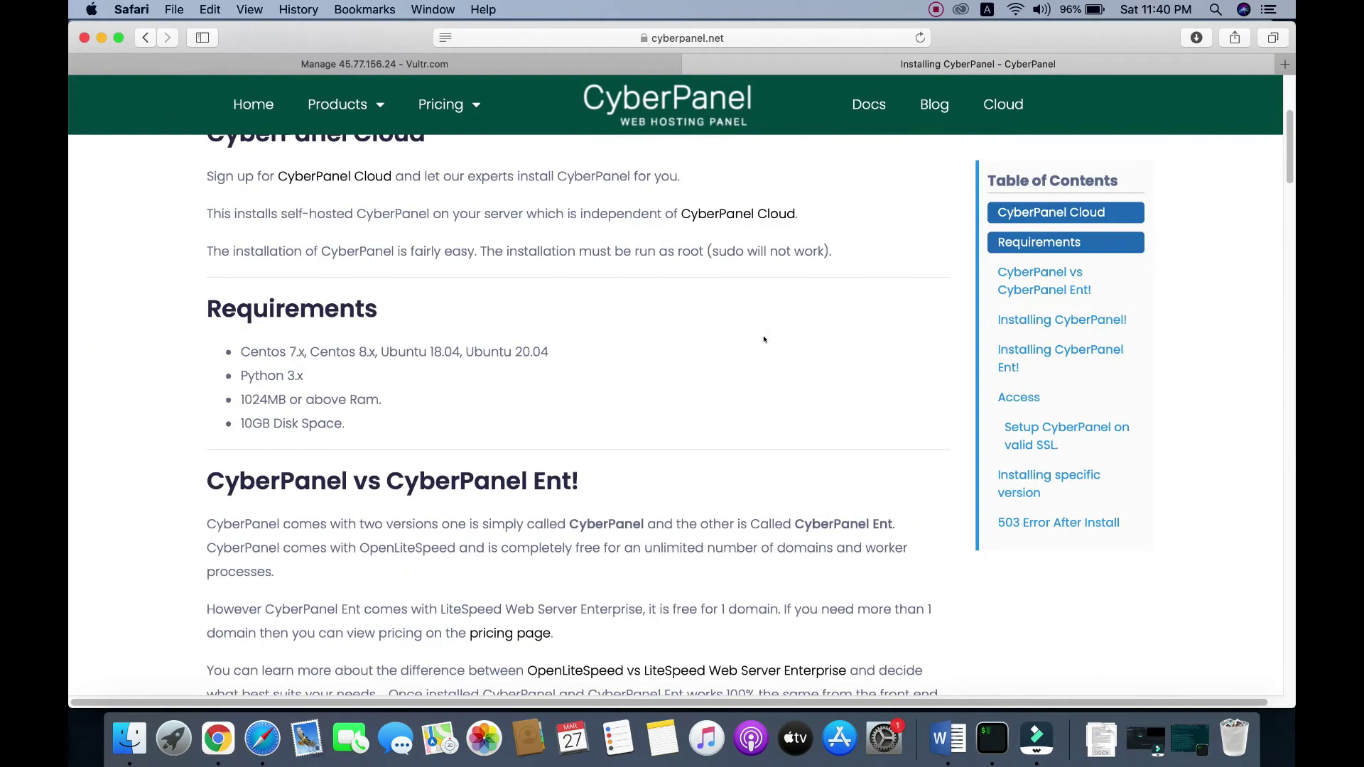
{"action": "scroll", "coordinate": [764, 338], "scroll_direction": "down", "scroll_amount": 1}
{"action": "scroll", "coordinate": [764, 339], "scroll_direction": "down", "scroll_amount": 8}
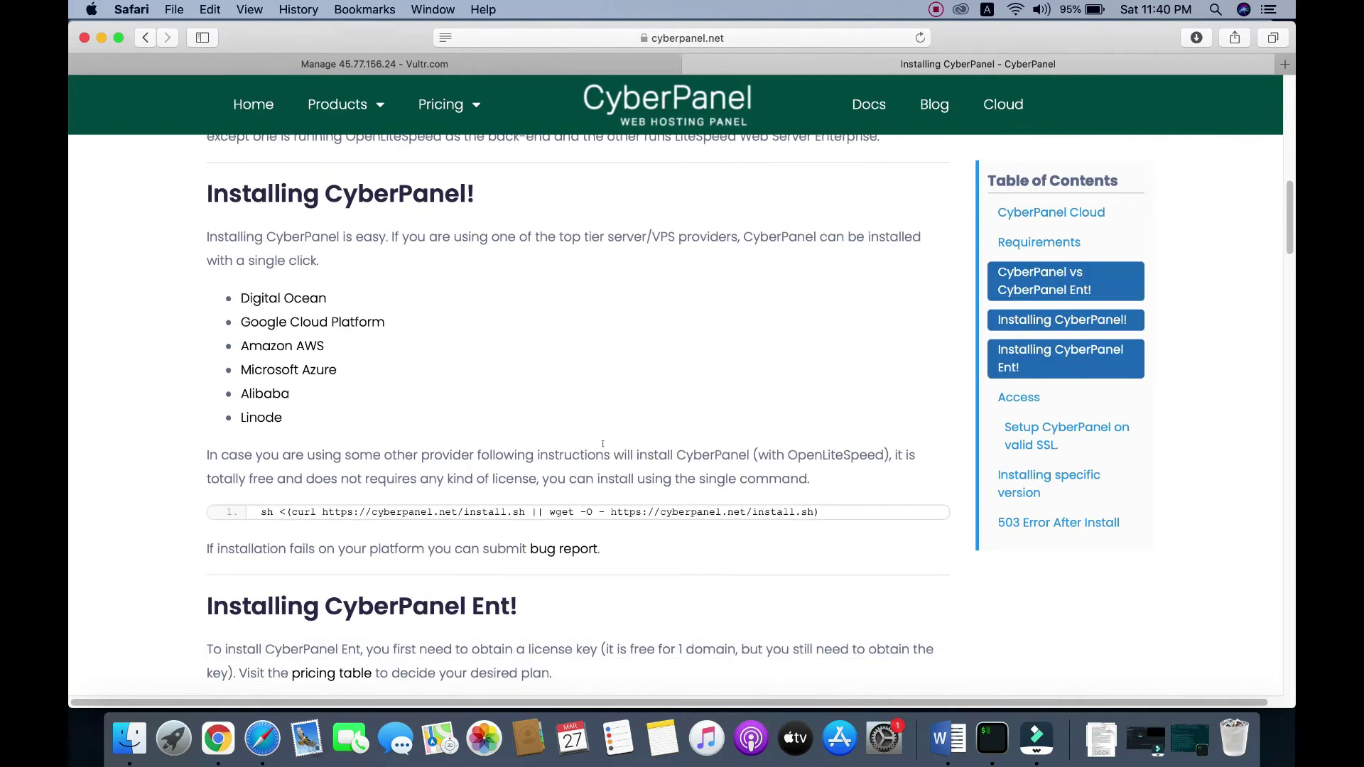
{"action": "scroll", "coordinate": [548, 307], "scroll_direction": "down", "scroll_amount": 1}
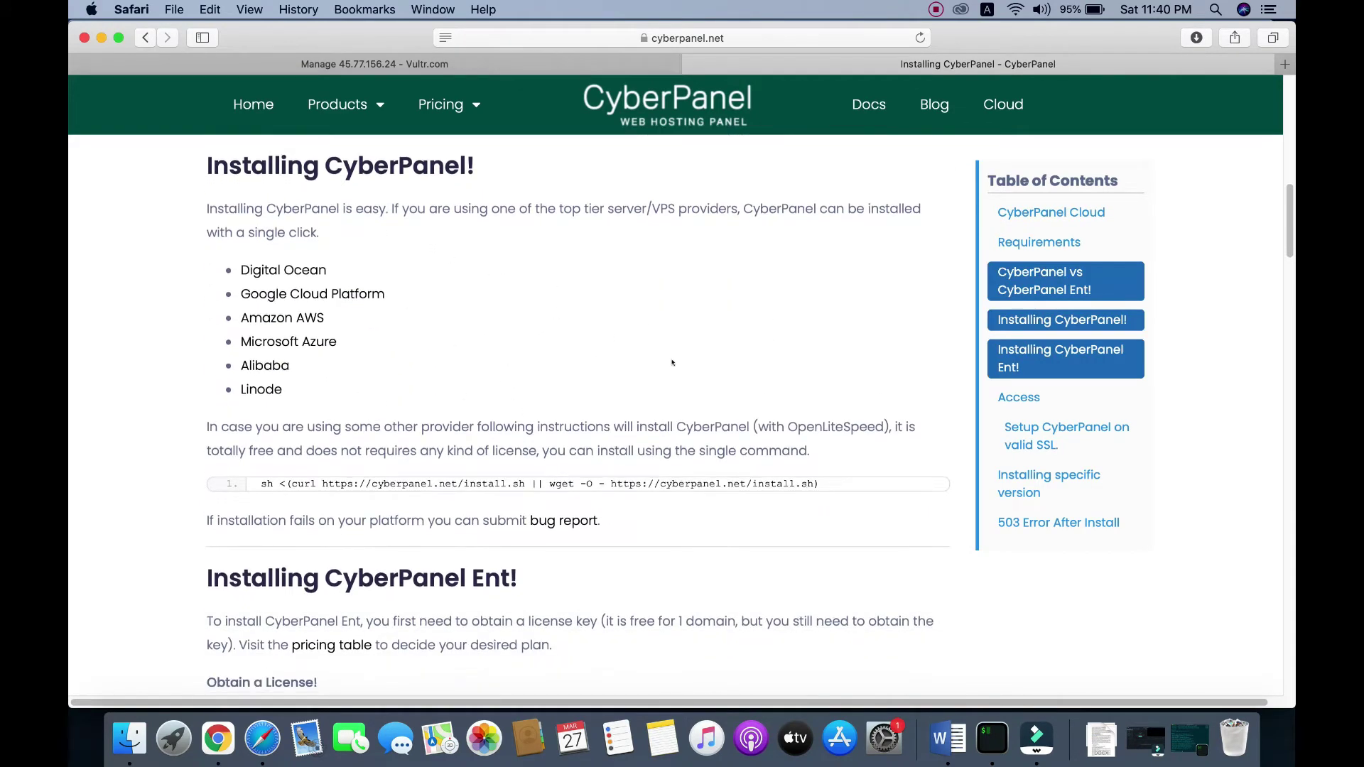
{"action": "scroll", "coordinate": [742, 378], "scroll_direction": "down", "scroll_amount": 1}
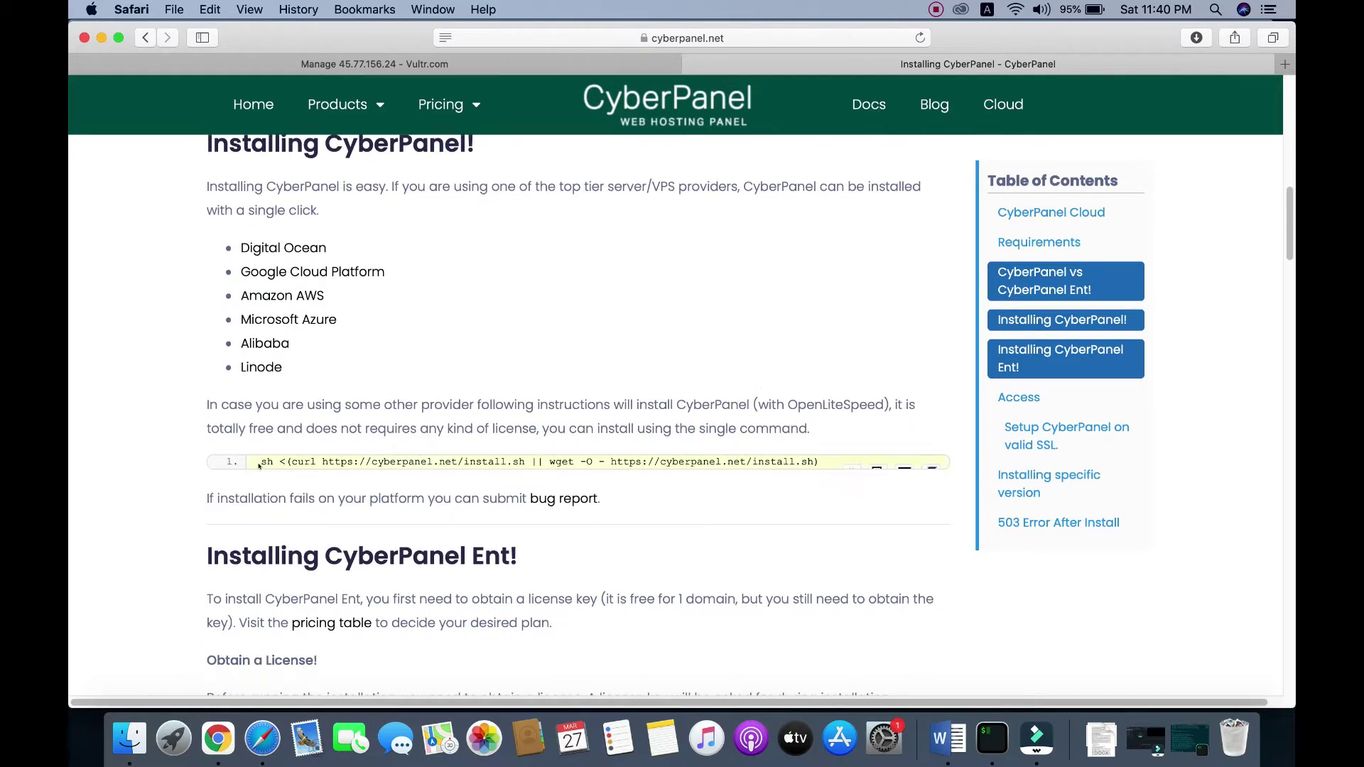
{"action": "left_click_drag", "start_coordinate": [255, 463], "coordinate": [815, 460]}
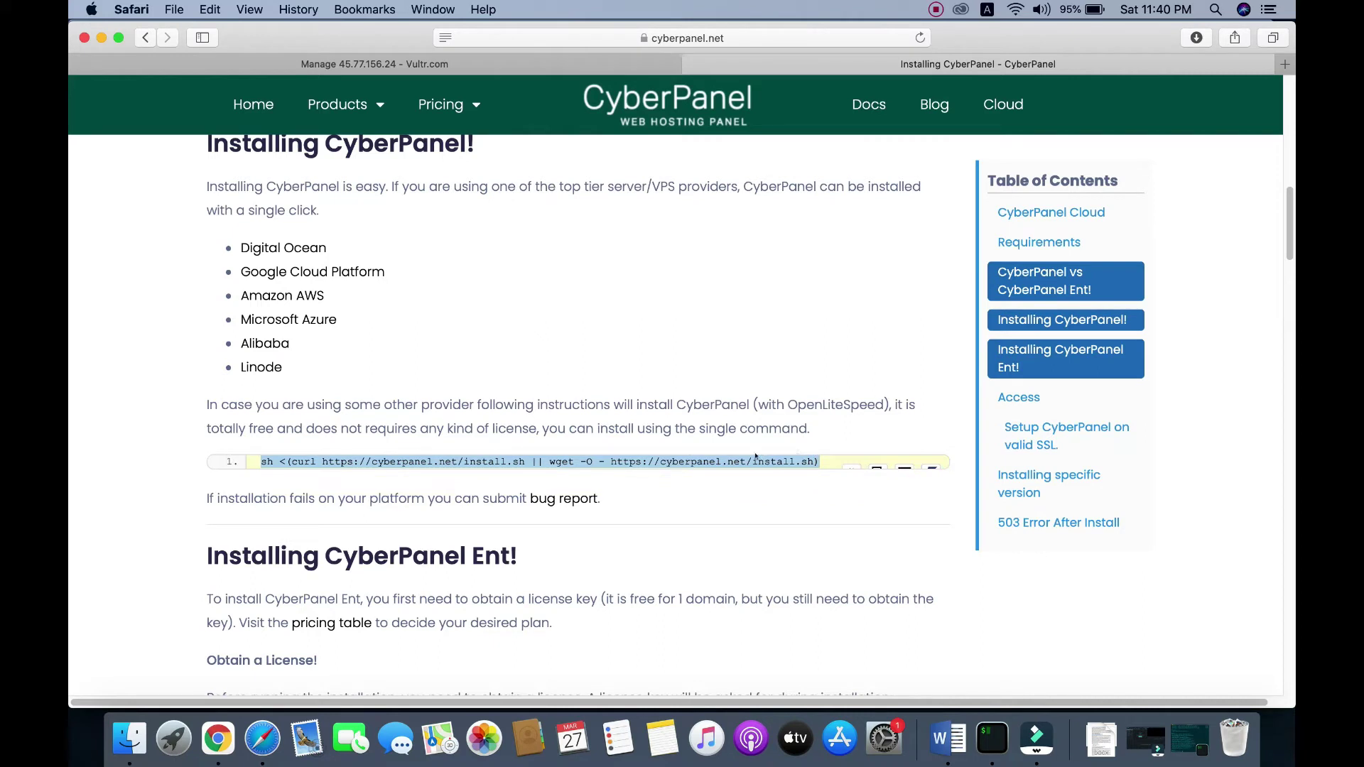
{"action": "right_click", "coordinate": [509, 461]}
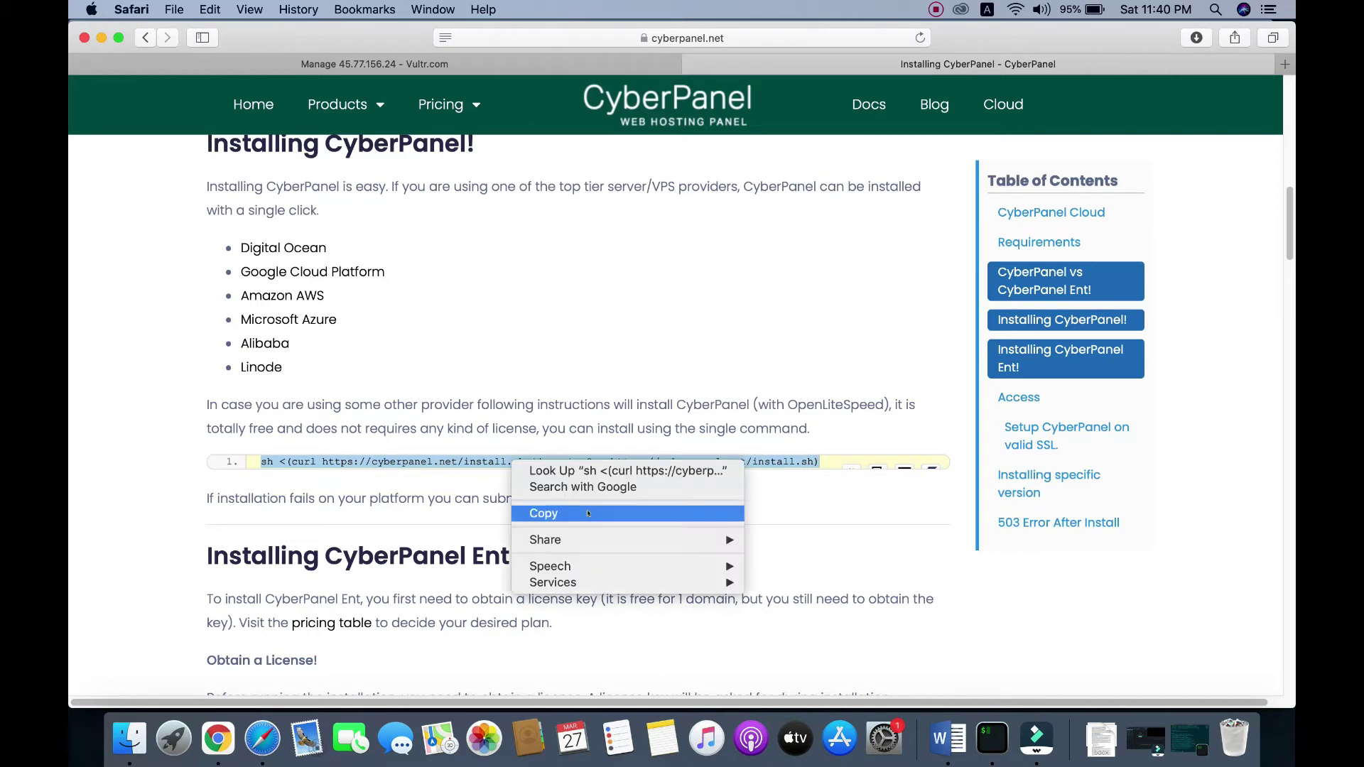
{"action": "left_click", "coordinate": [584, 510]}
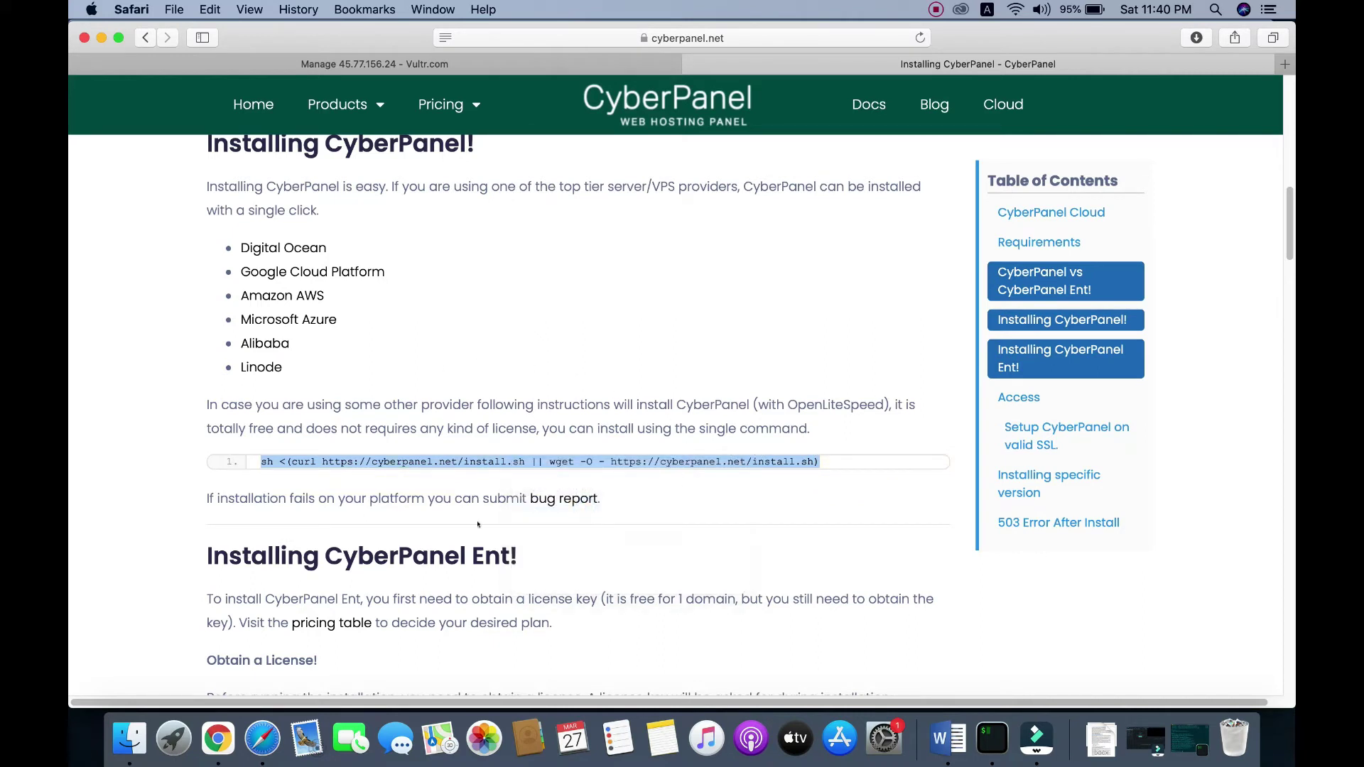
Paste the CyberPanel install command into the server terminal and run it
{"action": "left_click", "coordinate": [992, 739]}
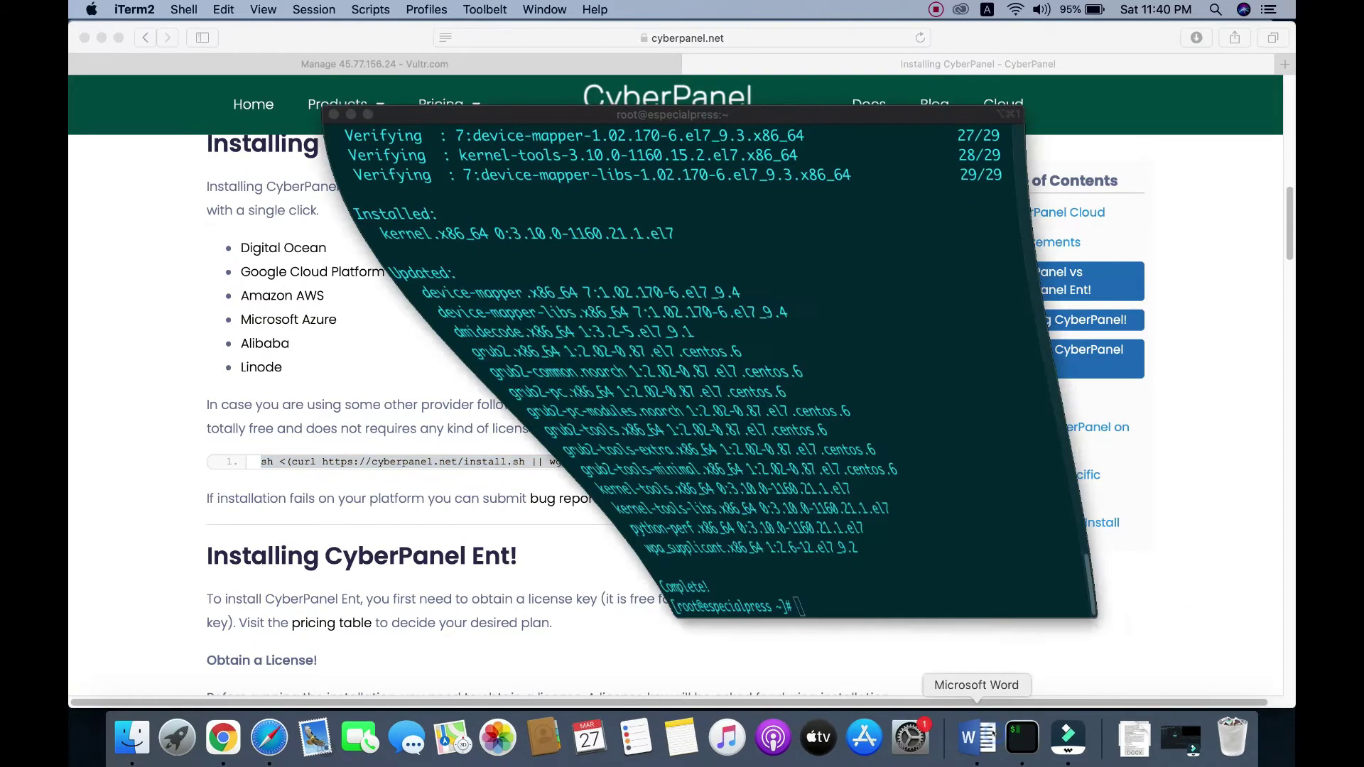
{"action": "right_click", "coordinate": [559, 603]}
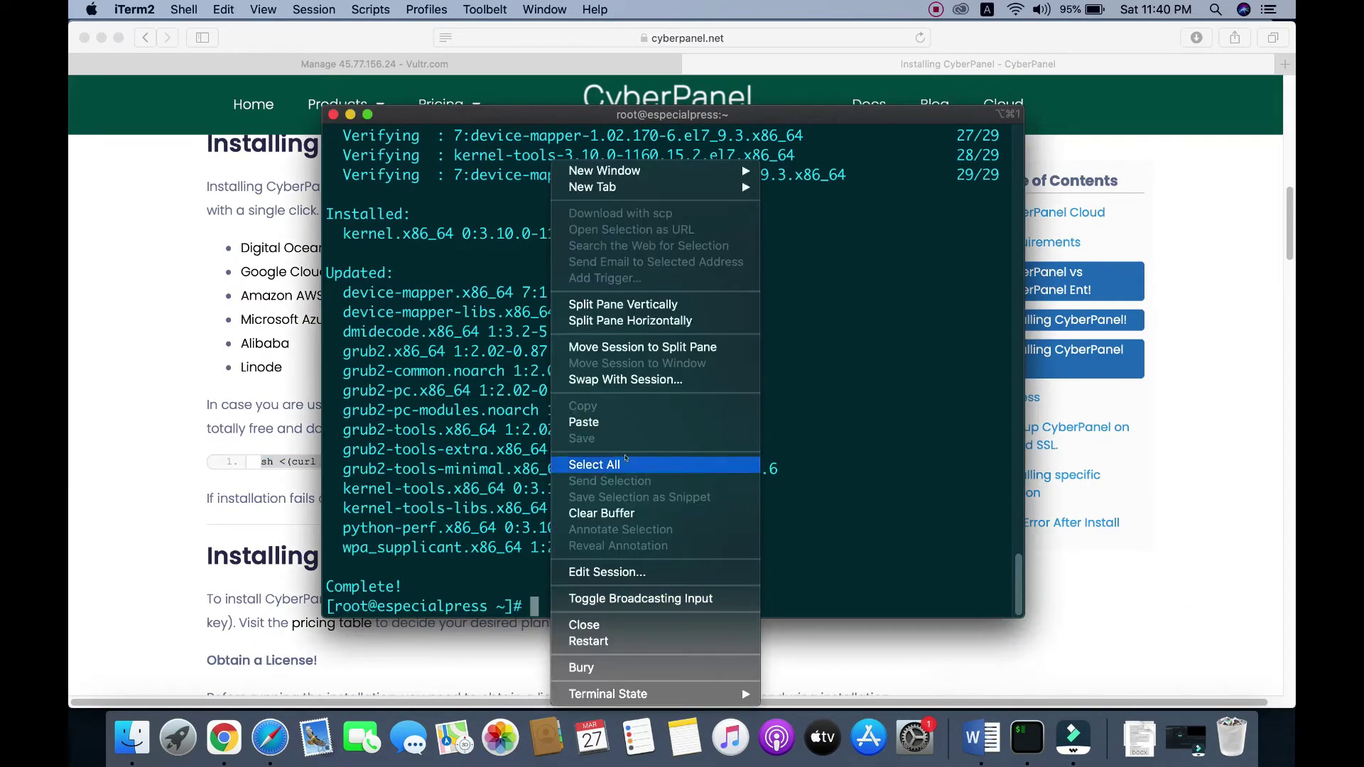
{"action": "left_click", "coordinate": [619, 424]}
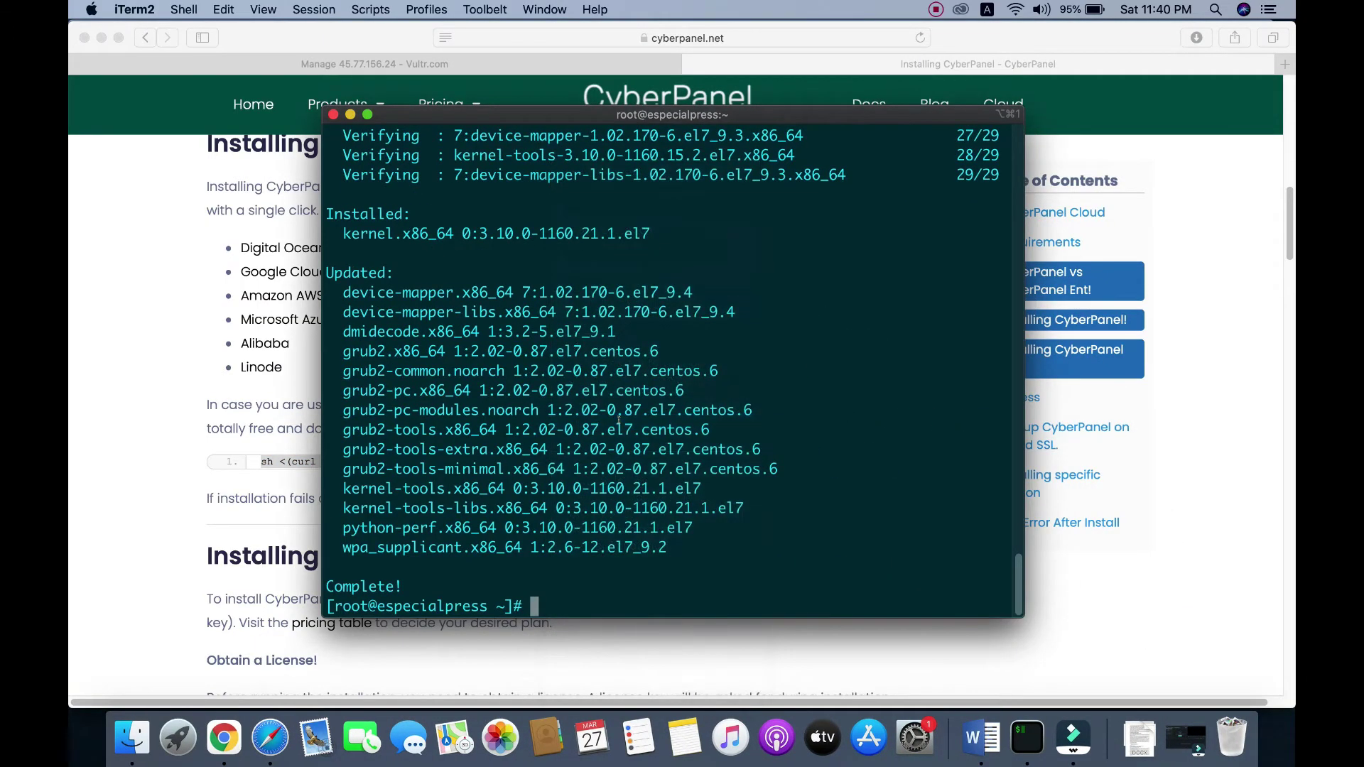
{"action": "key", "text": "Return"}
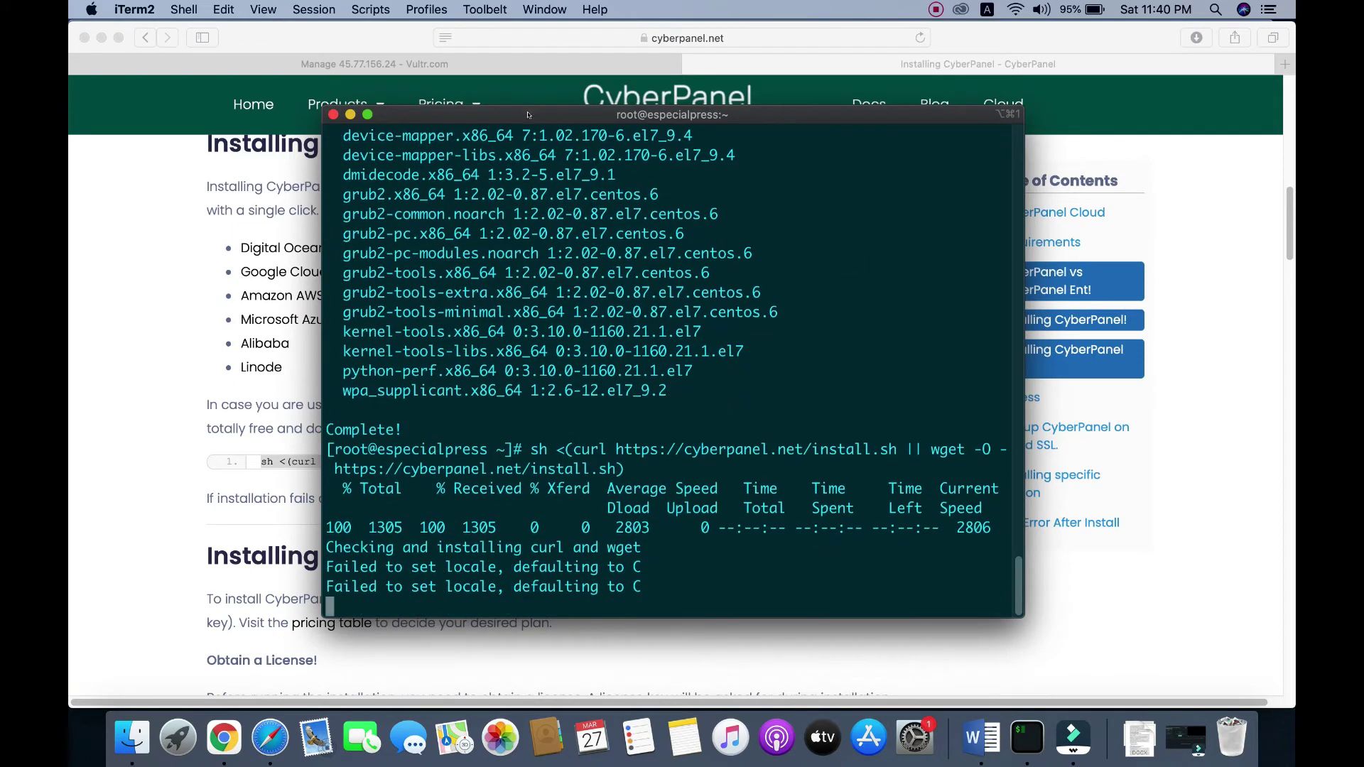
Choose option 1 at the CyberPanel installer menu to install CyberPanel
{"action": "left_click_drag", "start_coordinate": [527, 115], "coordinate": [516, 109]}
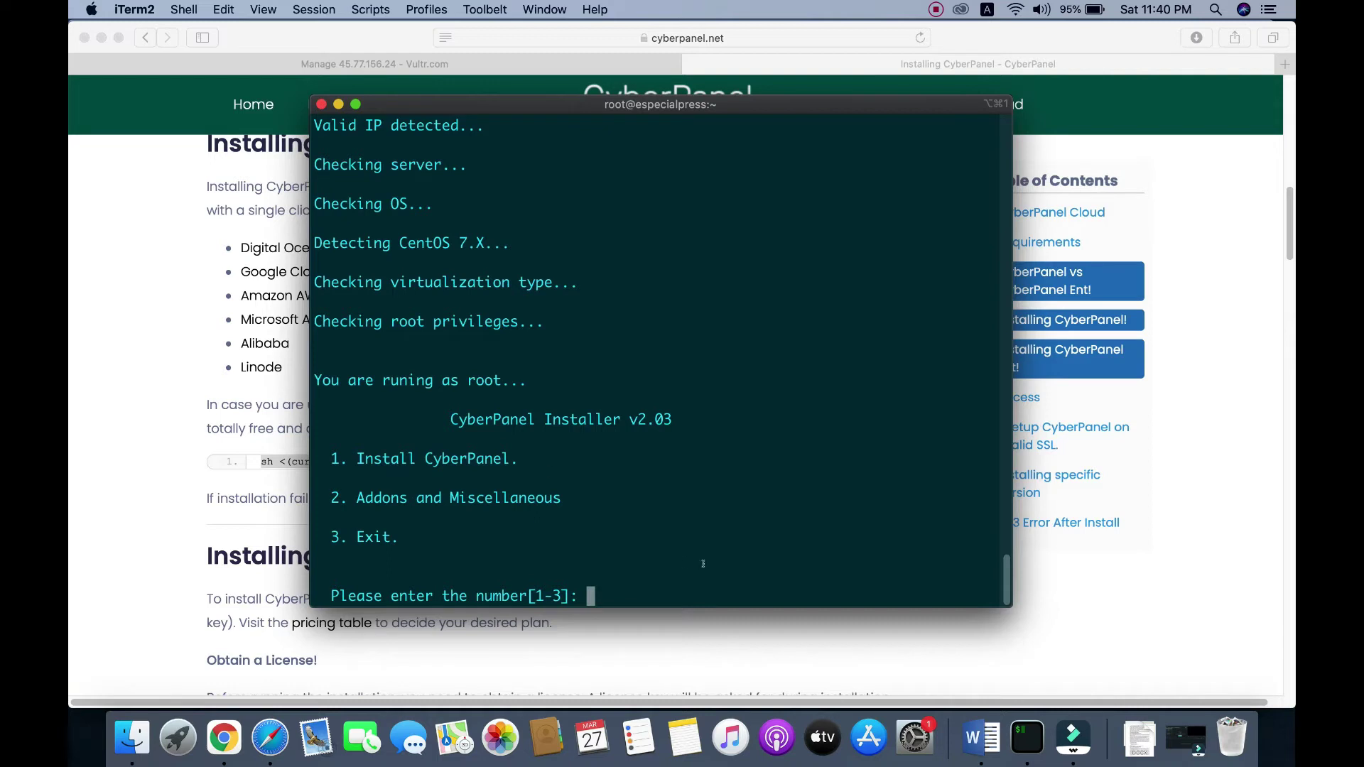
{"action": "type", "text": "1"}
{"action": "key", "text": "Return"}
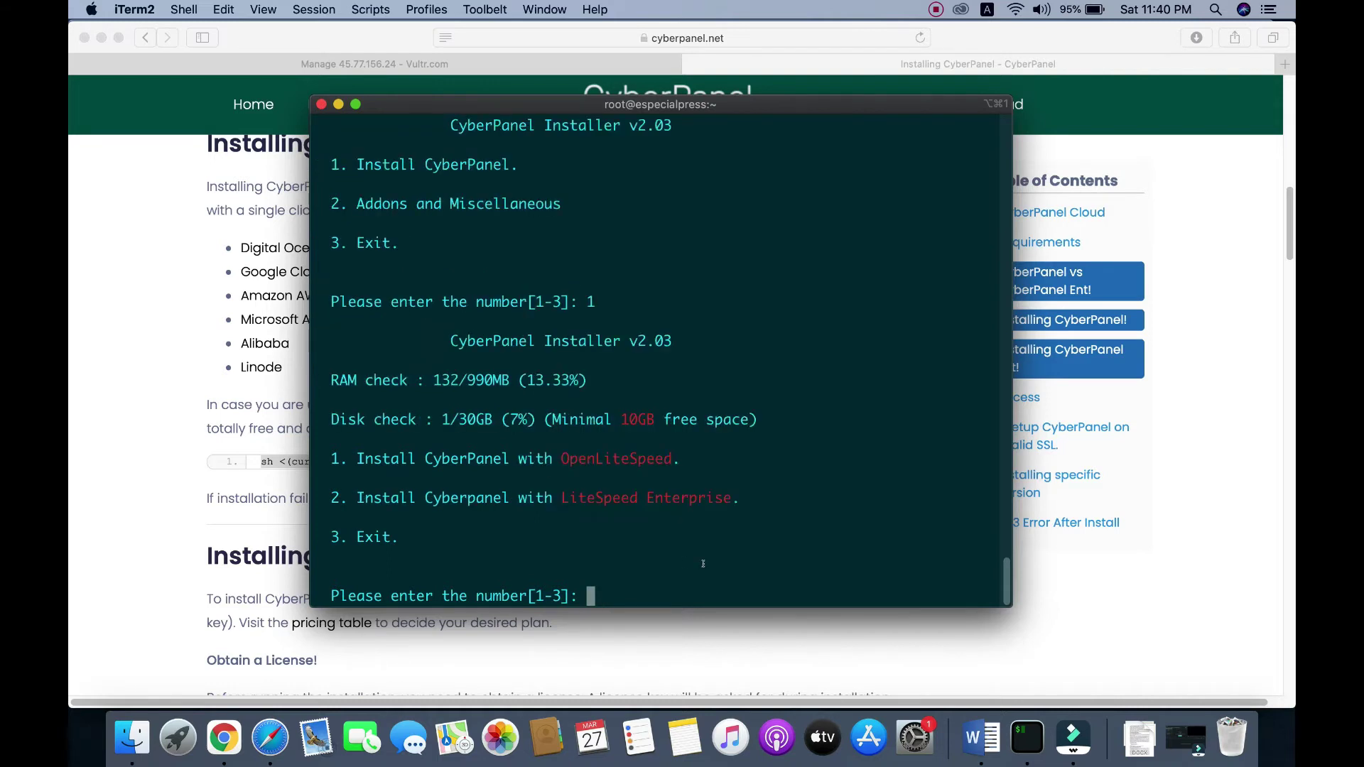
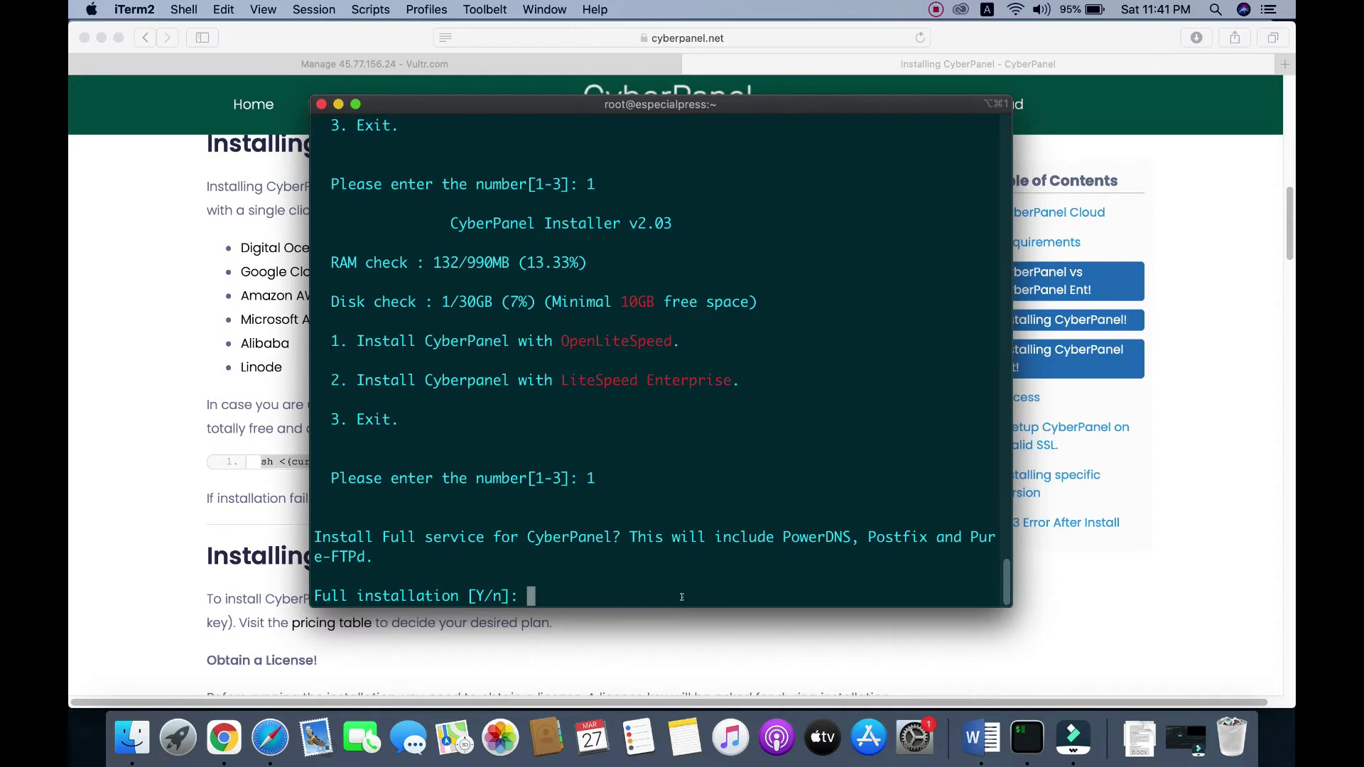
Choose full installation, local MySQL, the latest version and the default admin password
{"action": "key", "text": "Return"}
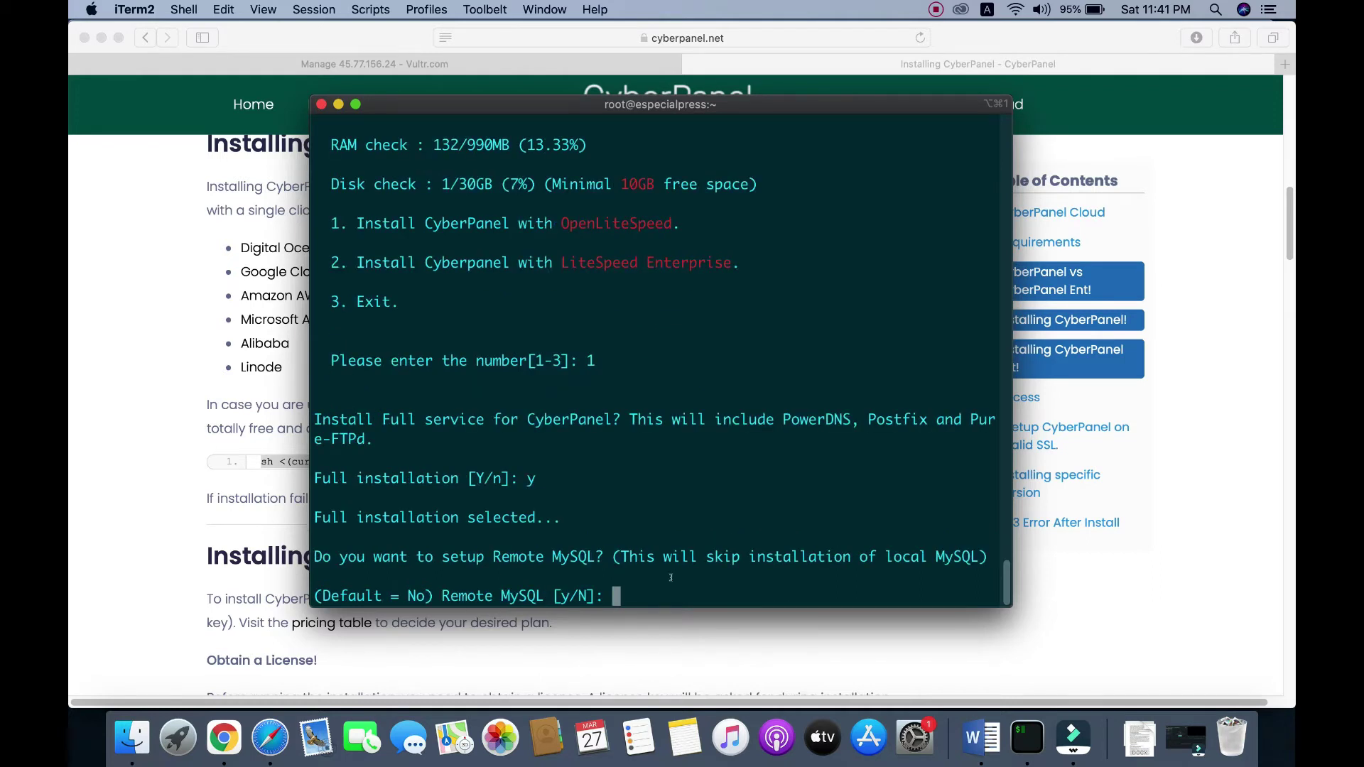
{"action": "type", "text": "n"}
{"action": "key", "text": "Return"}
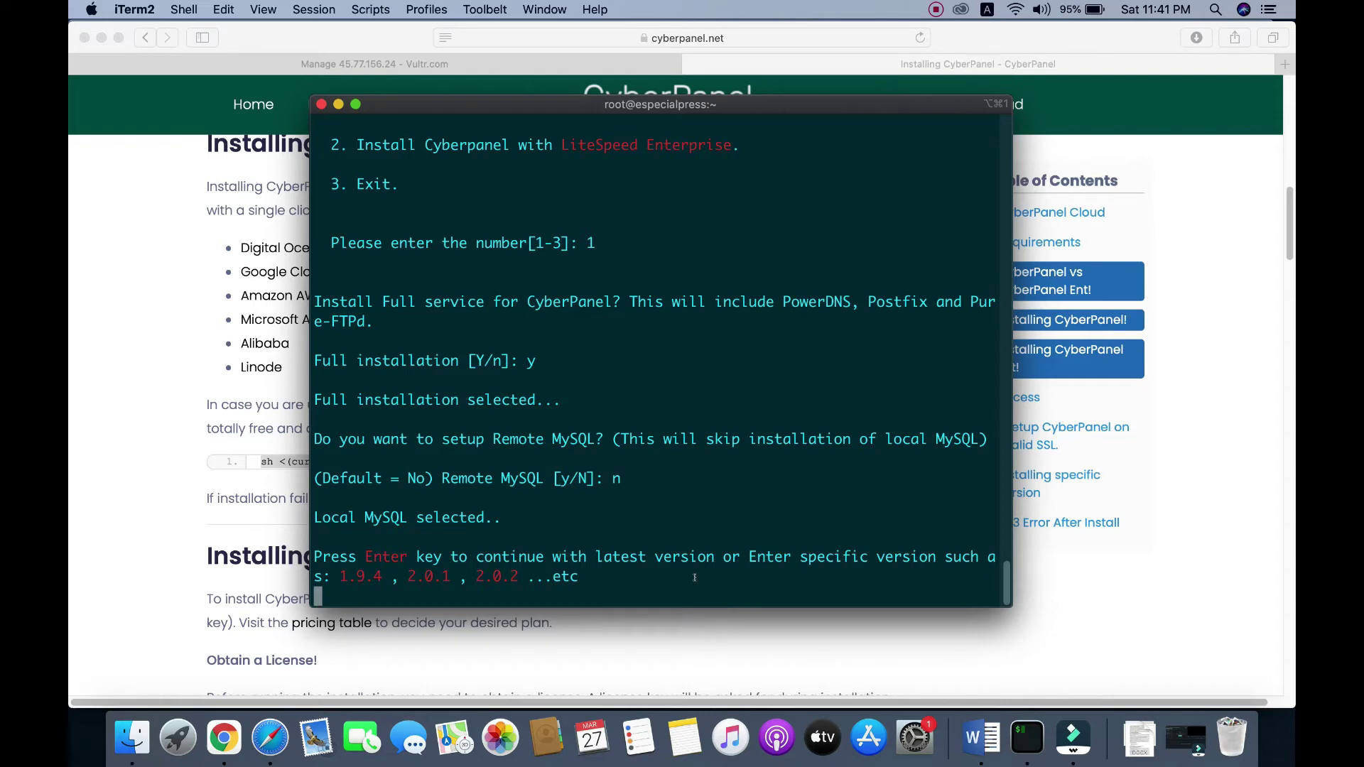
{"action": "key", "text": "Return"}
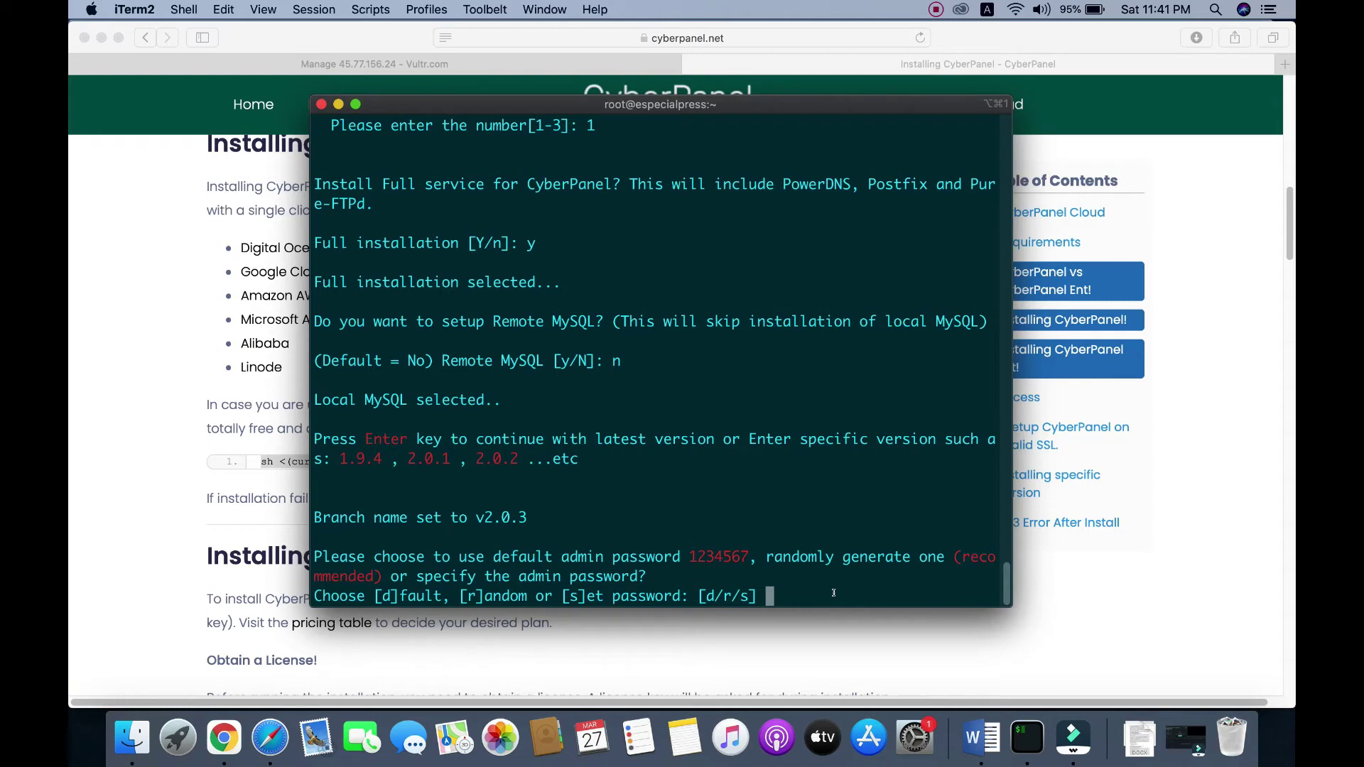
{"action": "type", "text": "d"}
{"action": "key", "text": "Return"}
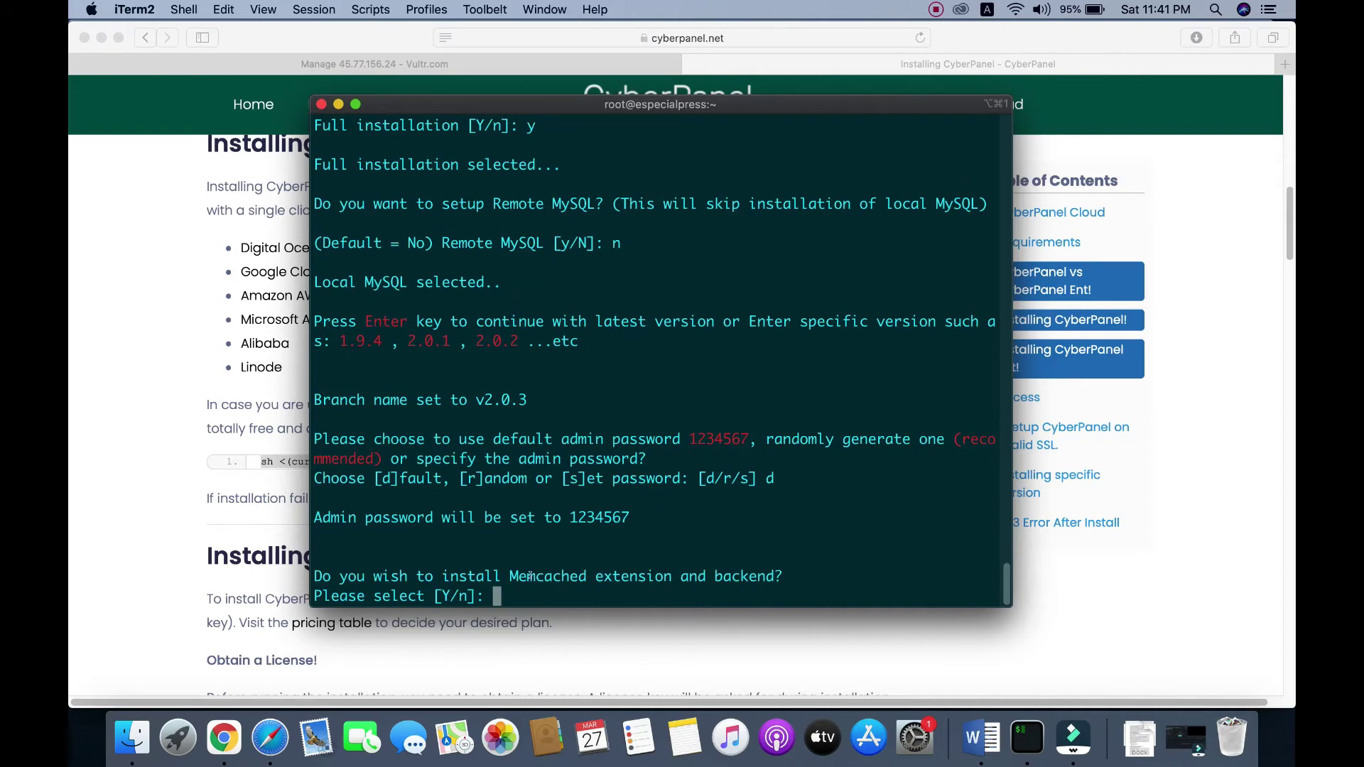
Confirm installing the Memcached and Redis extensions
{"action": "type", "text": "y"}
{"action": "key", "text": "Return"}
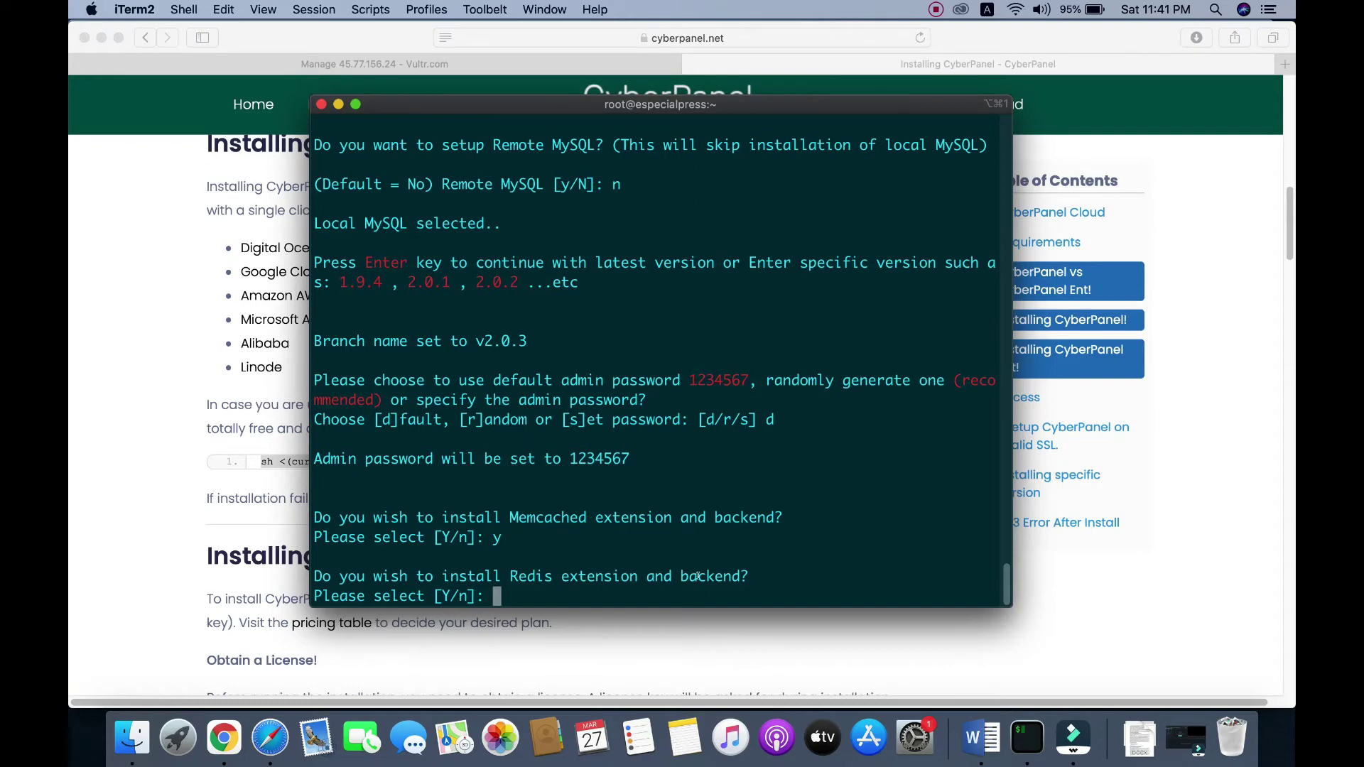
{"action": "type", "text": "y"}
{"action": "key", "text": "Return"}
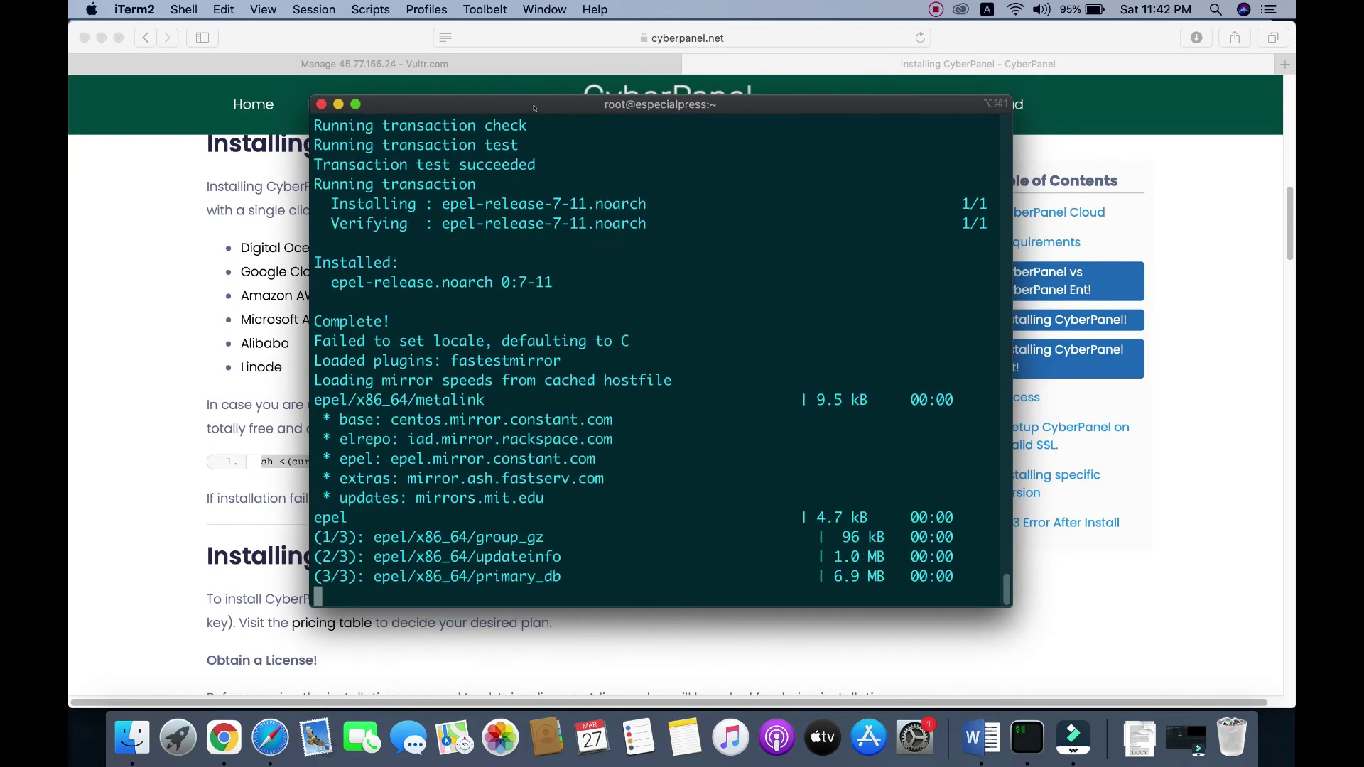
Nudge the terminal window left while the CyberPanel installation runs to completion
{"action": "left_click_drag", "start_coordinate": [532, 109], "coordinate": [518, 108]}
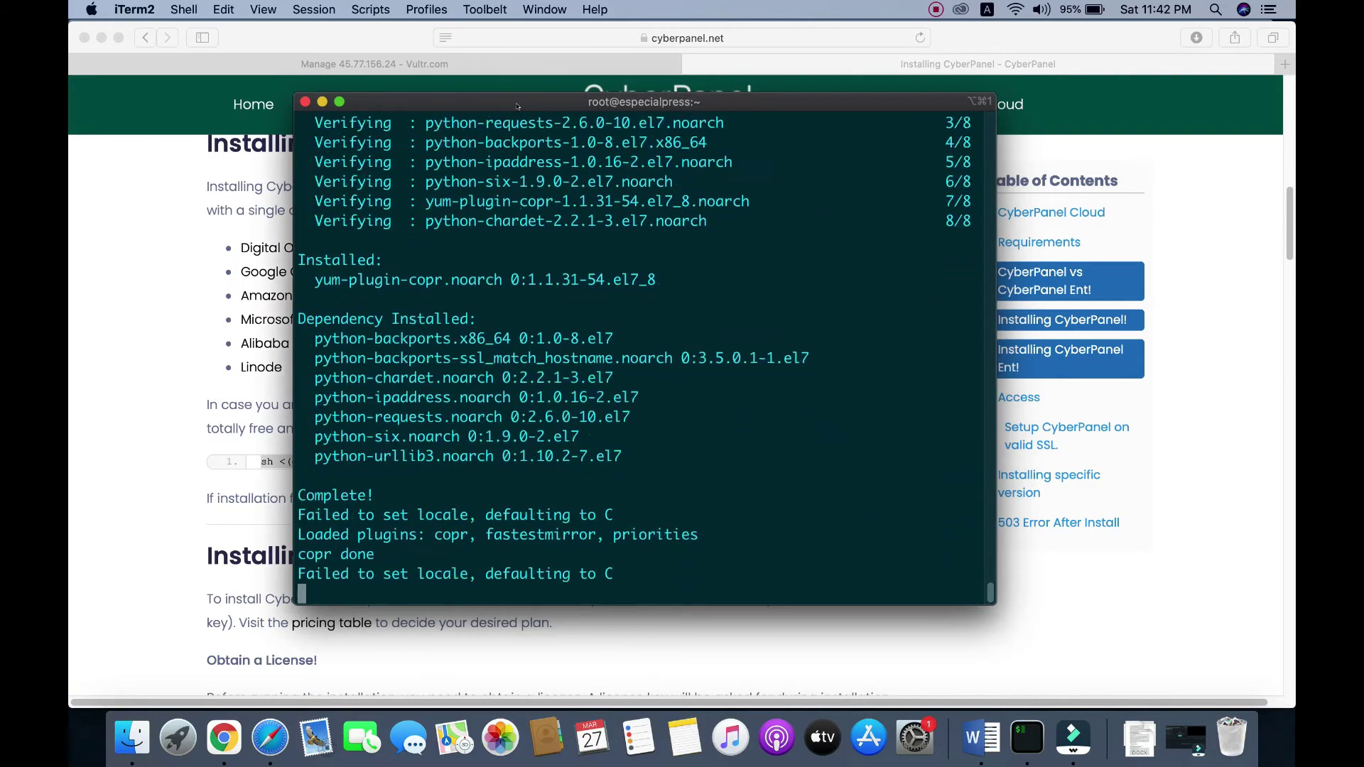
{"action": "left_click_drag", "start_coordinate": [518, 107], "coordinate": [508, 105]}
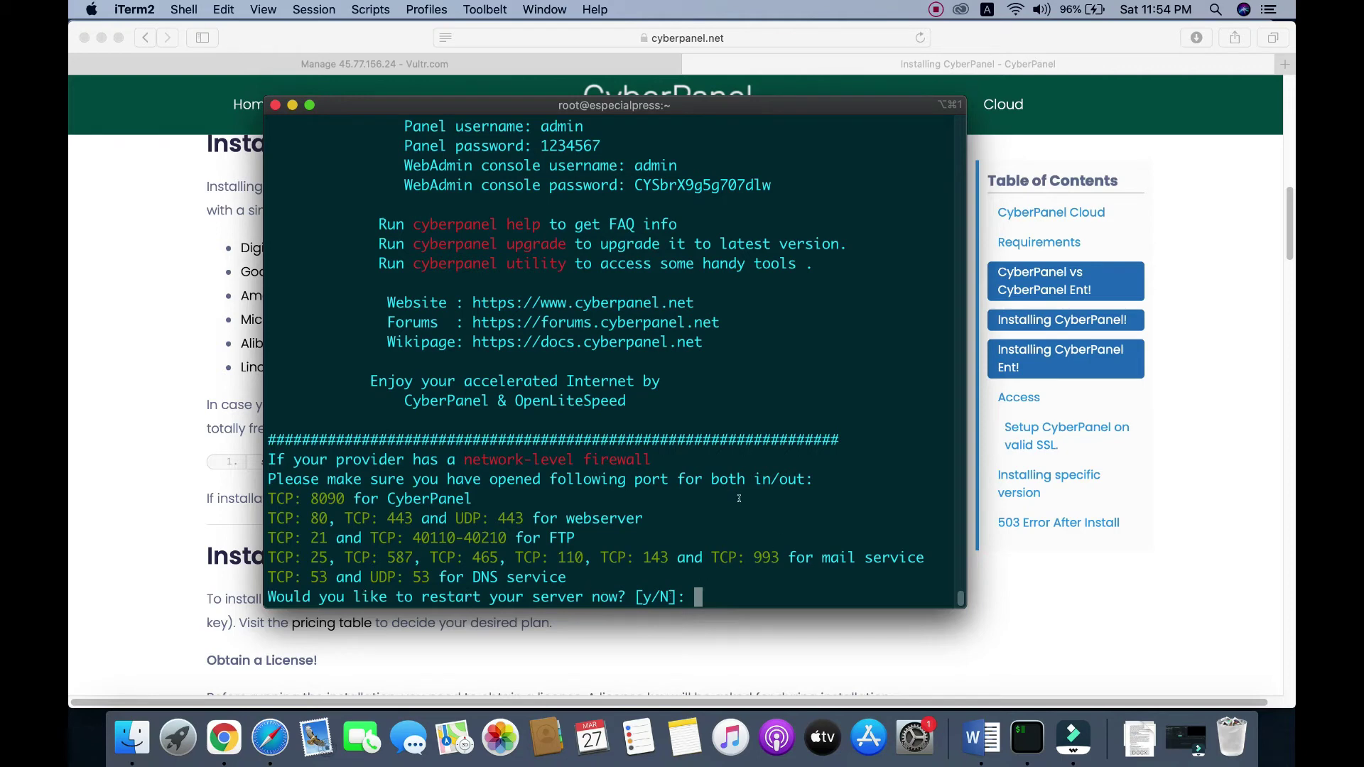
Confirm restarting the server and scroll back up to the installation summary
{"action": "type", "text": "y"}
{"action": "key", "text": "Return"}
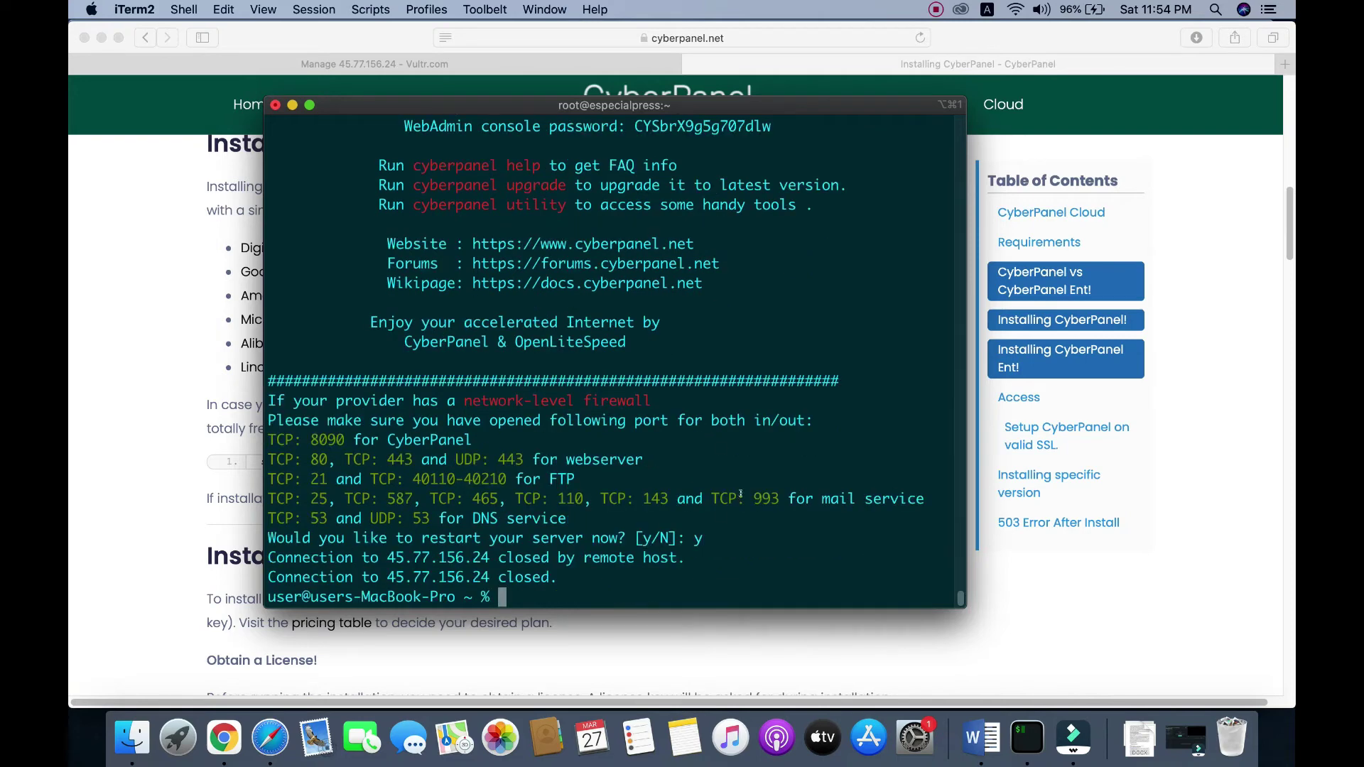
{"action": "scroll", "coordinate": [739, 495], "scroll_direction": "up", "scroll_amount": 5}
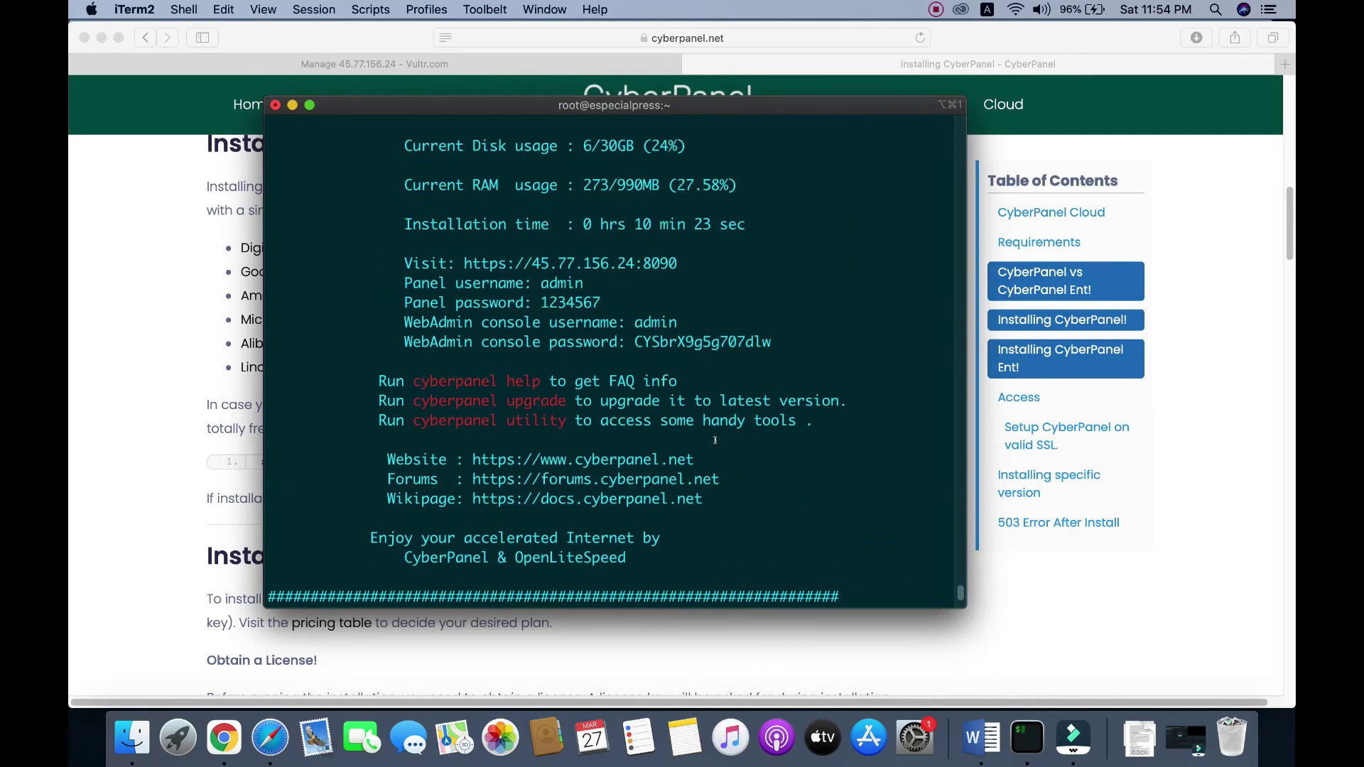
{"action": "left_click_drag", "start_coordinate": [462, 260], "coordinate": [676, 259]}
{"action": "left_click_drag", "start_coordinate": [455, 283], "coordinate": [522, 283]}
{"action": "left_click", "coordinate": [429, 300]}
{"action": "left_click", "coordinate": [576, 299]}
{"action": "left_click_drag", "start_coordinate": [463, 263], "coordinate": [675, 262]}
{"action": "right_click", "coordinate": [660, 260]}
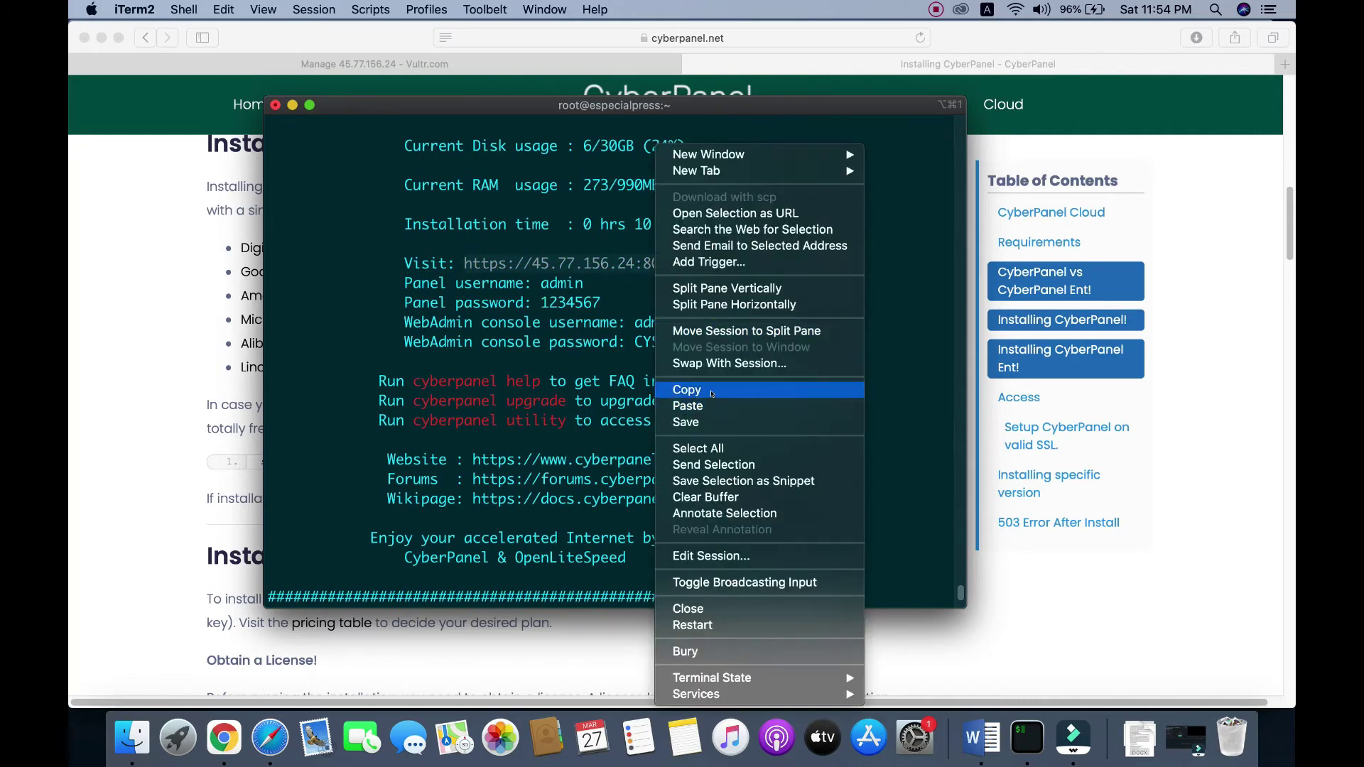
{"action": "left_click", "coordinate": [712, 393]}
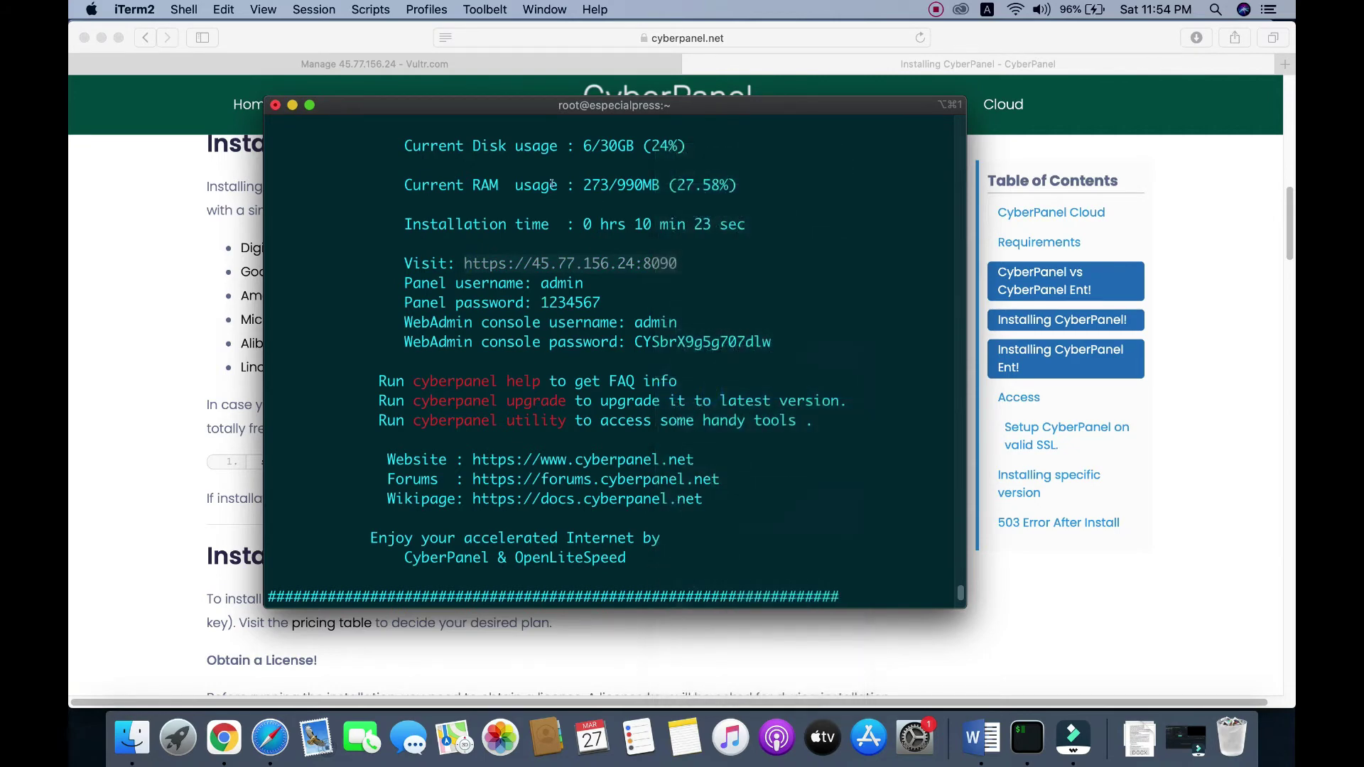
{"action": "left_click", "coordinate": [292, 105]}
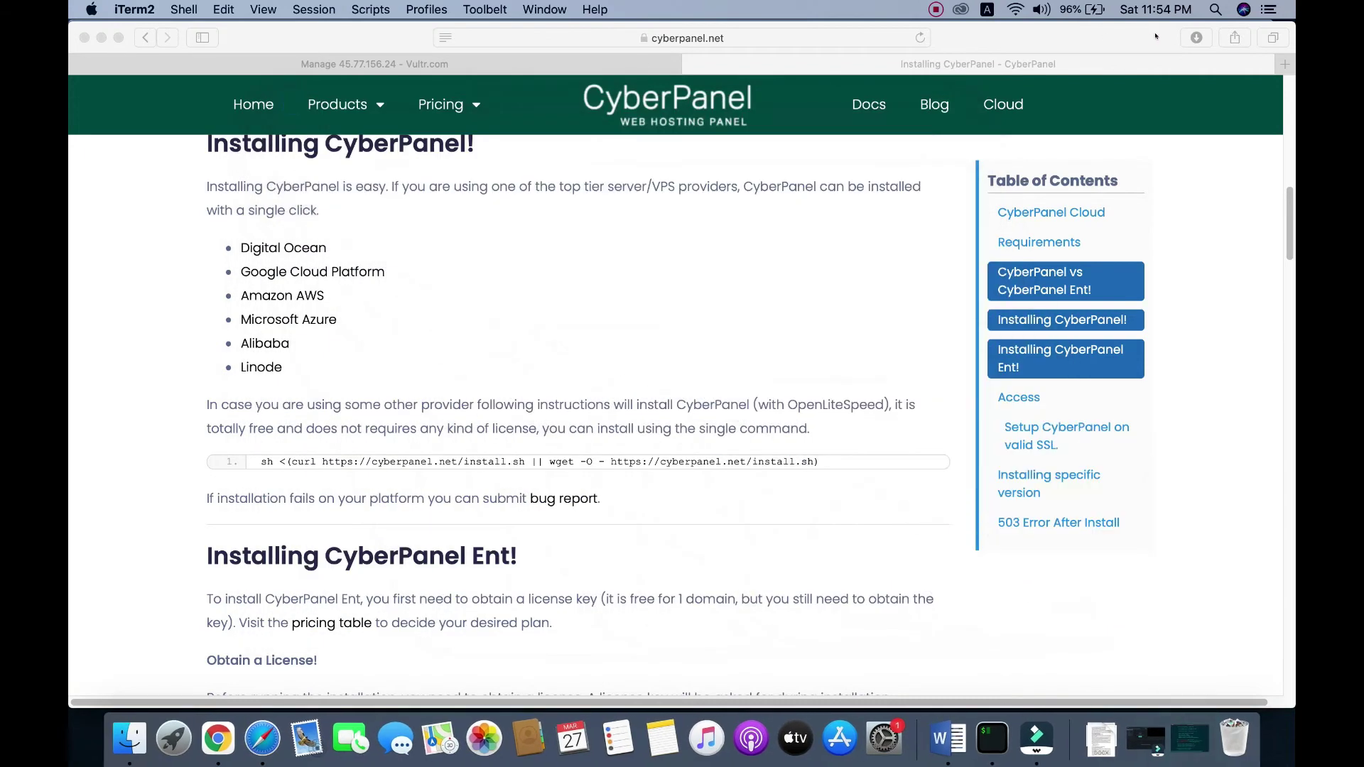
Load the copied panel address 45.77.156.24:8090 in a new Safari tab
{"action": "left_click", "coordinate": [1284, 64]}
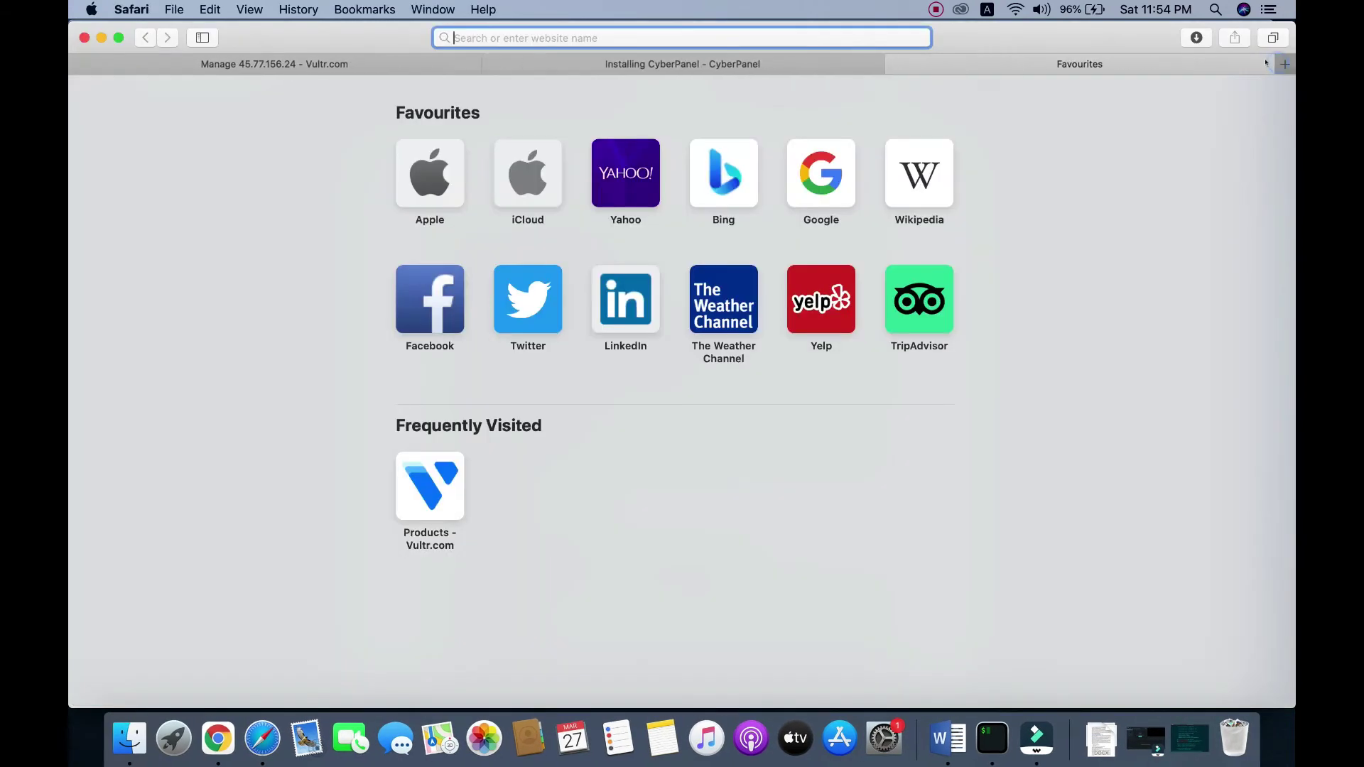
{"action": "right_click", "coordinate": [506, 29]}
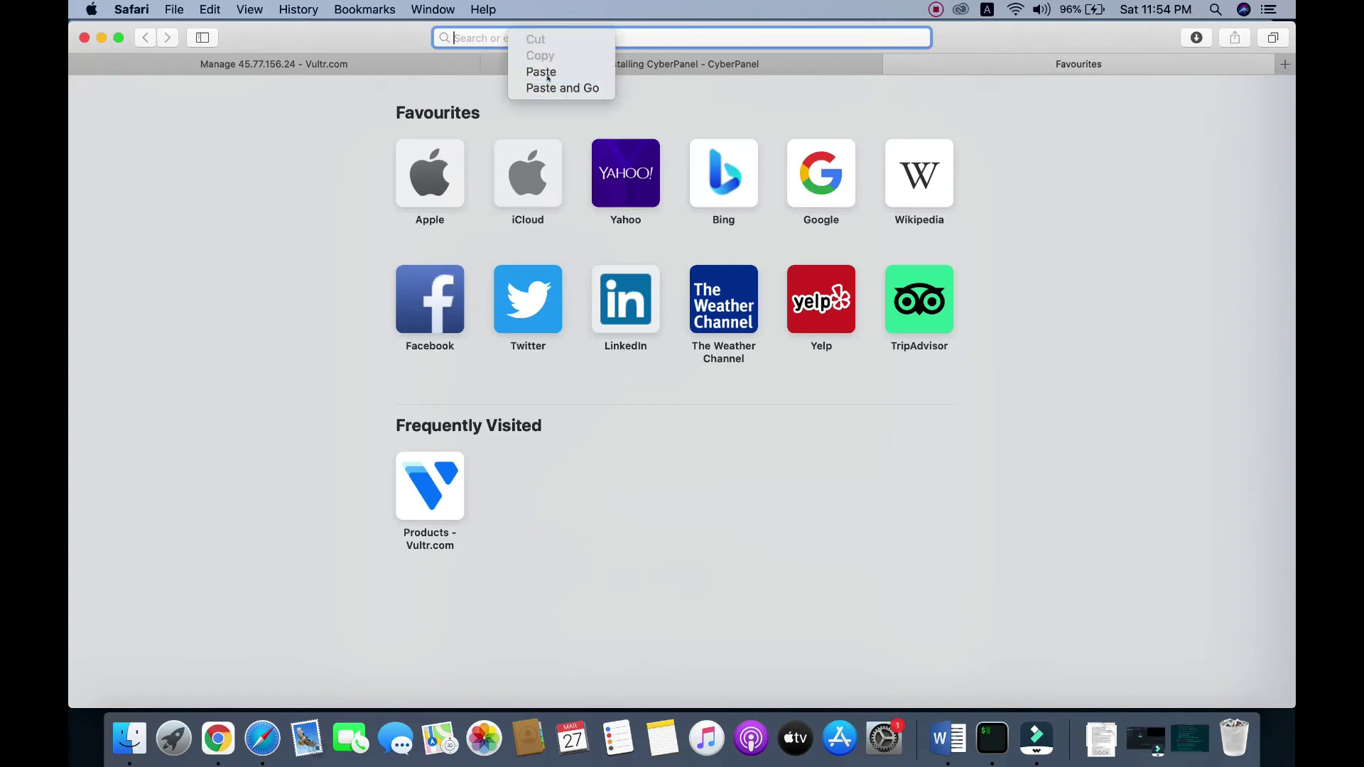
{"action": "left_click", "coordinate": [547, 74]}
{"action": "key", "text": "Return"}
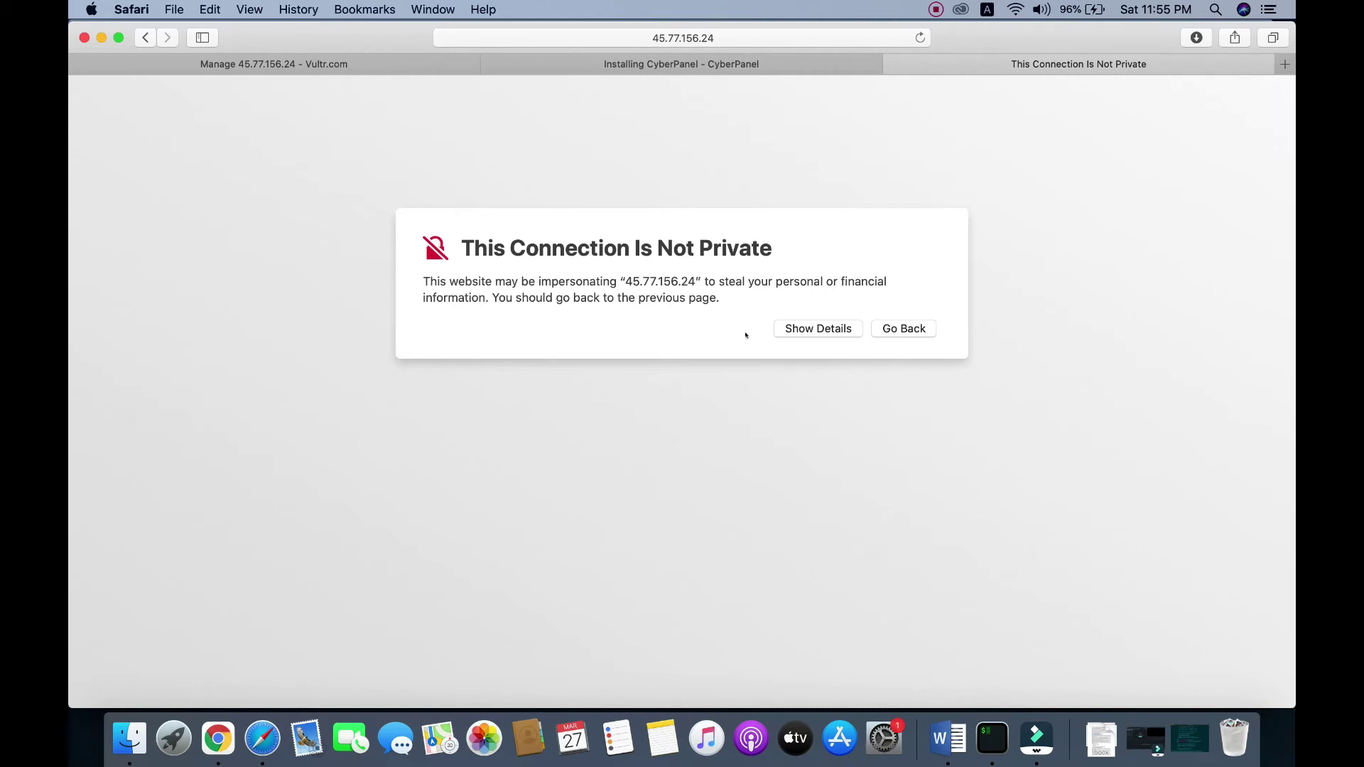
Visit the site despite the certificate warning, approving the trust change with the Mac password
{"action": "left_click", "coordinate": [798, 330]}
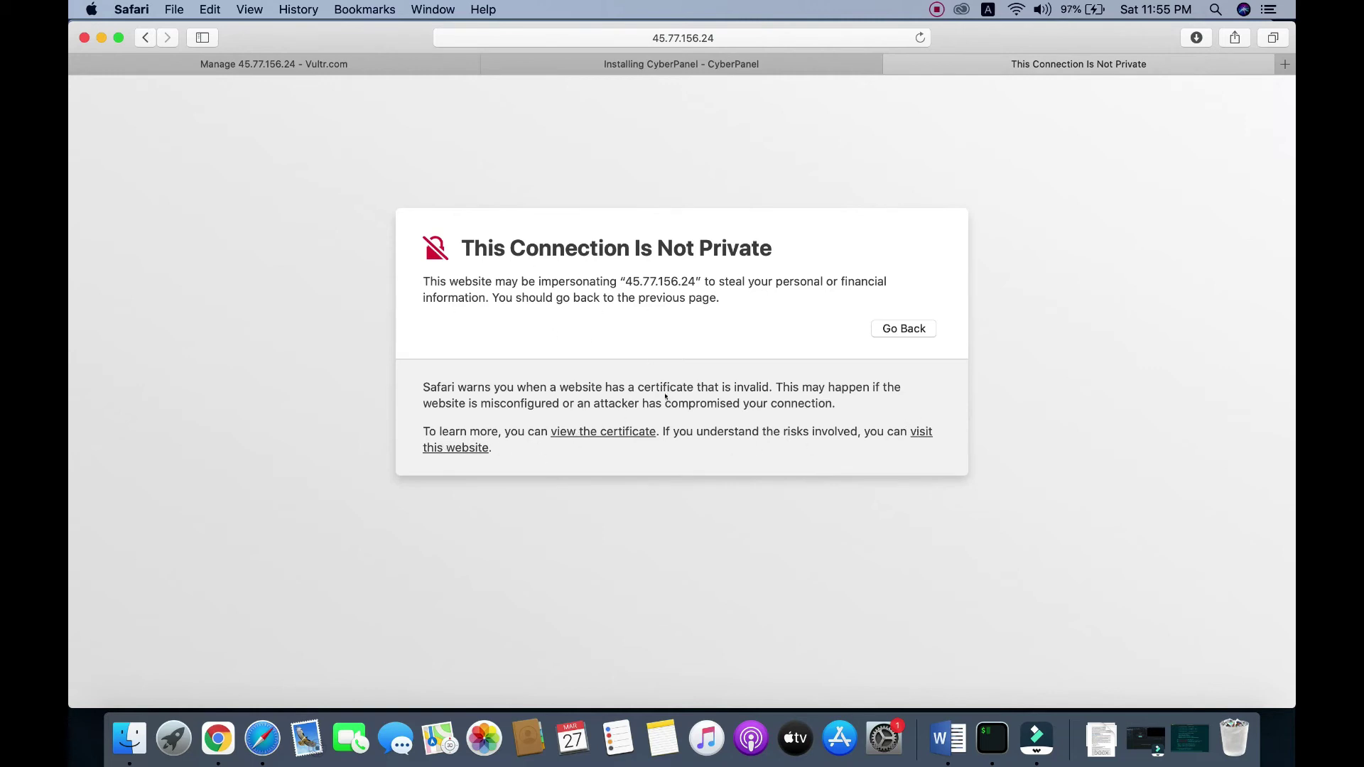
{"action": "left_click", "coordinate": [434, 449]}
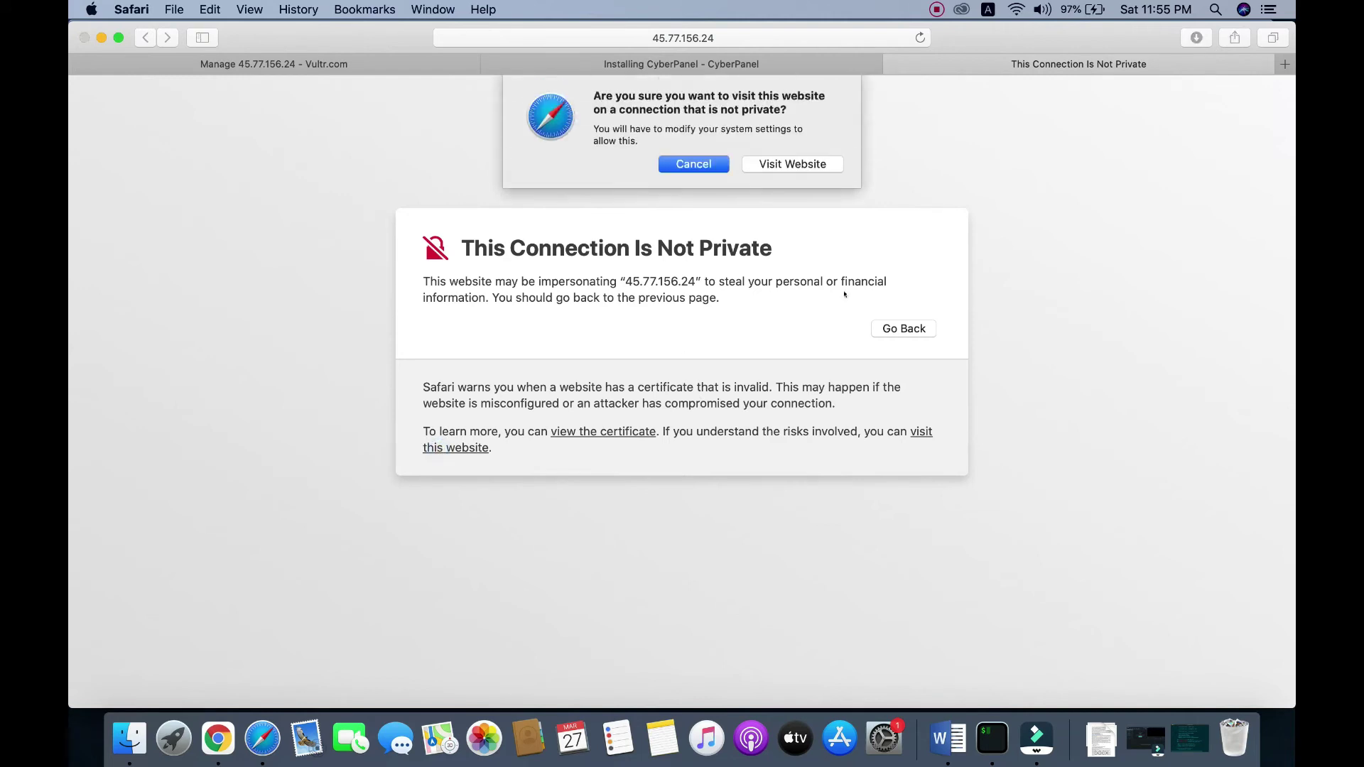
{"action": "left_click", "coordinate": [772, 165]}
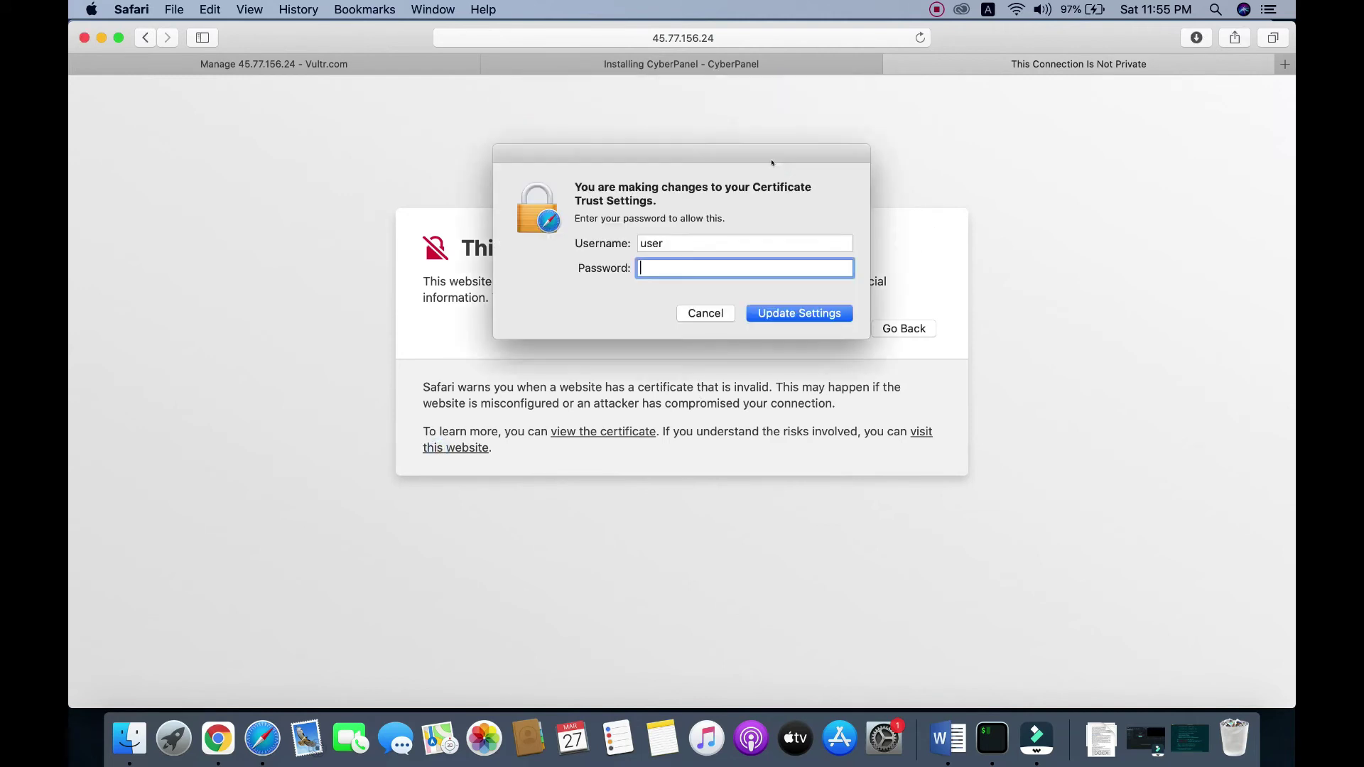
{"action": "type", "text": "••••"}
{"action": "left_click", "coordinate": [795, 315]}
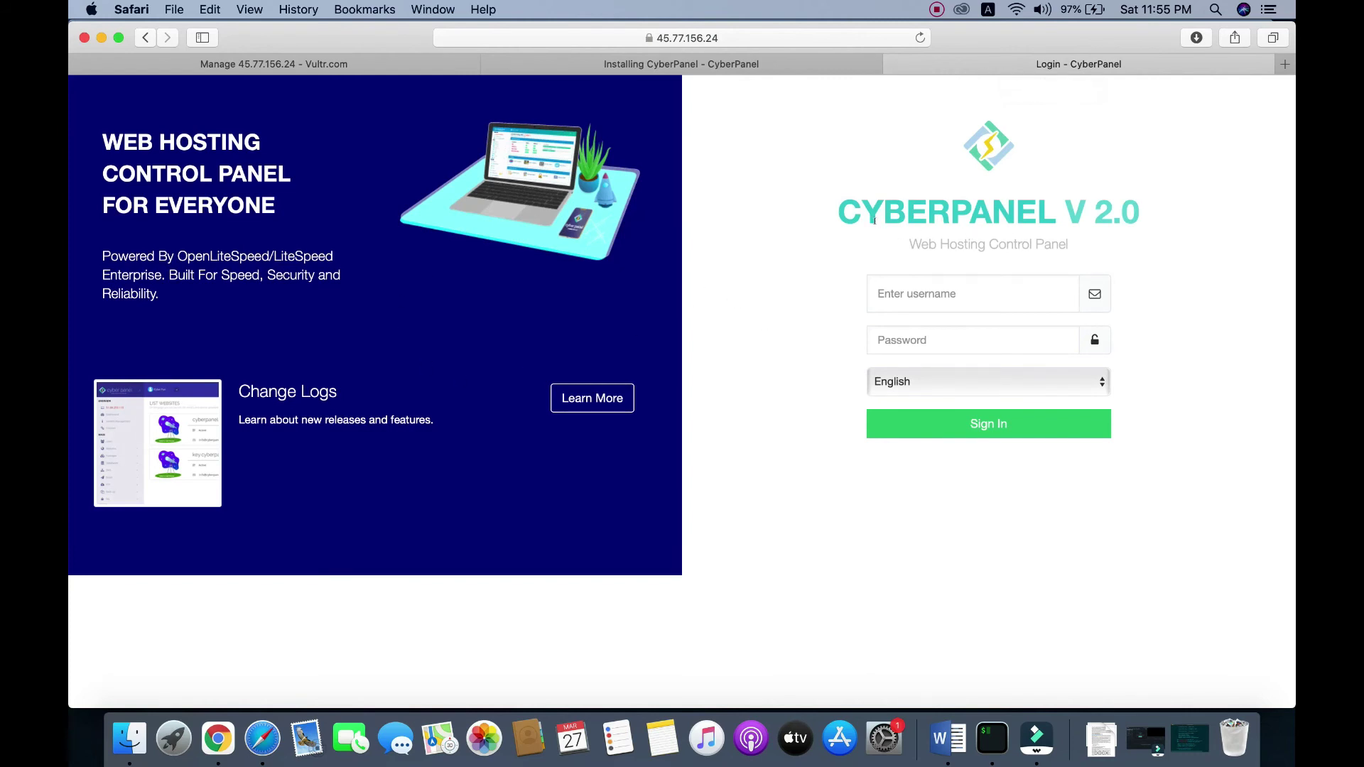
Copy the panel password from the installation summary in the terminal
{"action": "left_click", "coordinate": [992, 739]}
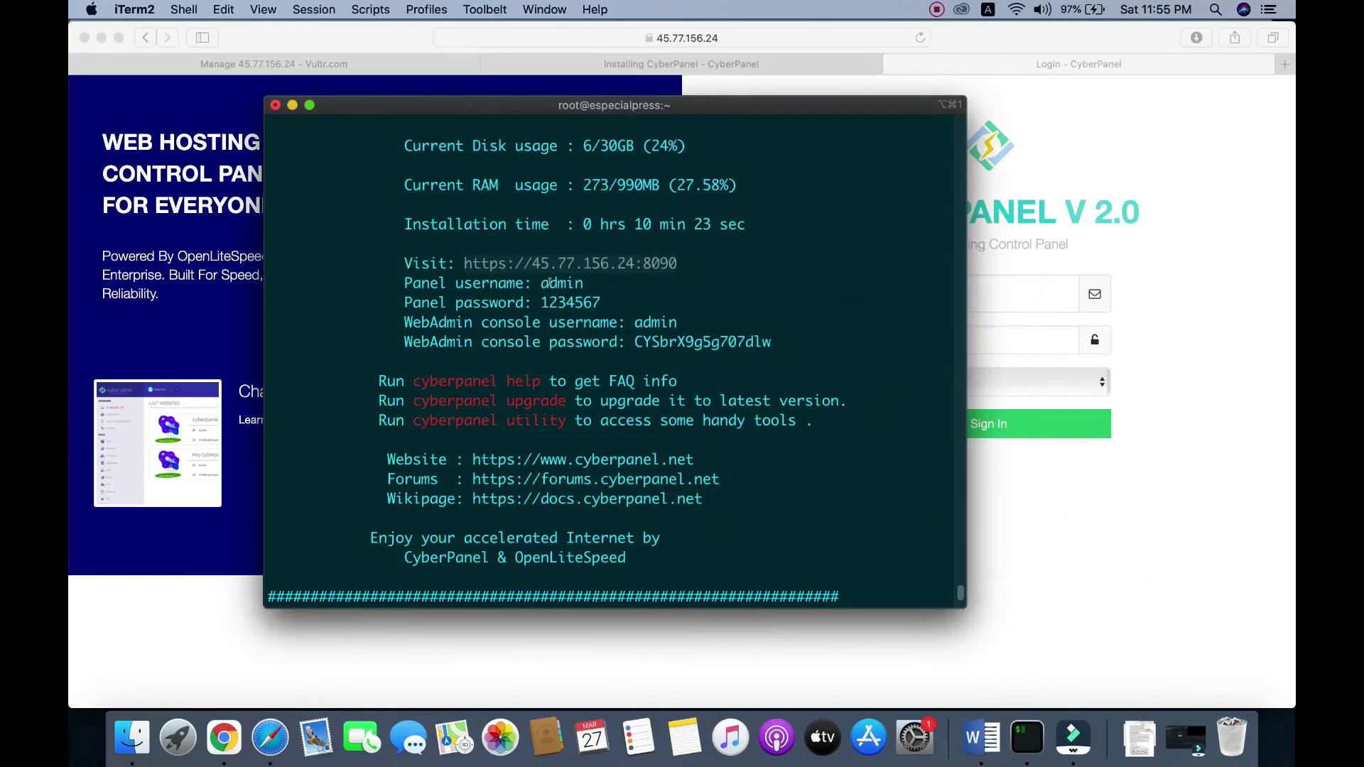
{"action": "left_click", "coordinate": [553, 283]}
{"action": "double_click", "coordinate": [571, 302]}
{"action": "right_click", "coordinate": [583, 302]}
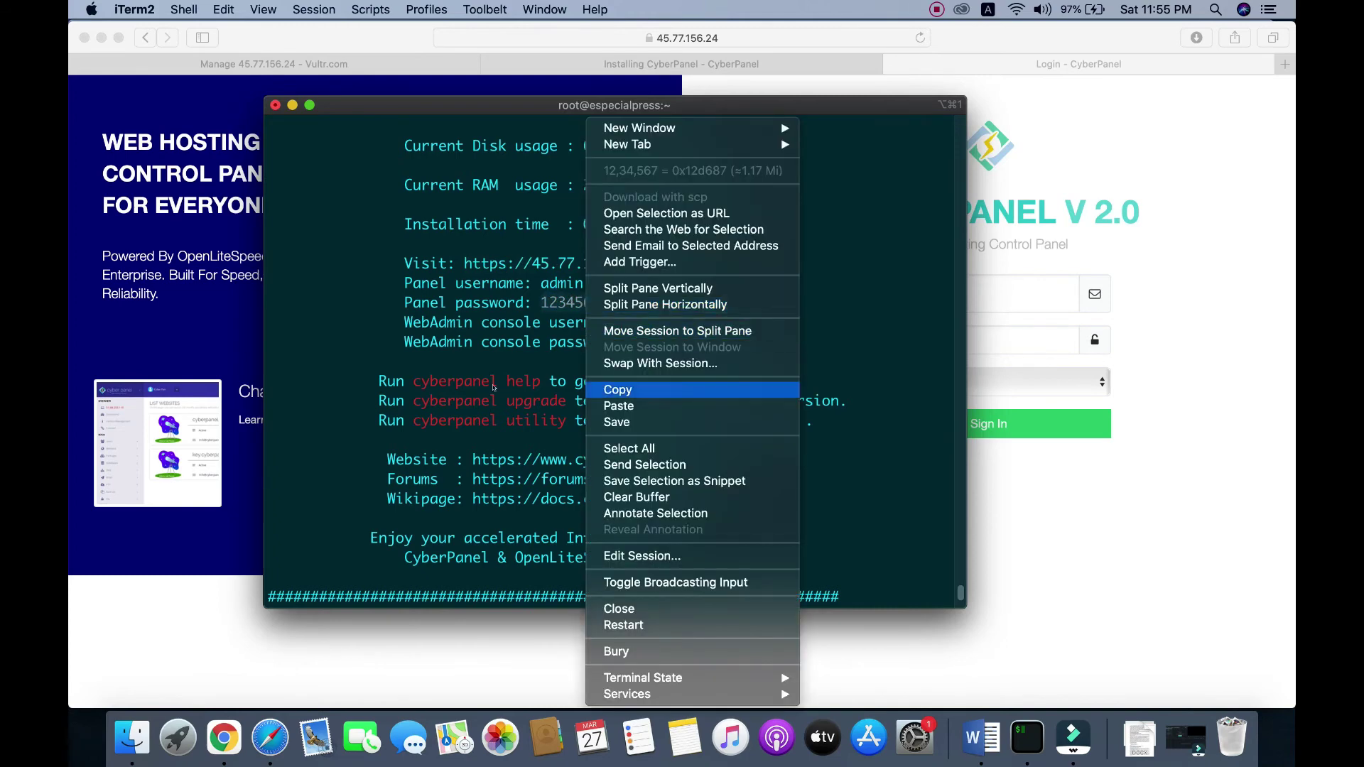
{"action": "left_click", "coordinate": [220, 356]}
Enter admin as the username on the CyberPanel login page and move to the password field
{"action": "left_click", "coordinate": [959, 296]}
{"action": "type", "text": "admin"}
{"action": "key", "text": "Tab"}
{"action": "type", "text": "•"}
{"action": "key", "text": "F4"}
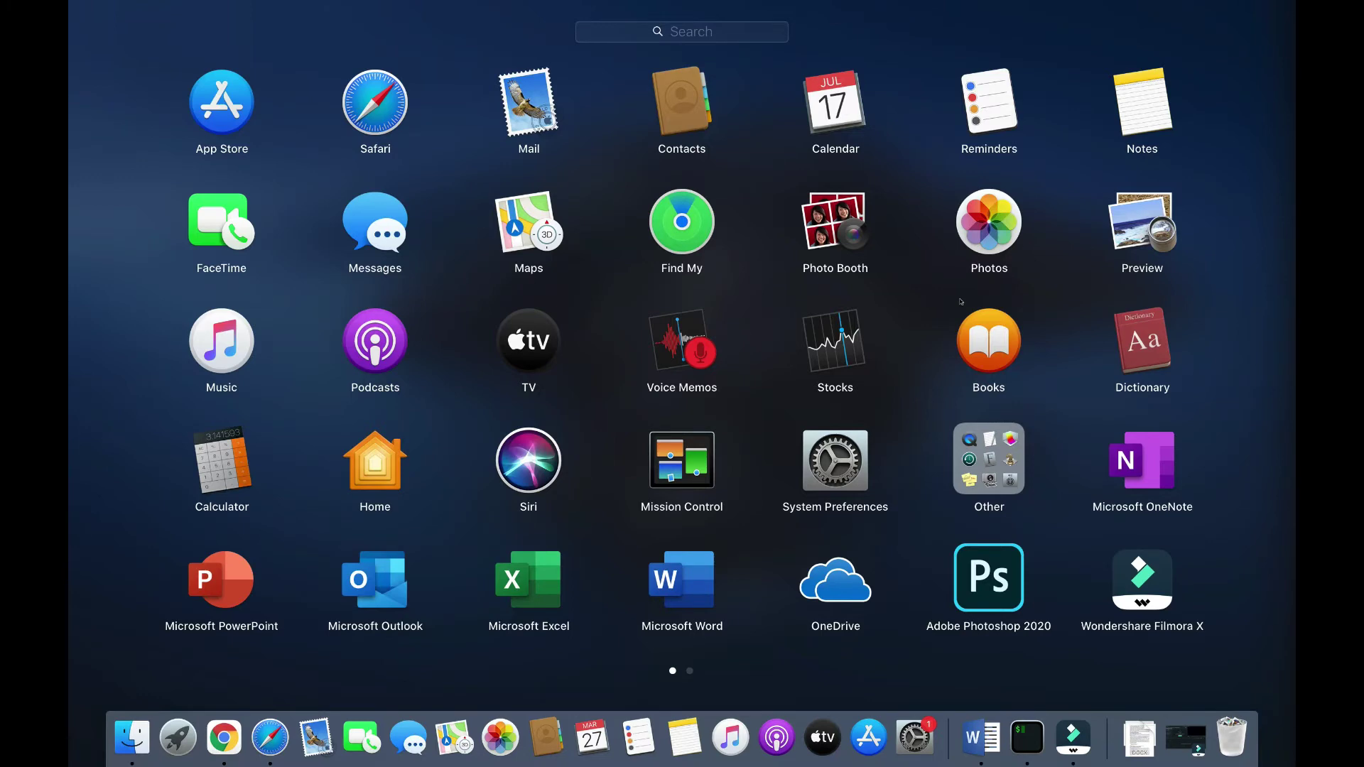
{"action": "left_click", "coordinate": [269, 737]}
Re-enter the panel password, sign in, and decline Safari's offer to save it
{"action": "type", "text": "•"}
{"action": "key", "text": "BackSpace"}
{"action": "key", "text": "BackSpace"}
{"action": "type", "text": "•••"}
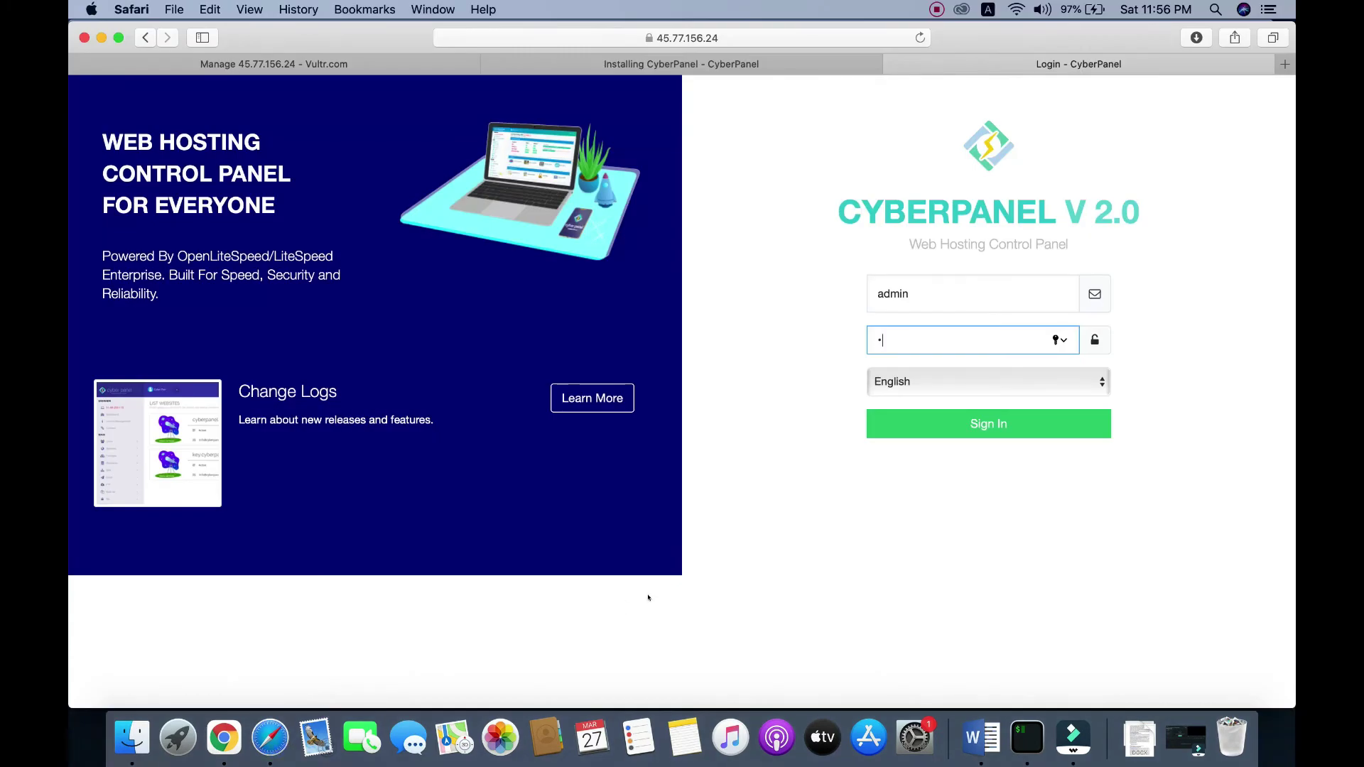
{"action": "type", "text": "••••"}
{"action": "left_click", "coordinate": [969, 424]}
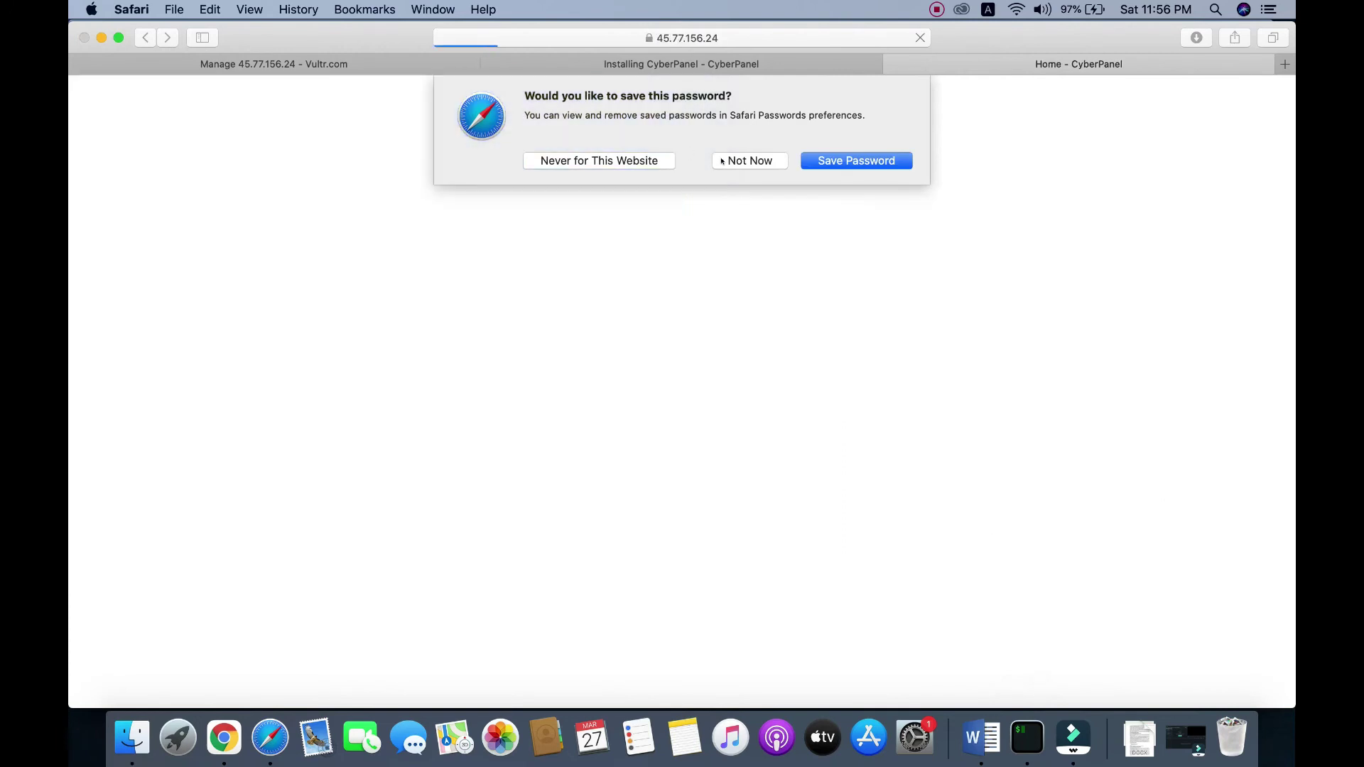
{"action": "left_click", "coordinate": [723, 160]}
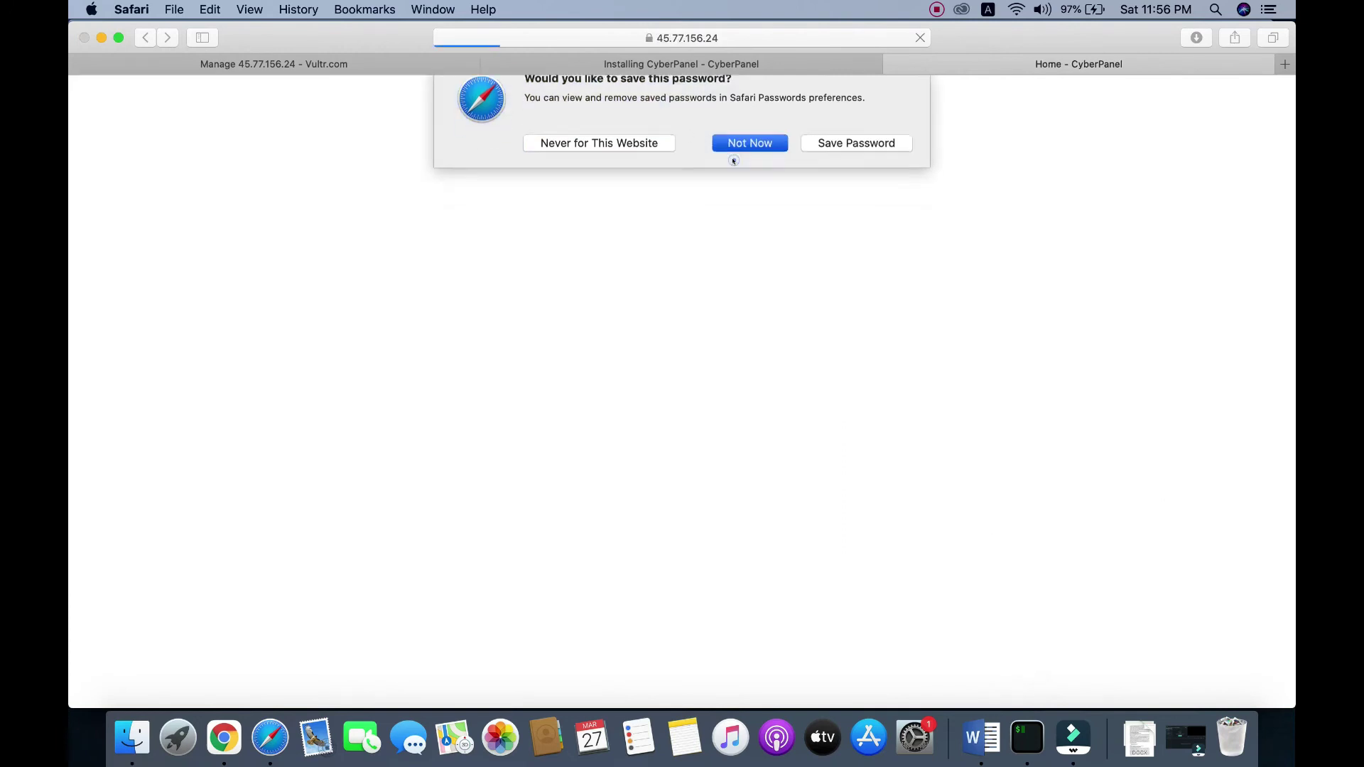